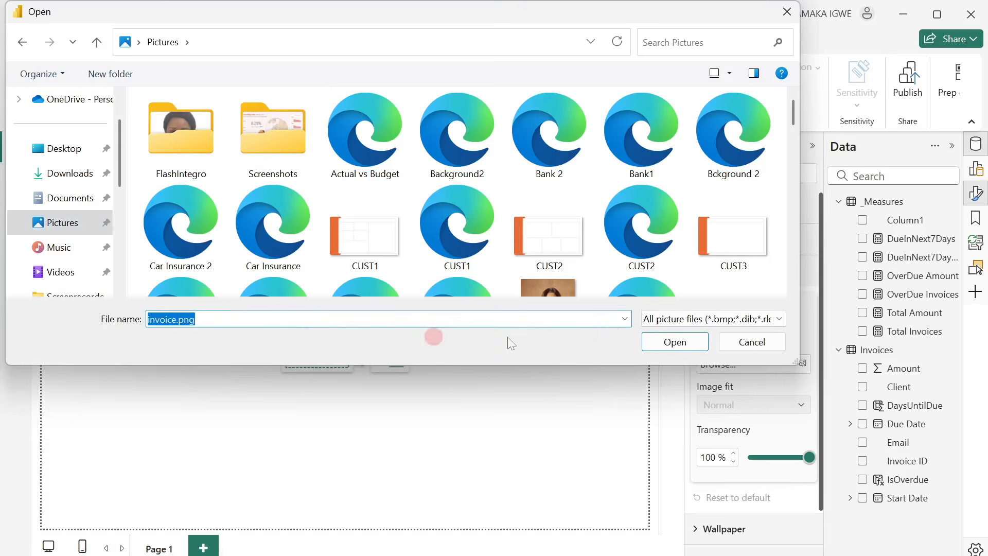
- Set invoice.png as the page's canvas background with the image fit set to Fit, and lower its transparency
left_click(689, 343)
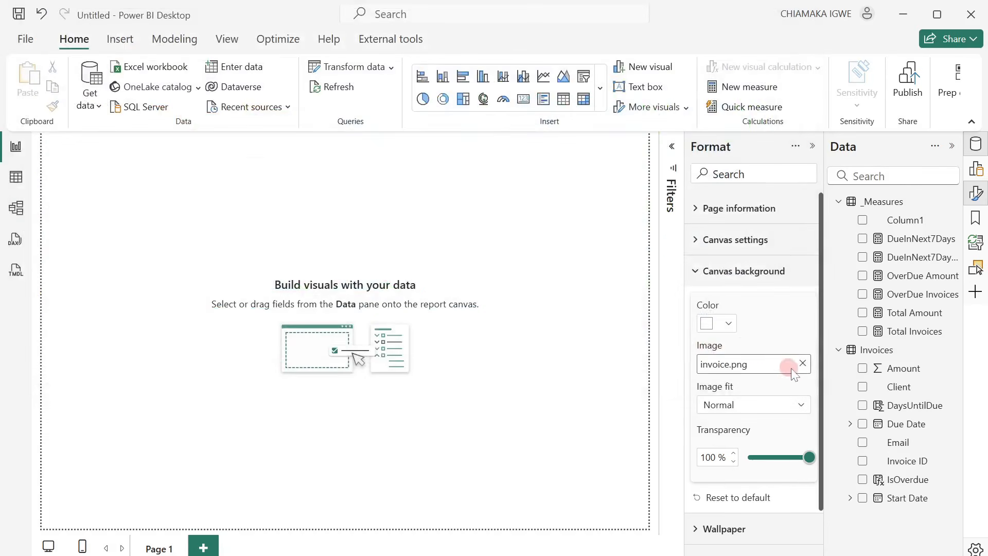
left_click(794, 406)
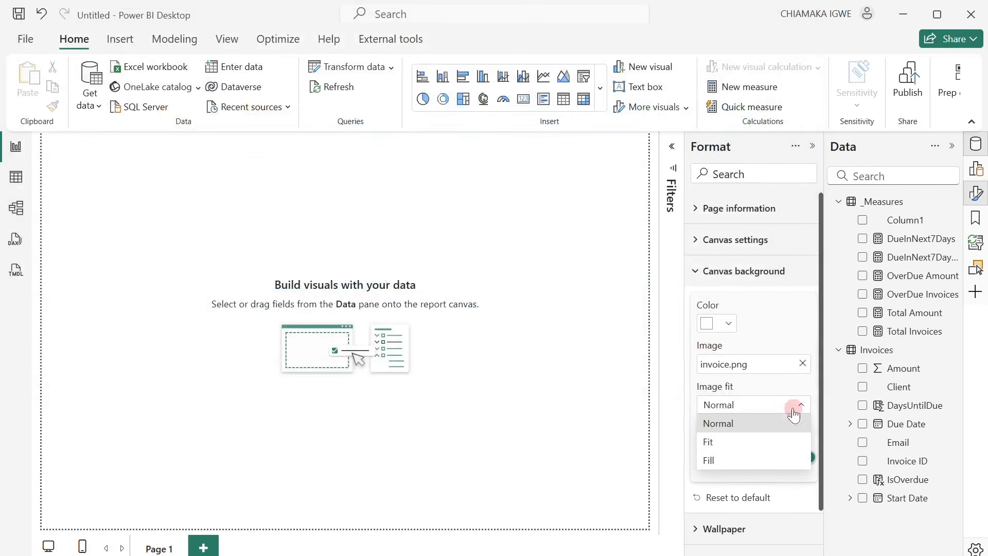
left_click(738, 446)
left_click_drag(805, 456, 720, 460)
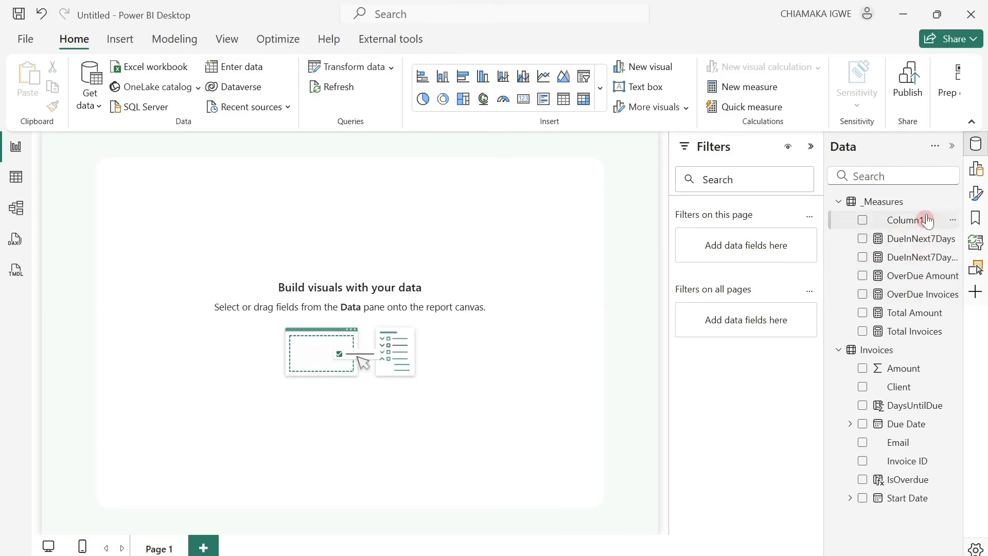
- Add a new card visual and stretch it across the upper part of the background's white panel
left_click(977, 170)
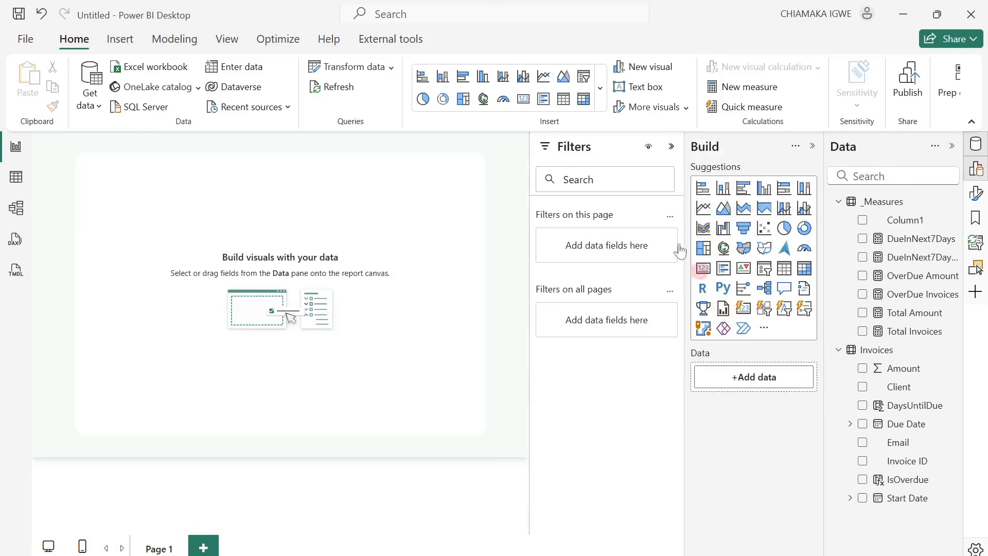
left_click(671, 148)
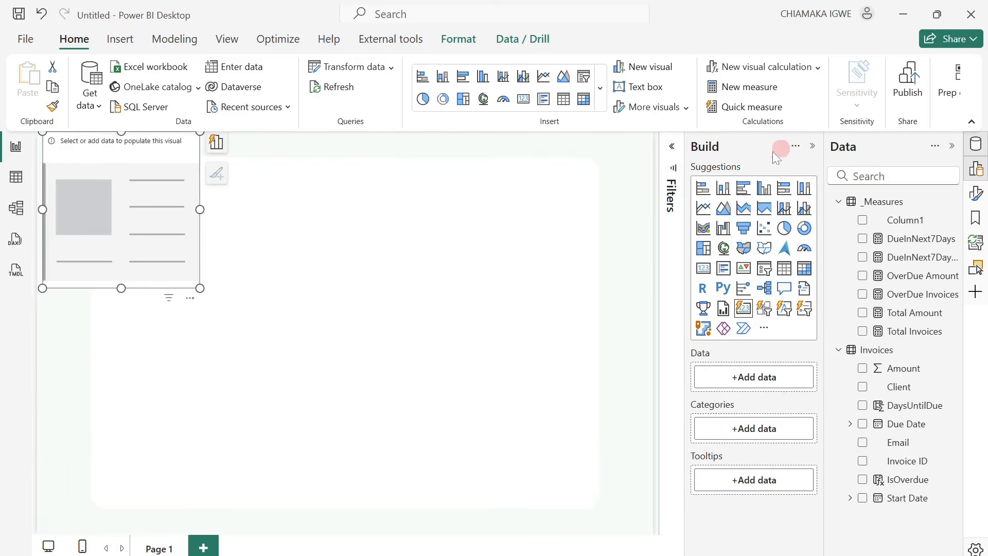
left_click_drag(253, 247, 218, 227)
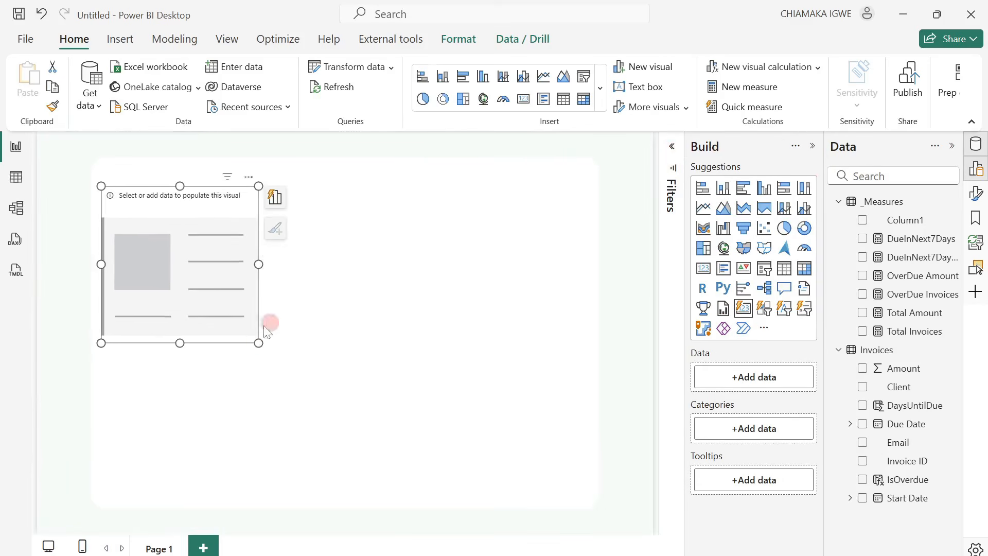
left_click_drag(257, 341, 585, 287)
left_click_drag(372, 257, 370, 267)
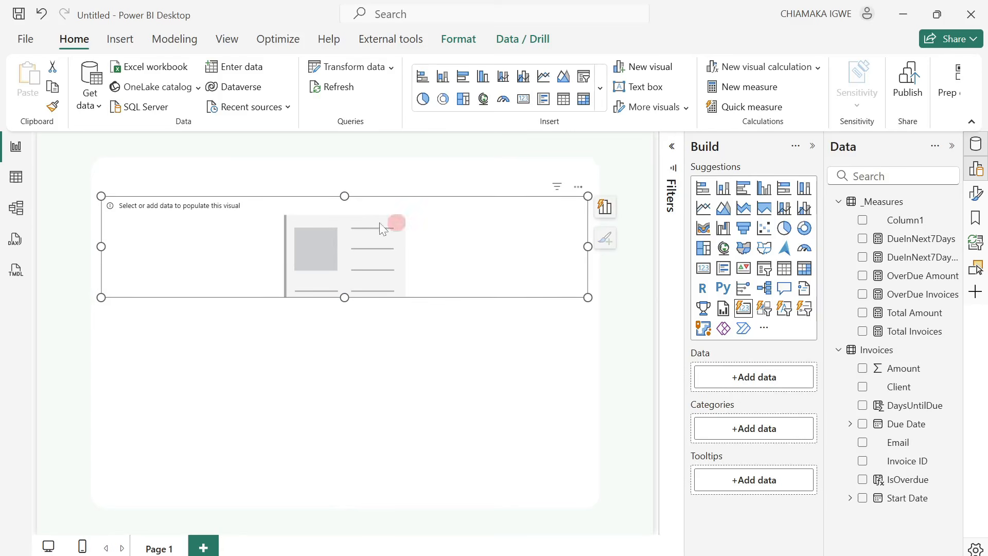
- Add the Total Amount, OverDue Amount and DueInNext7Days Amount measures to the card visual
left_click(863, 314)
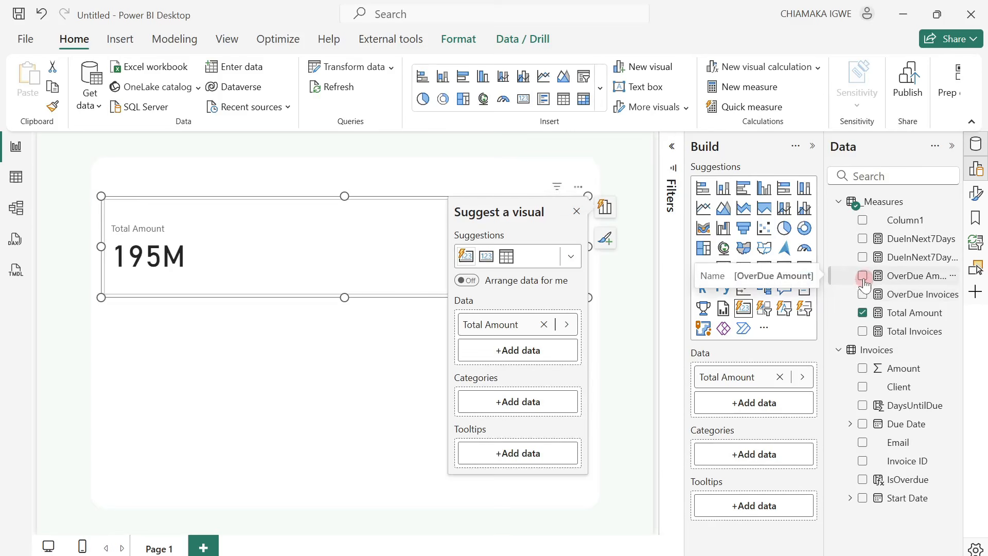
left_click(863, 277)
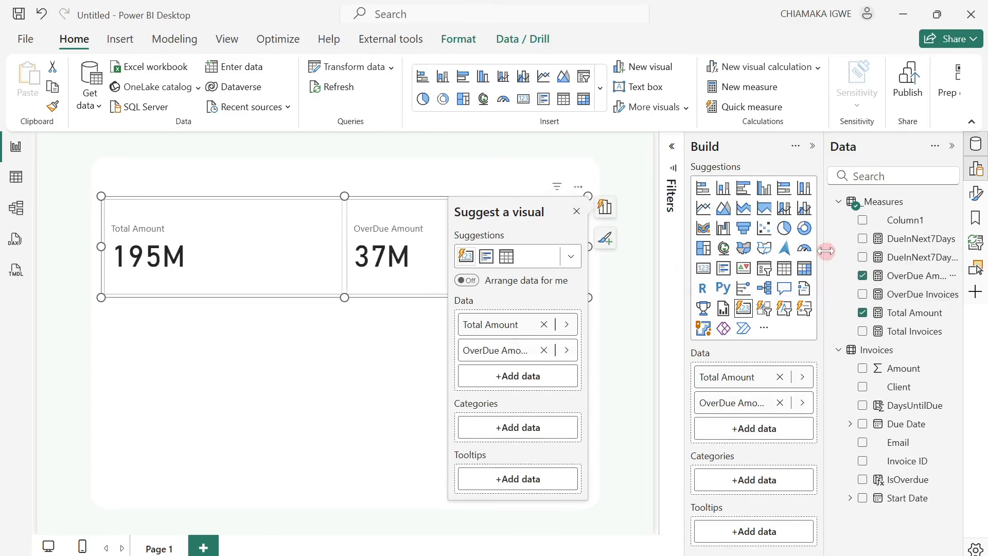
left_click_drag(826, 251, 800, 253)
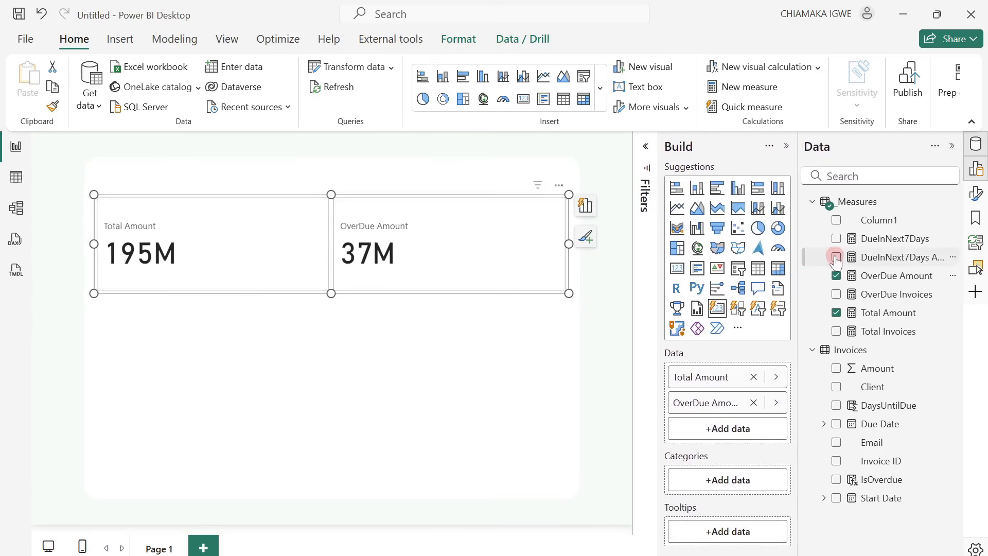
left_click(837, 256)
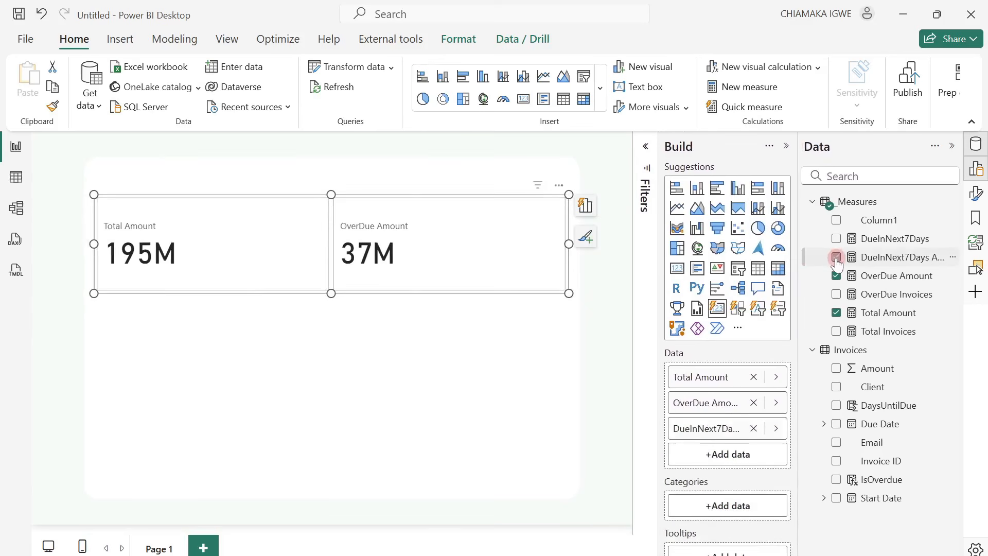
left_click(789, 148)
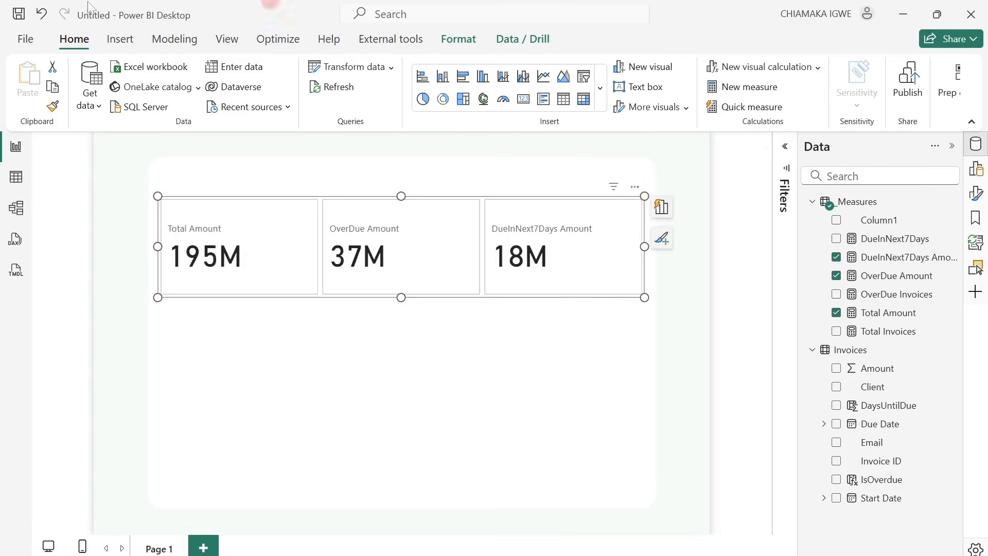
- Rename the card's three fields for this visual as Total, Over Due and Due in 7 Days
left_click(975, 169)
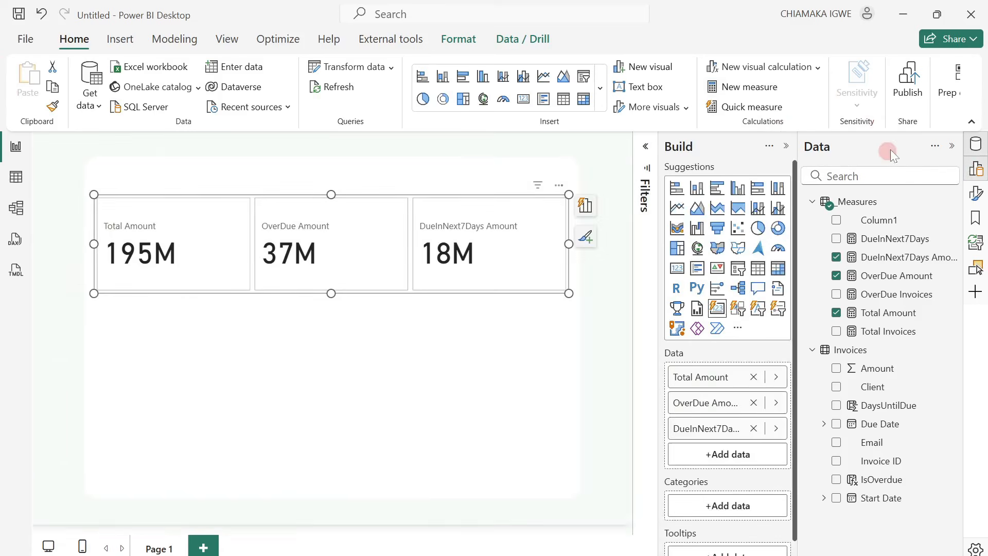
double_click(690, 400)
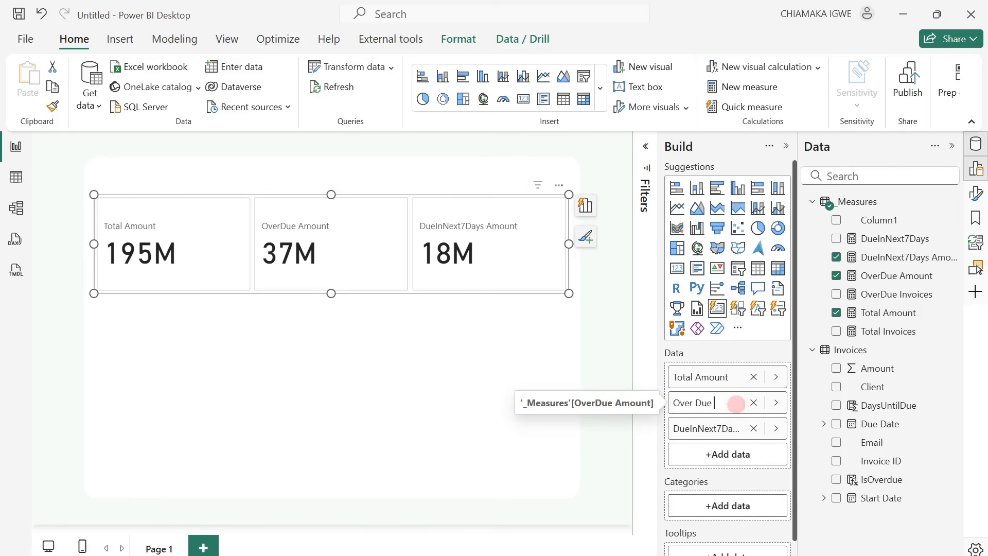
double_click(716, 376)
key("BackSpace")
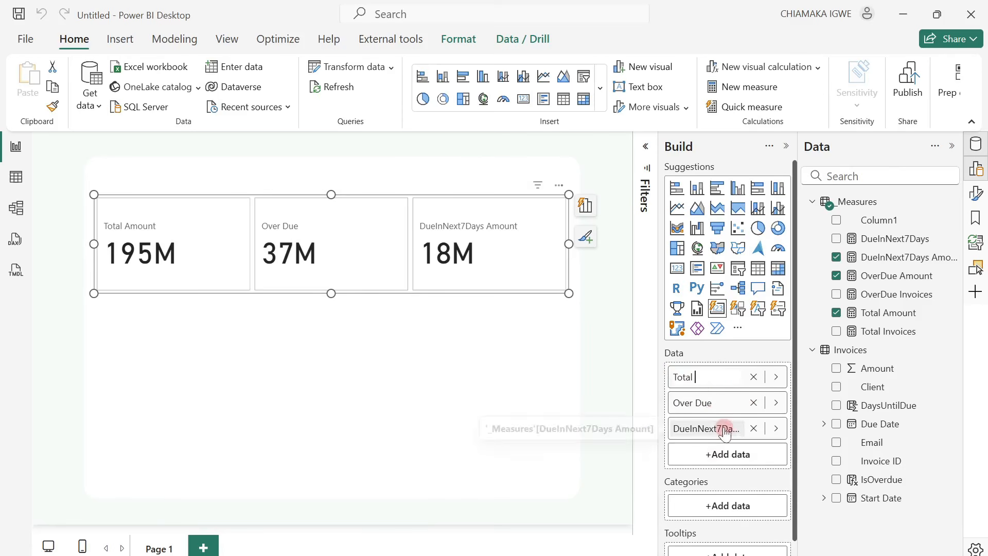
key("Return")
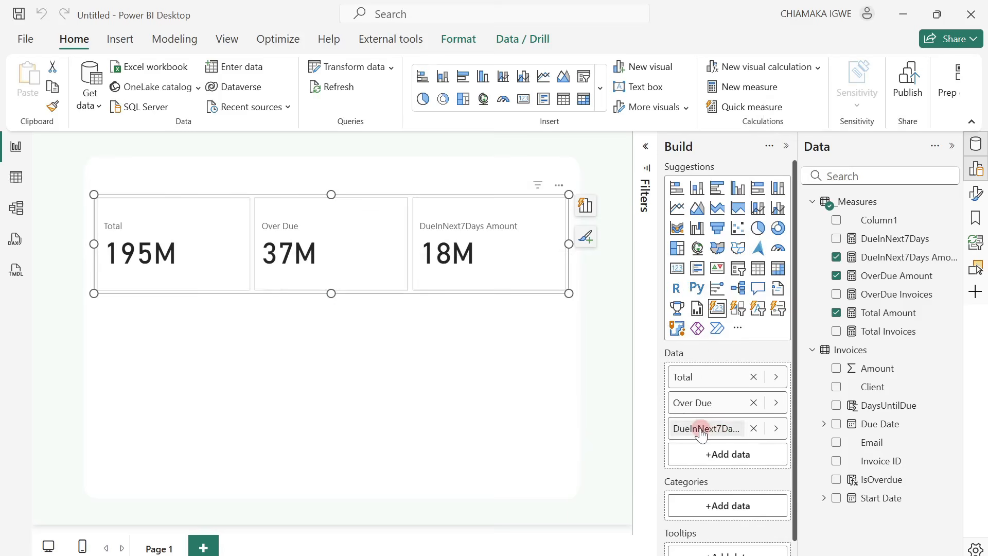
double_click(701, 430)
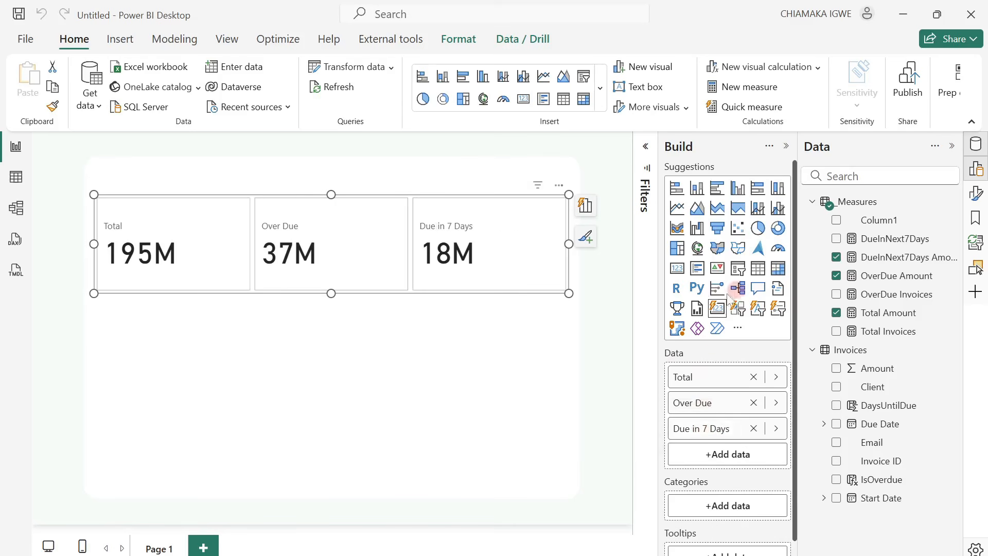
- Format the DueInNext7Days Amount measure as currency with the ₦ English (Nigeria) symbol
left_click(872, 260)
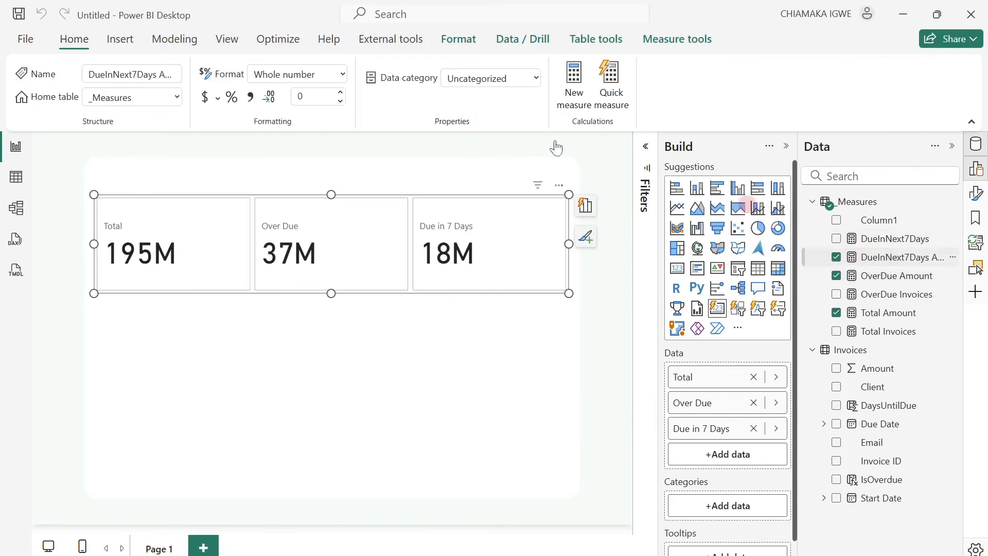
left_click(217, 98)
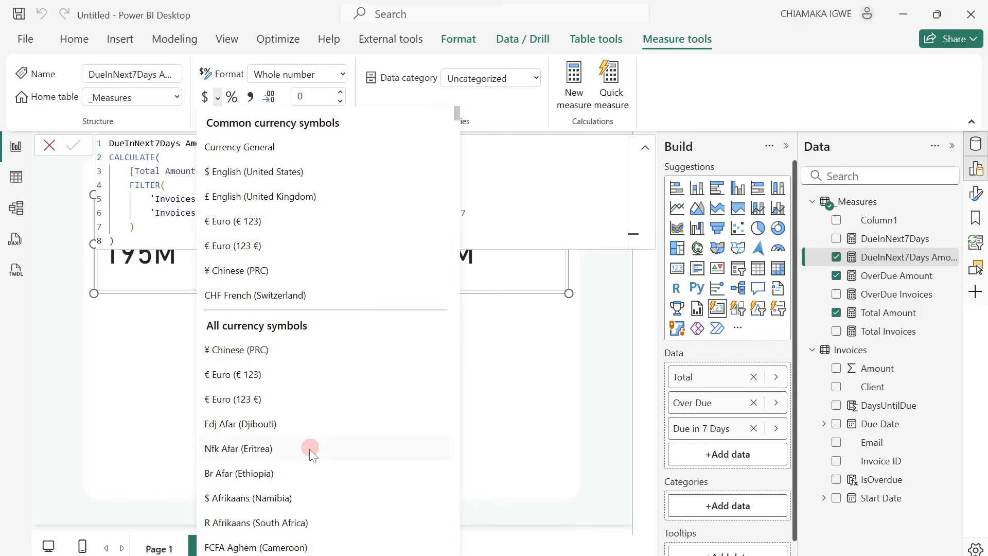
scroll(308, 452, "down", 15)
scroll(322, 464, "down", 15)
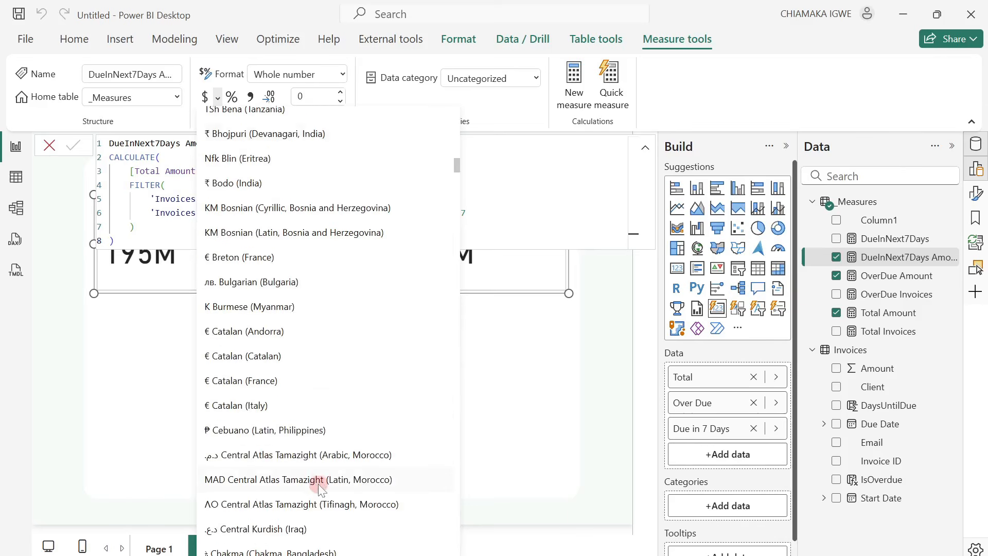
scroll(318, 484, "down", 20)
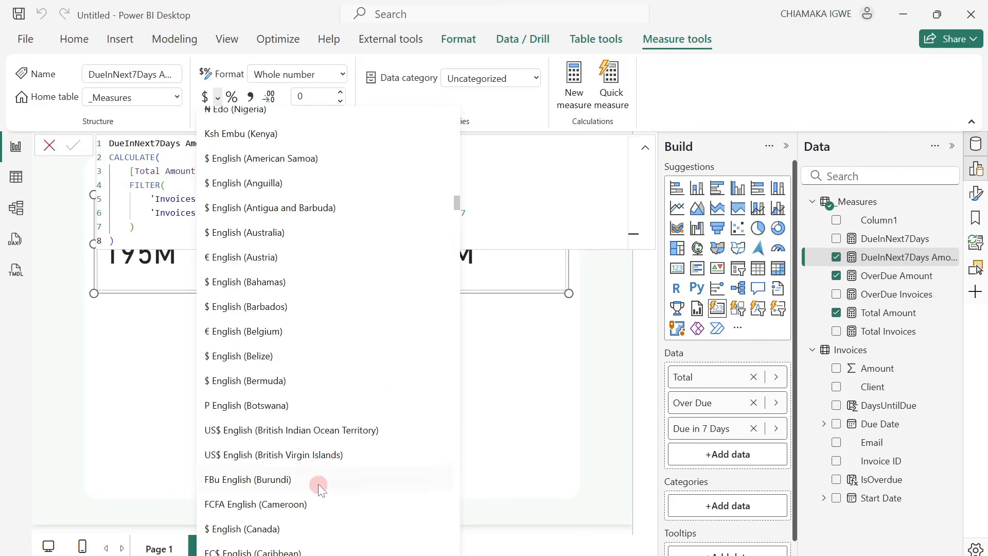
scroll(318, 484, "down", 5)
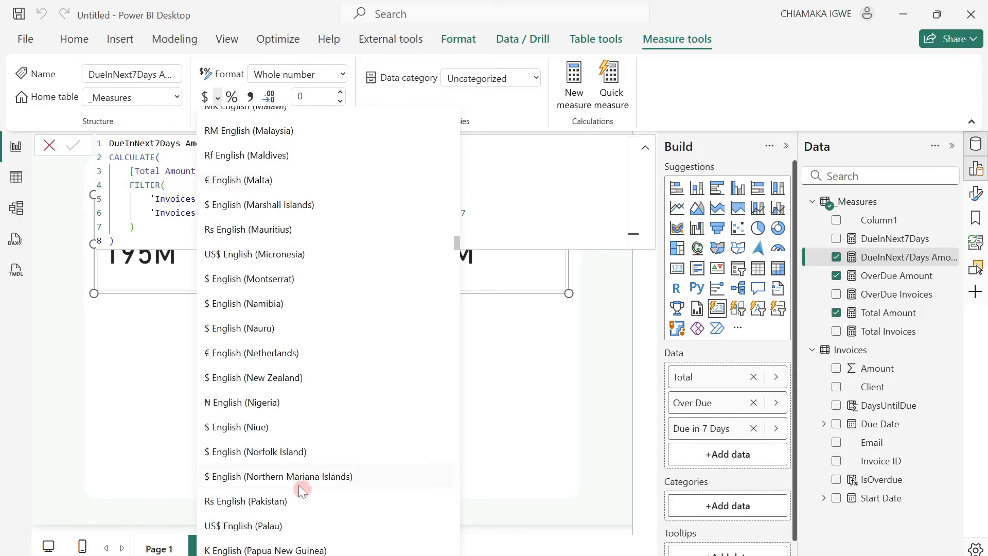
left_click(261, 403)
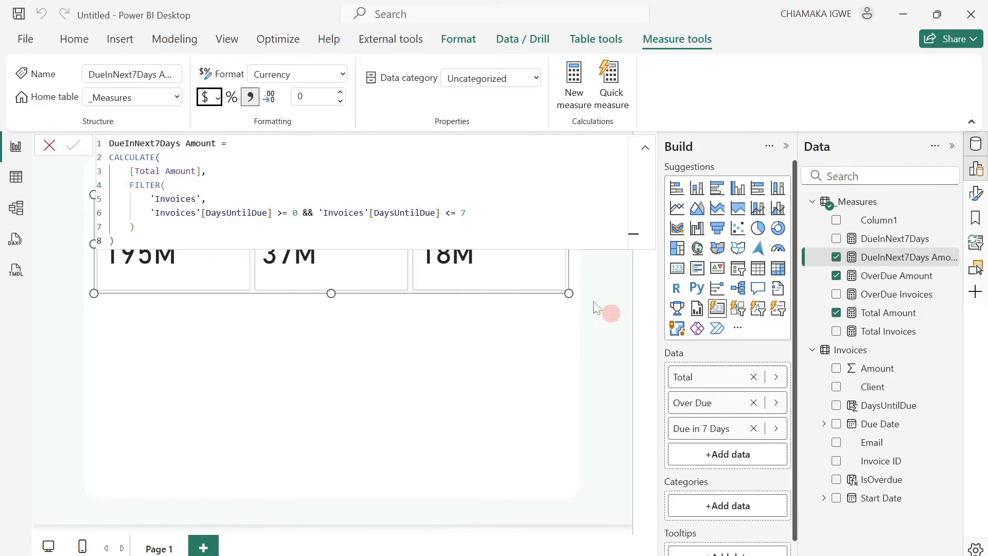
left_click(49, 145)
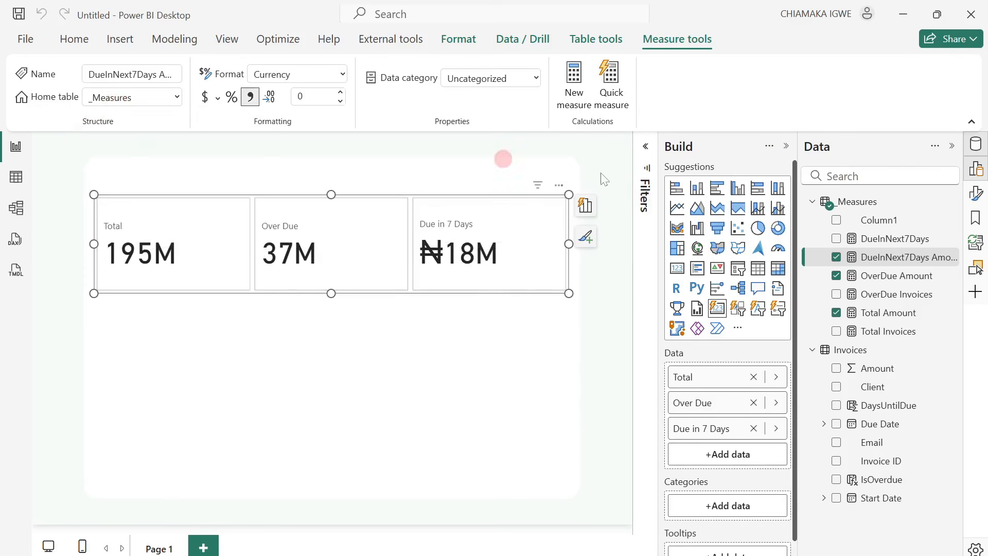
- Apply the ₦ English (Nigeria) currency format to the OverDue Amount and Total Amount measures
left_click(897, 277)
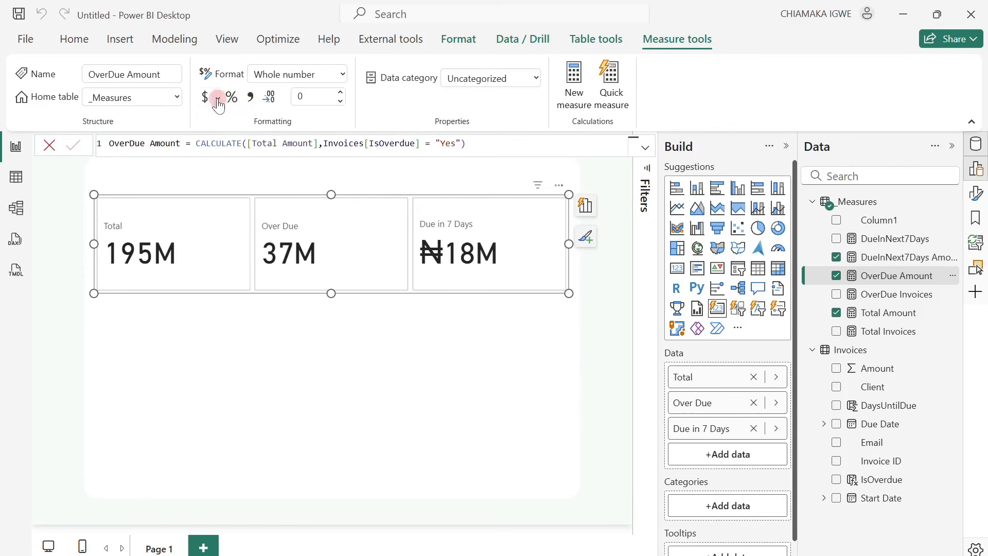
left_click(218, 97)
left_click(253, 147)
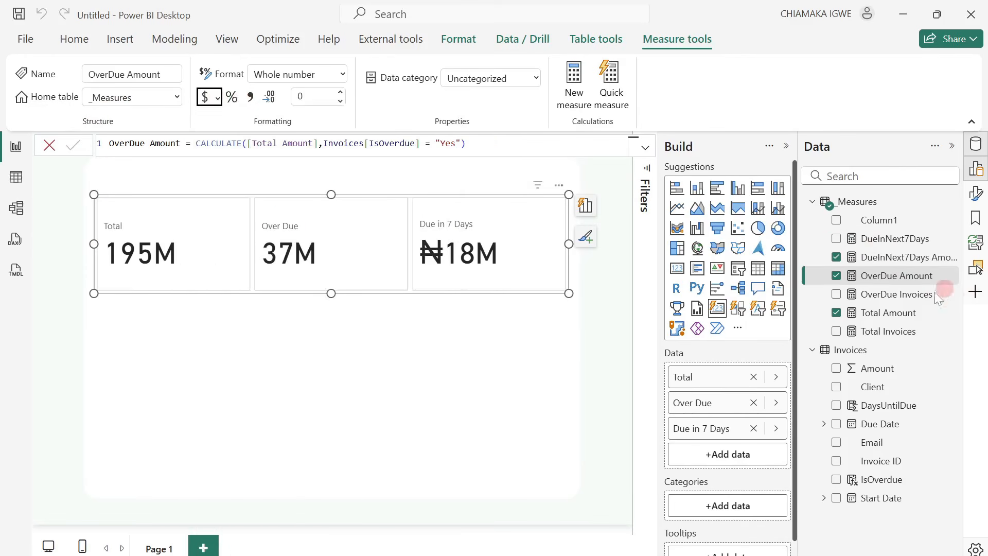
left_click(898, 319)
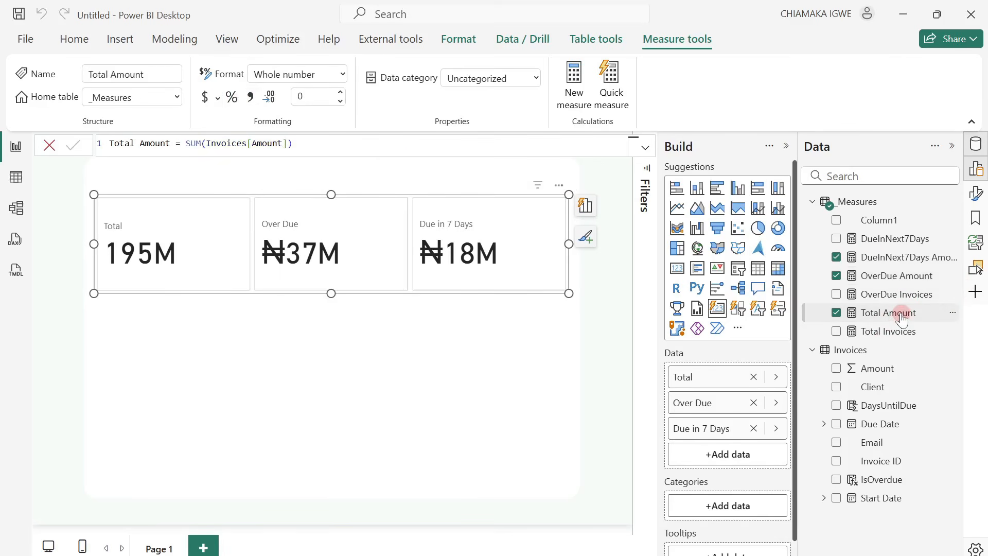
left_click(220, 99)
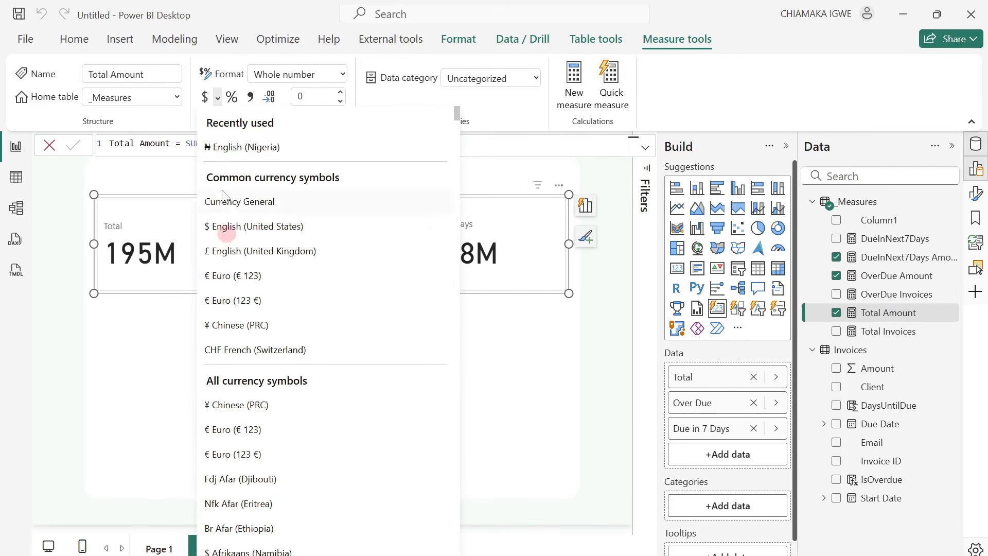
left_click(211, 148)
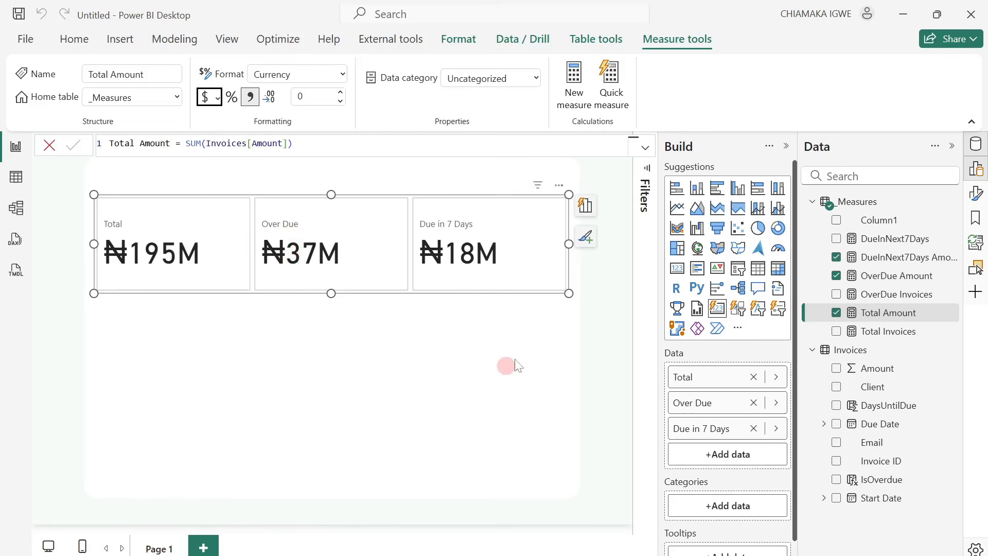
left_click(786, 146)
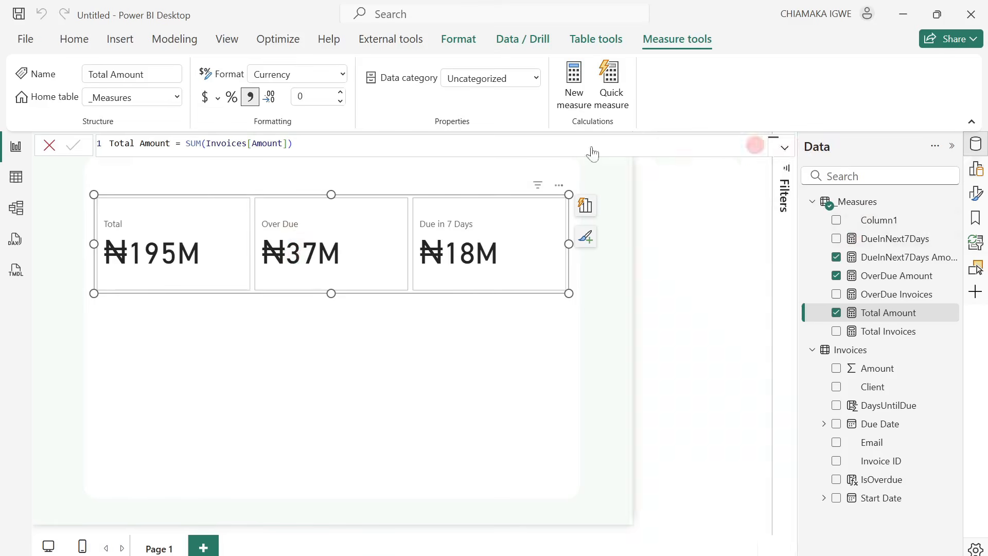
left_click(50, 144)
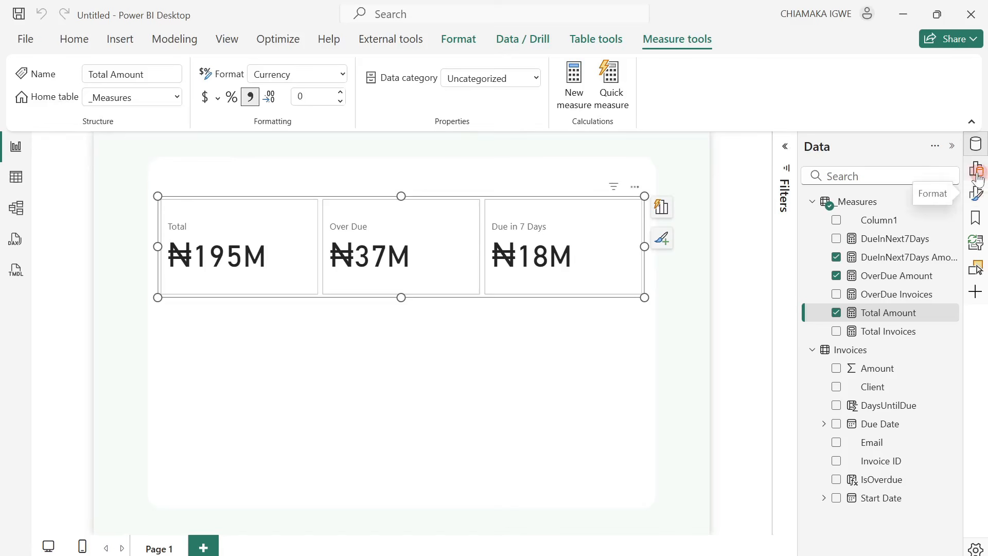
- Turn off the background of the card visual in its size and style formatting
left_click(976, 194)
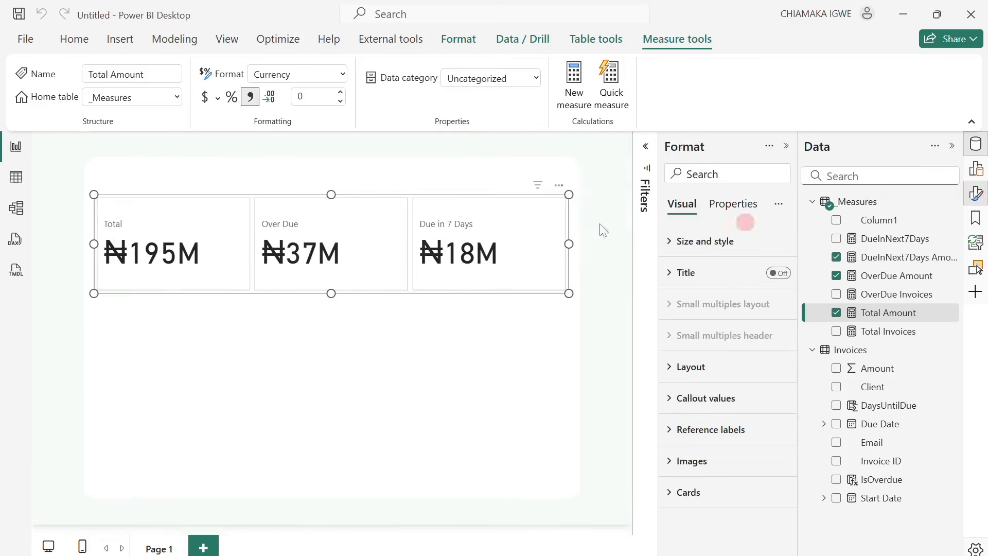
left_click(677, 241)
scroll(783, 347, "down", 5)
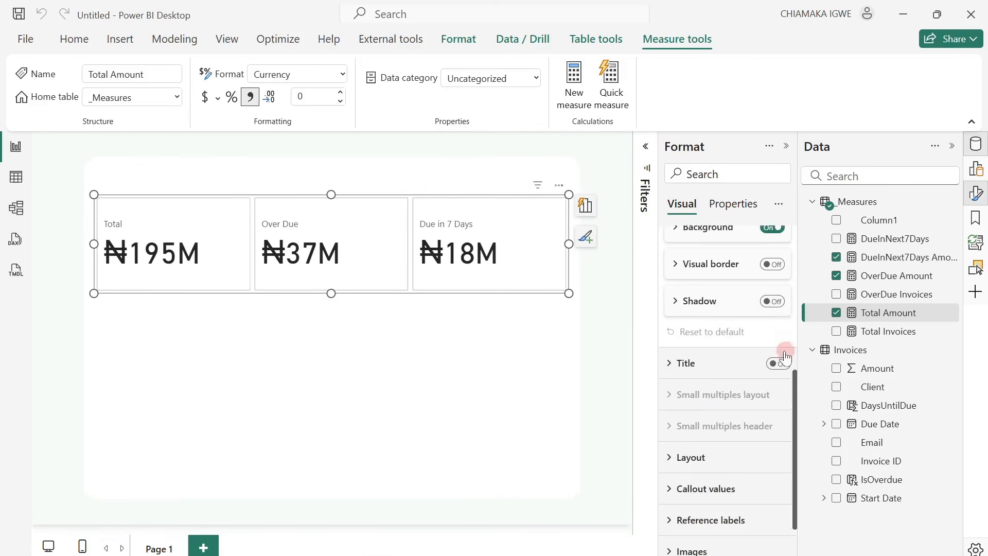
scroll(767, 304, "up", 2)
left_click(773, 304)
left_click(770, 304)
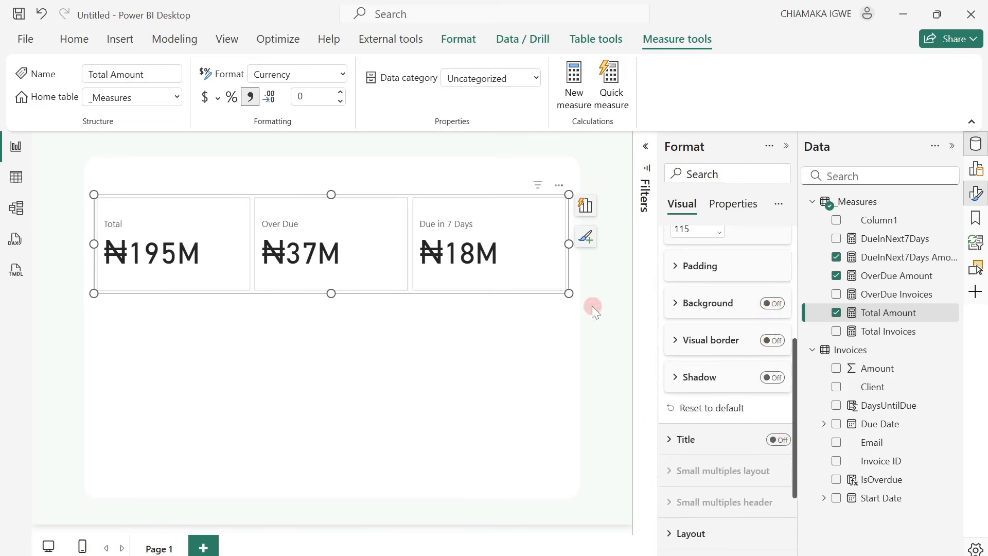
scroll(718, 329, "up", 3)
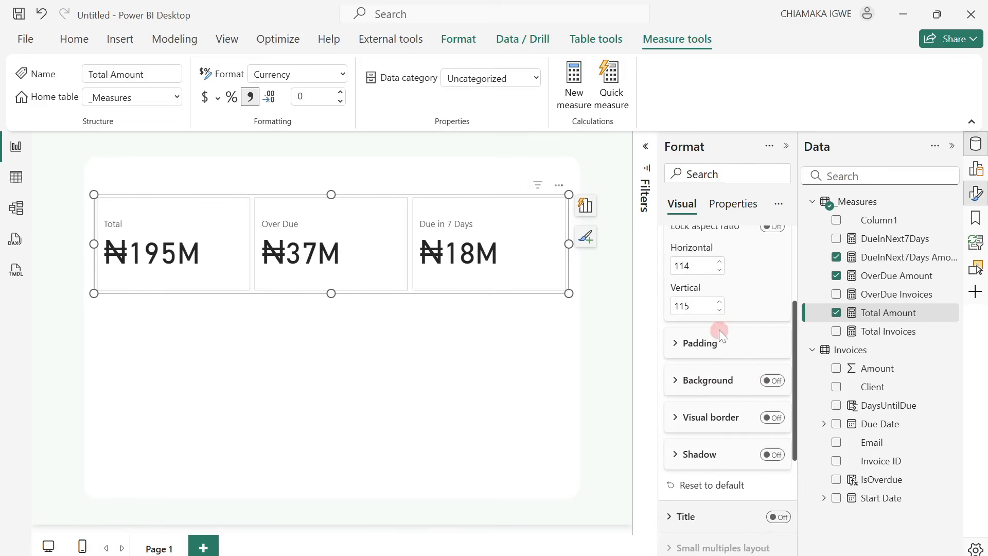
- Set the height of the card visual to 157
scroll(720, 326, "up", 2)
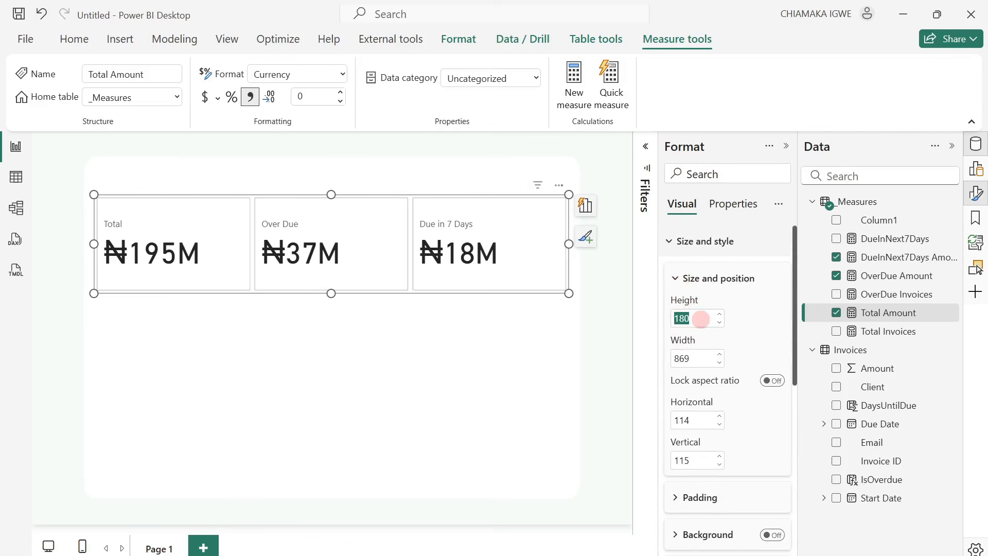
type("157")
key("Return")
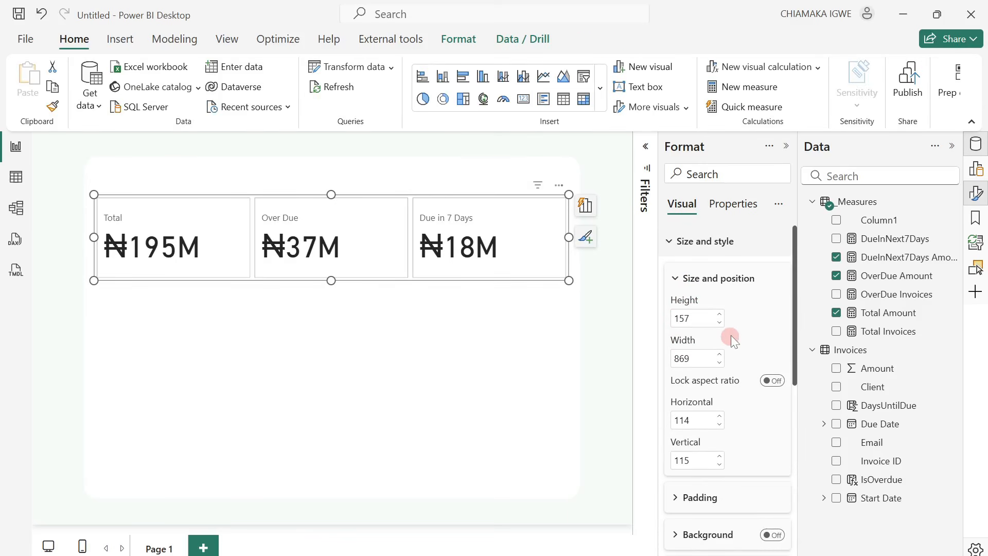
- Increase the space between the three cards in the visual's single-row layout
scroll(734, 335, "down", 5)
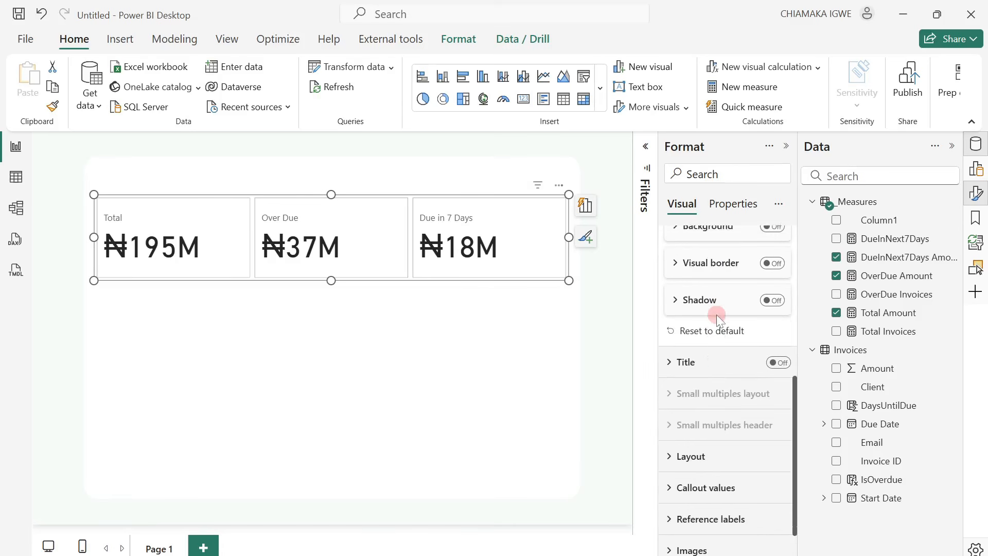
scroll(715, 316, "down", 1)
left_click(673, 412)
scroll(712, 402, "down", 4)
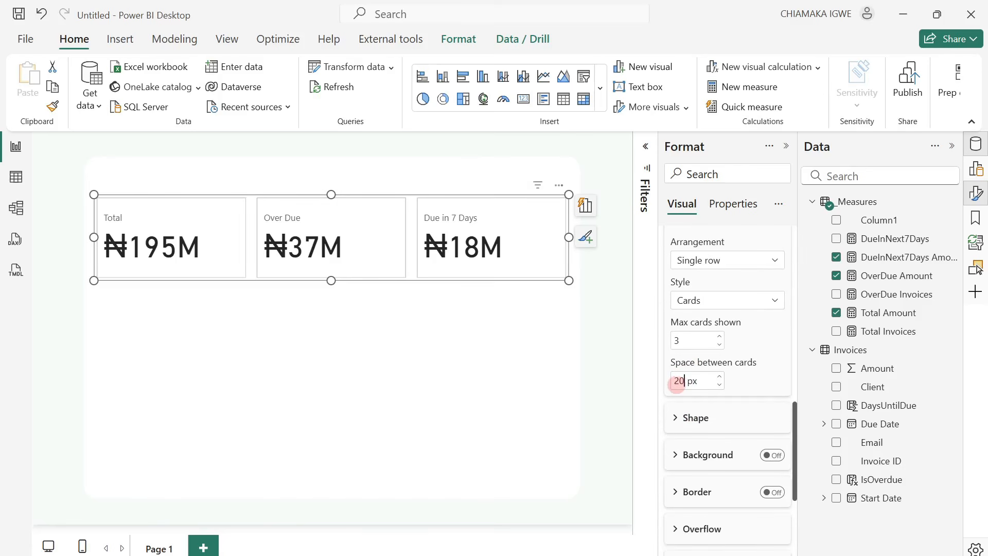
- Change the shape of all cards to Rounded Rectangle with 12 px rounded corners
scroll(723, 458, "down", 3)
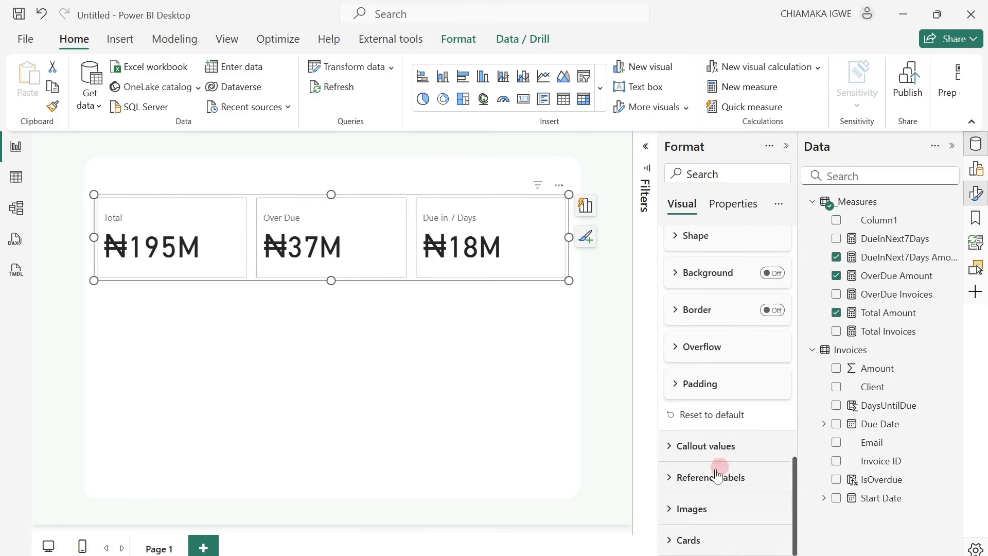
left_click(679, 540)
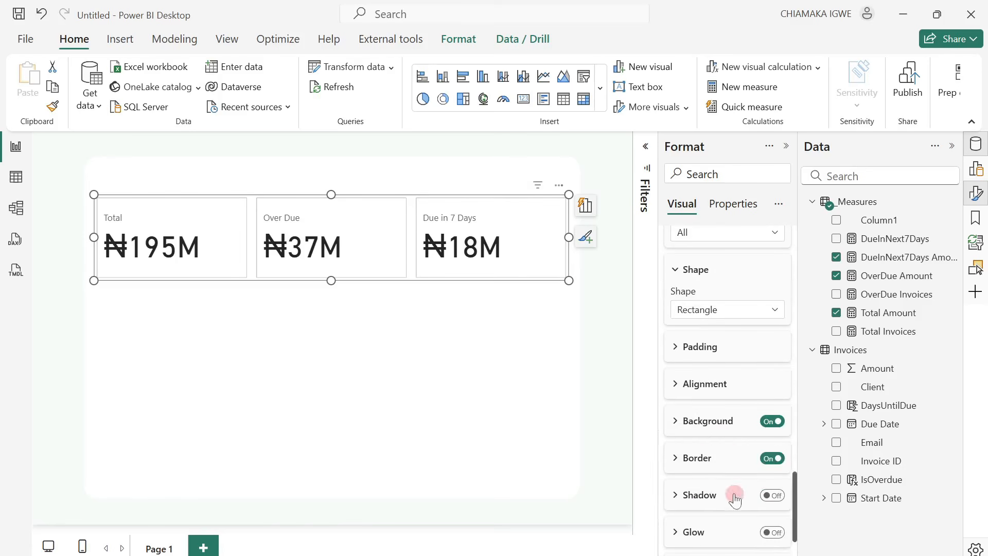
left_click(752, 315)
left_click(701, 346)
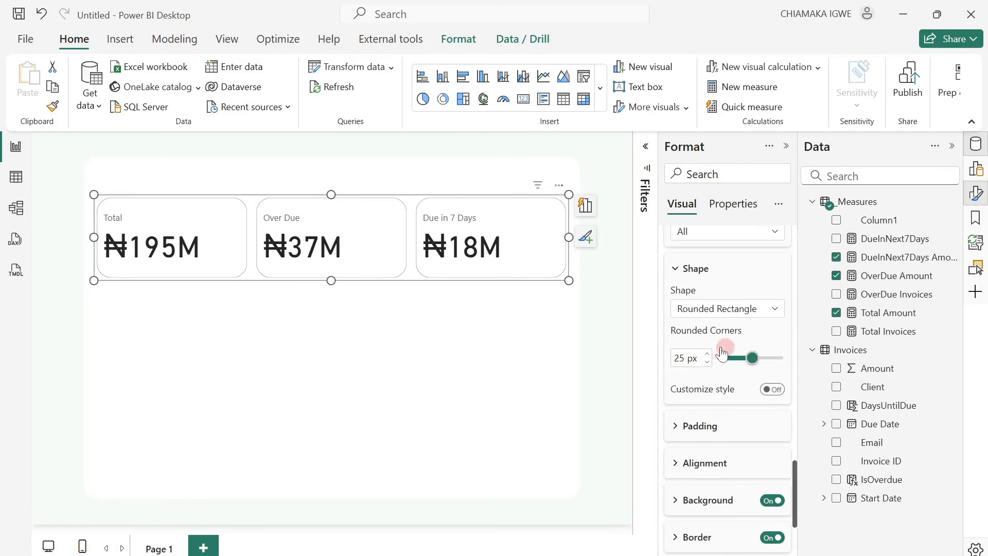
type("12")
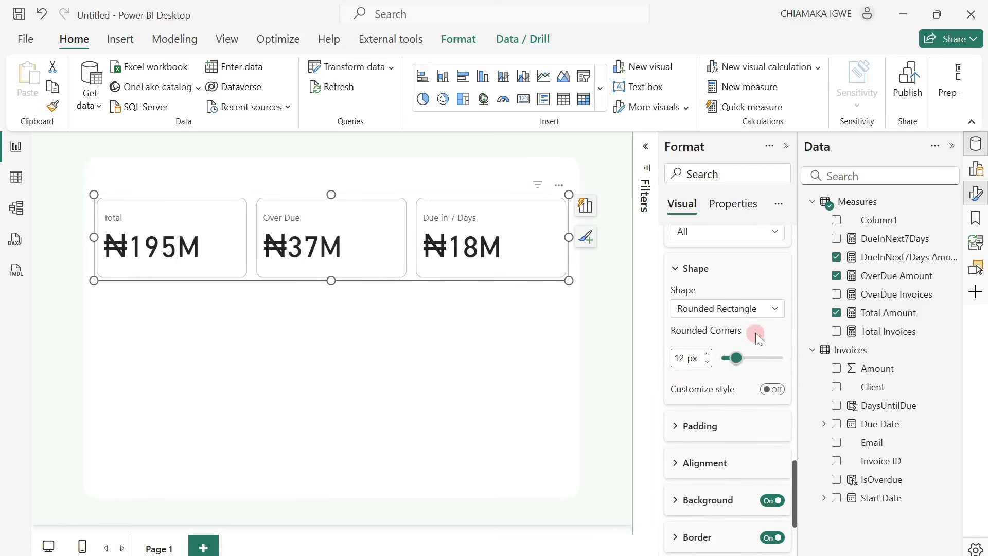
- Change the border color of the cards to a lighter grey
scroll(688, 507, "down", 3)
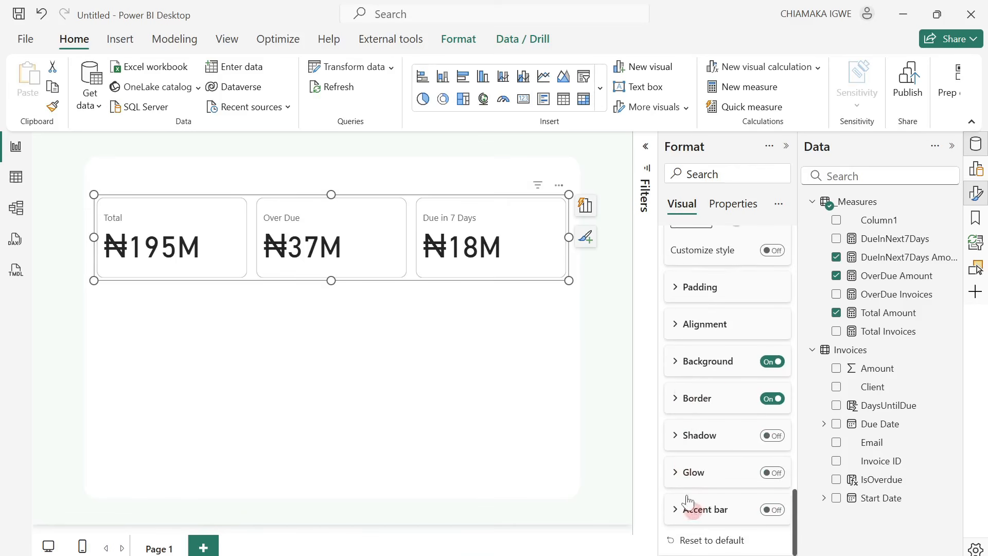
left_click(677, 399)
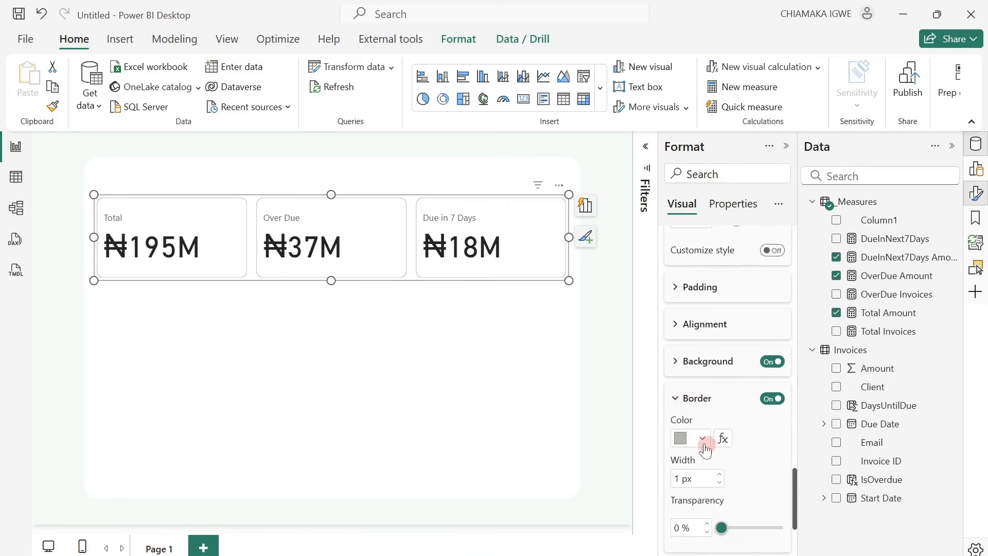
left_click(702, 438)
left_click(687, 229)
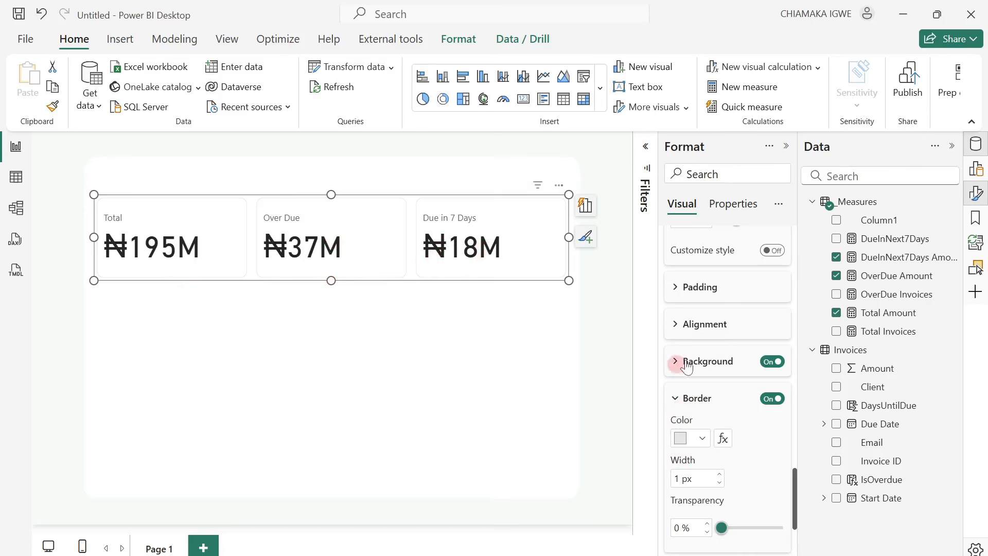
- Add the Total Invoices measure as a reference label for the Total series
scroll(694, 360, "up", 8)
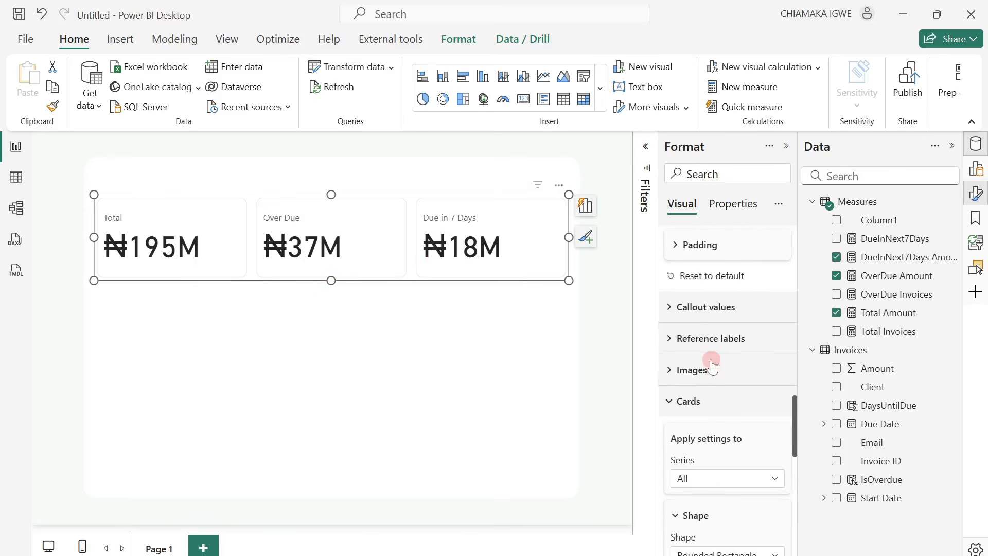
left_click(668, 339)
scroll(716, 383, "down", 3)
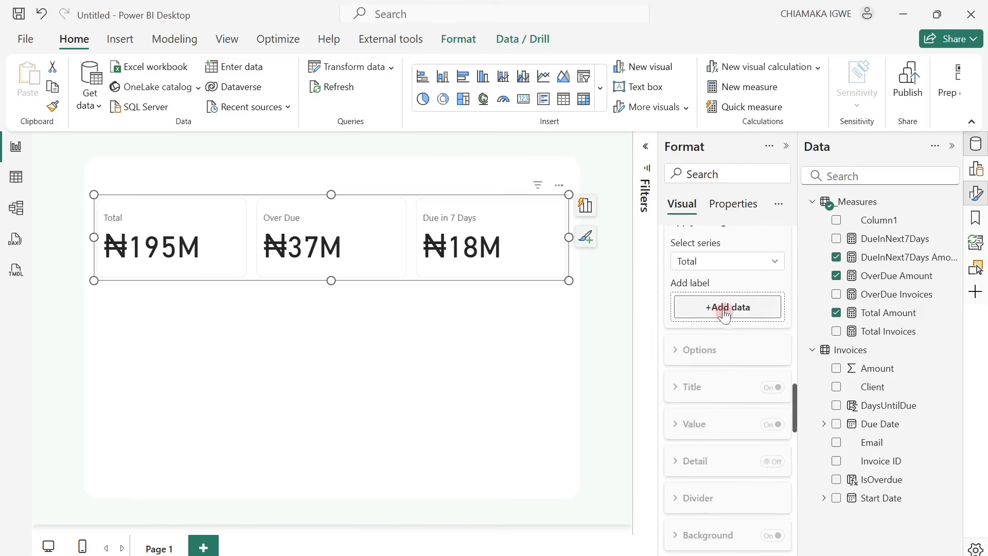
left_click_drag(881, 332, 736, 309)
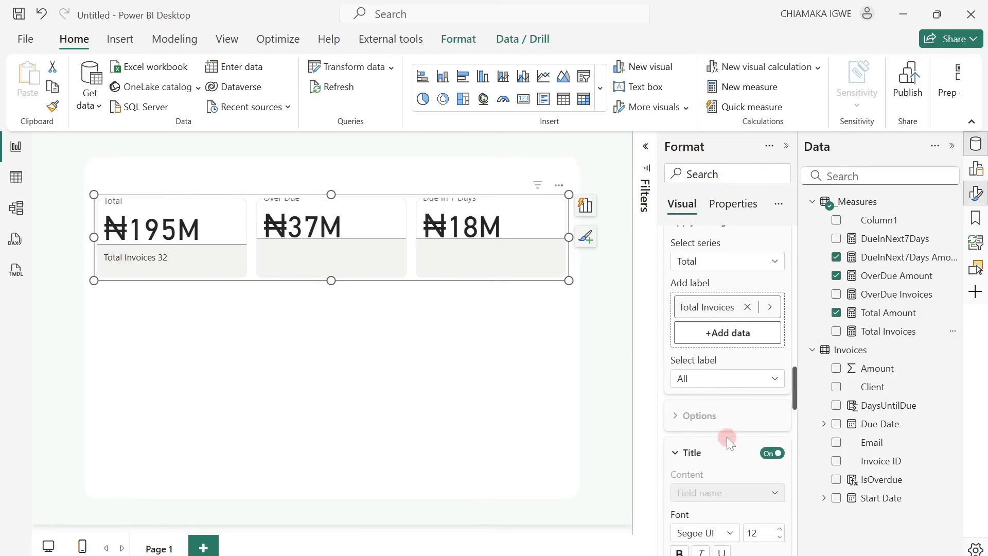
- Give the Total Invoices reference label a custom title reading Invoices
scroll(728, 438, "down", 3)
scroll(730, 439, "up", 2)
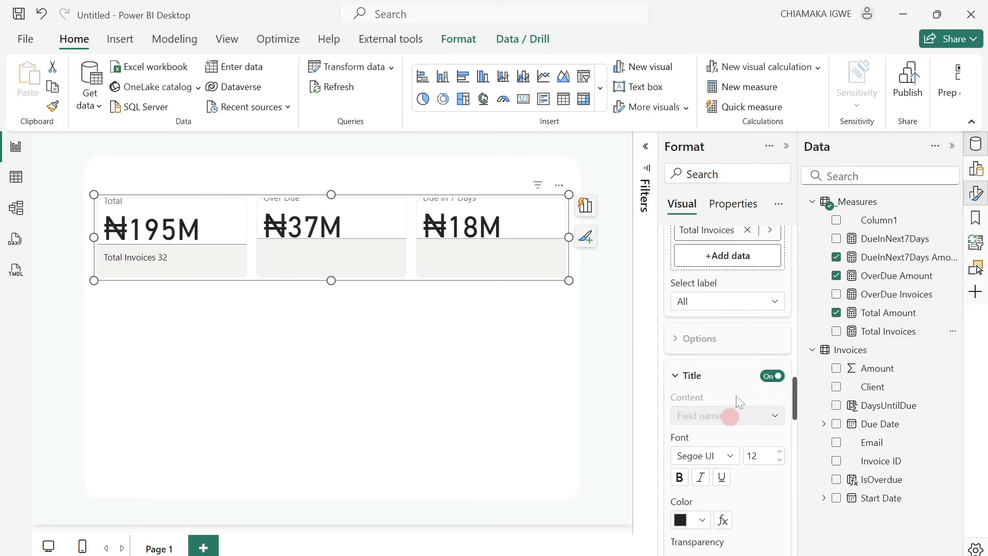
left_click(708, 305)
left_click(716, 336)
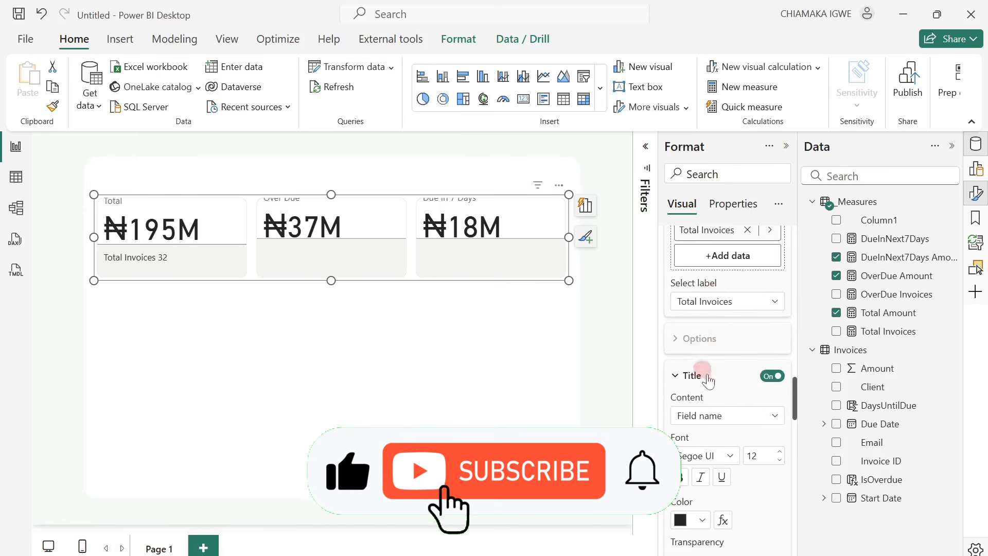
scroll(741, 443, "down", 5)
scroll(736, 430, "up", 2)
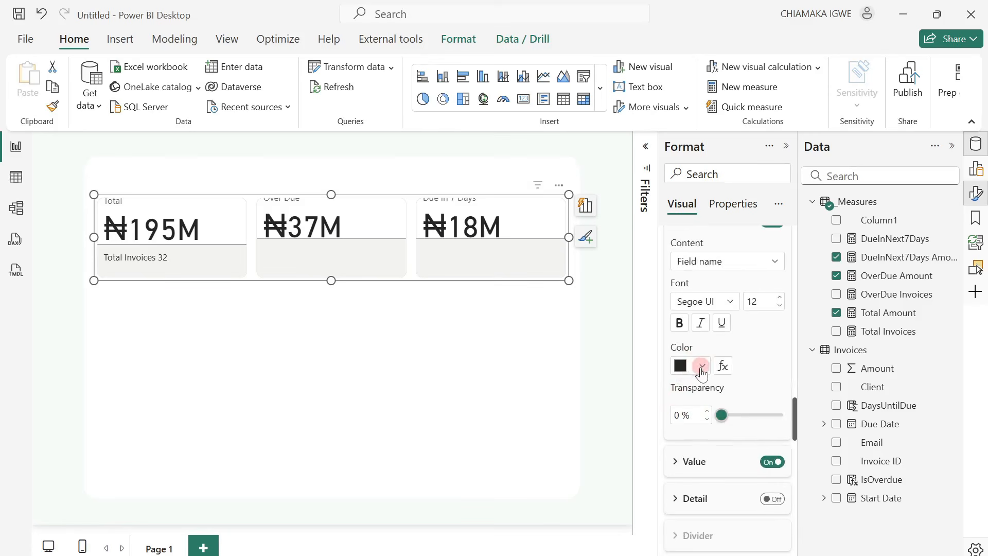
left_click(738, 265)
left_click(738, 282)
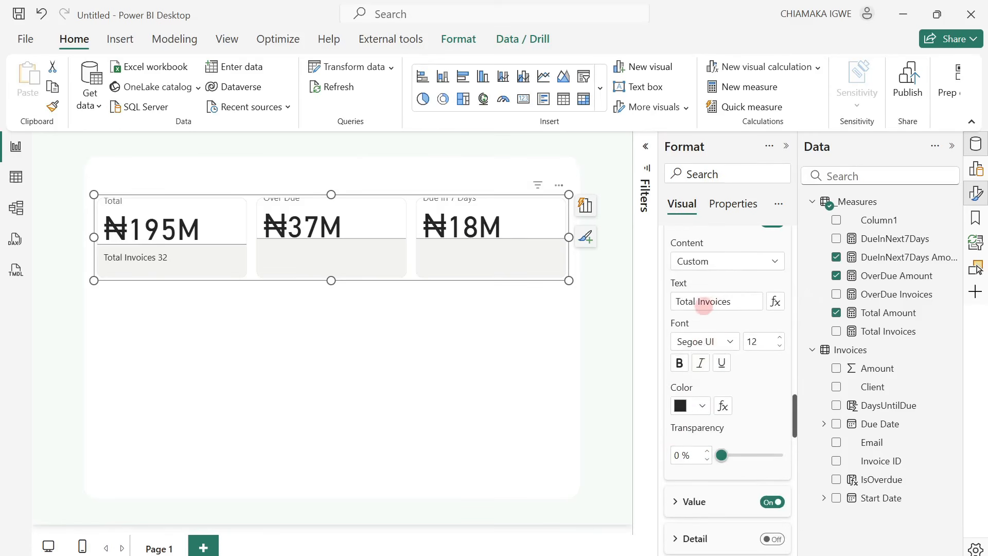
left_click_drag(698, 306, 678, 304)
key("BackSpace")
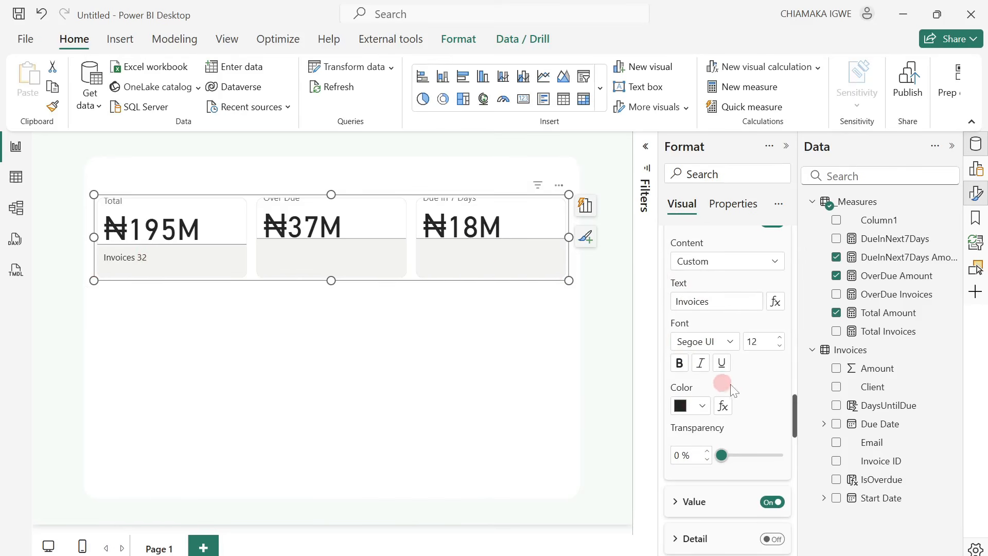
- Turn off the reference label divider for all series and make the card visual slightly taller
scroll(732, 384, "up", 3)
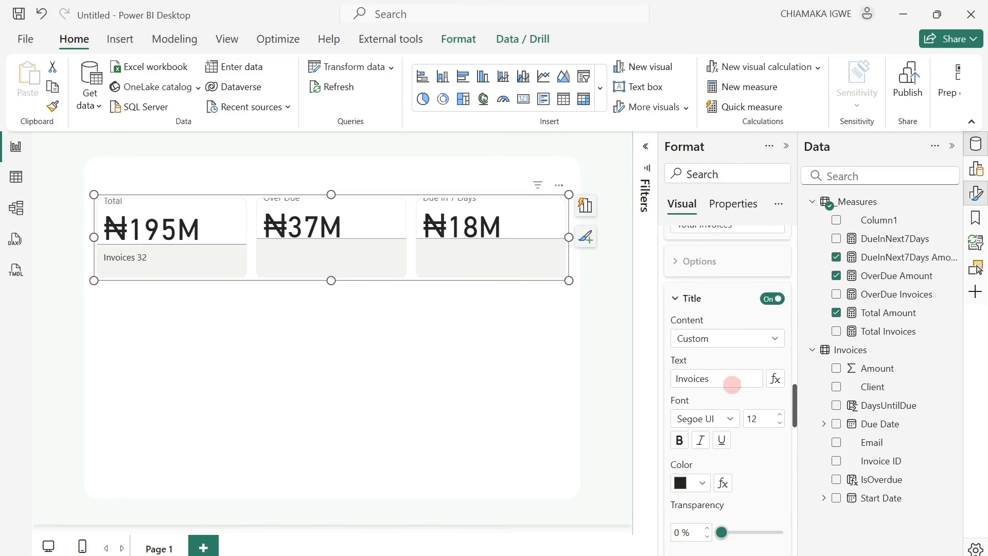
scroll(731, 384, "up", 10)
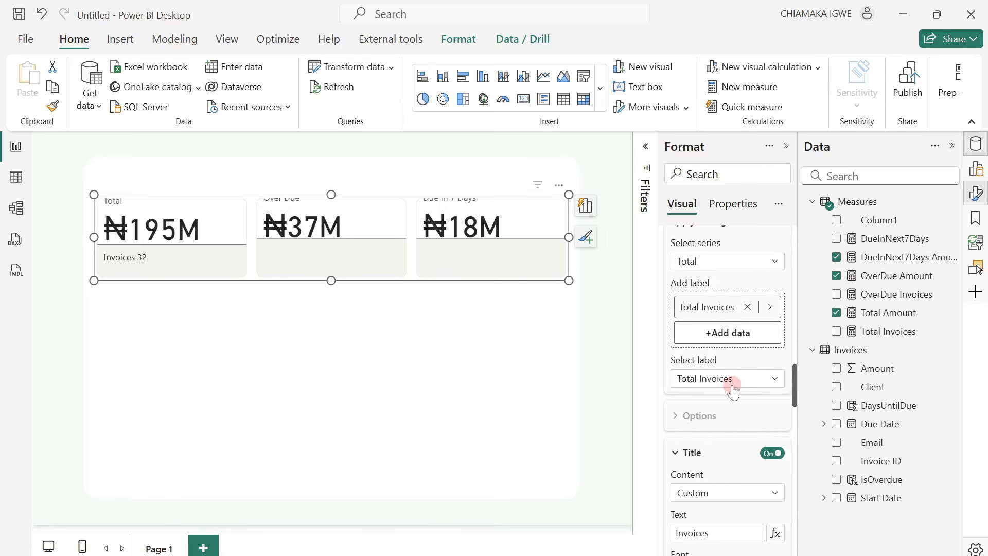
left_click(165, 244)
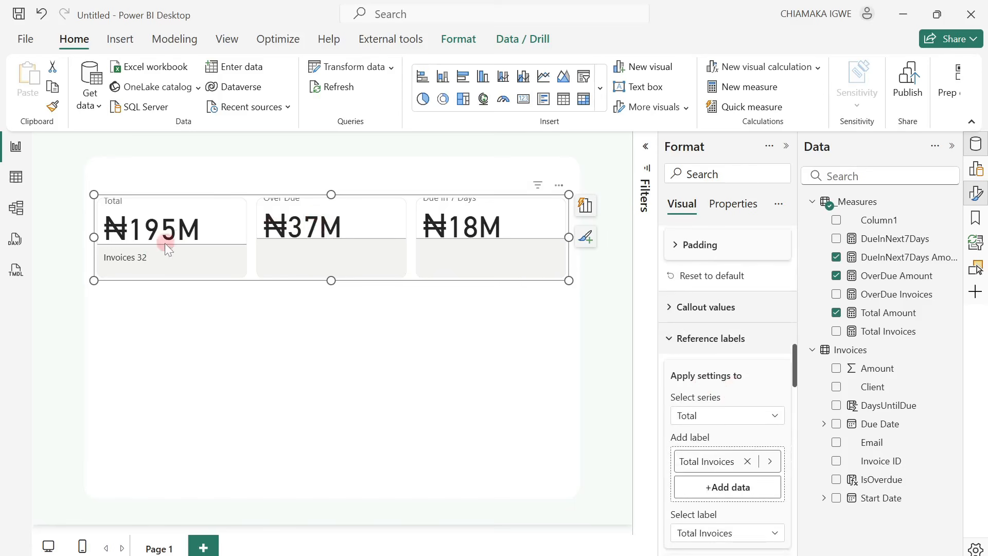
scroll(729, 308, "up", 4)
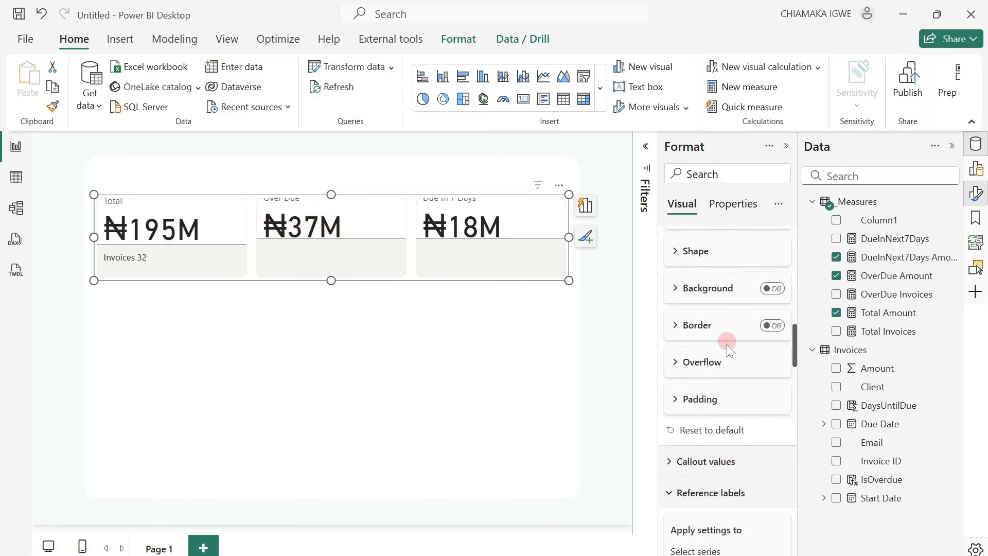
scroll(728, 347, "down", 6)
scroll(729, 353, "up", 1)
left_click(729, 337)
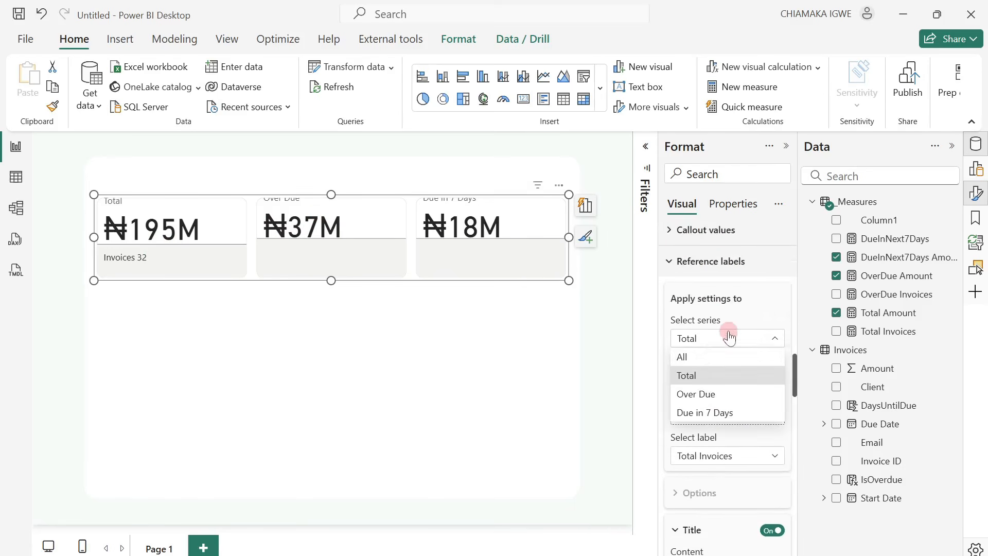
left_click(713, 354)
scroll(713, 353, "down", 7)
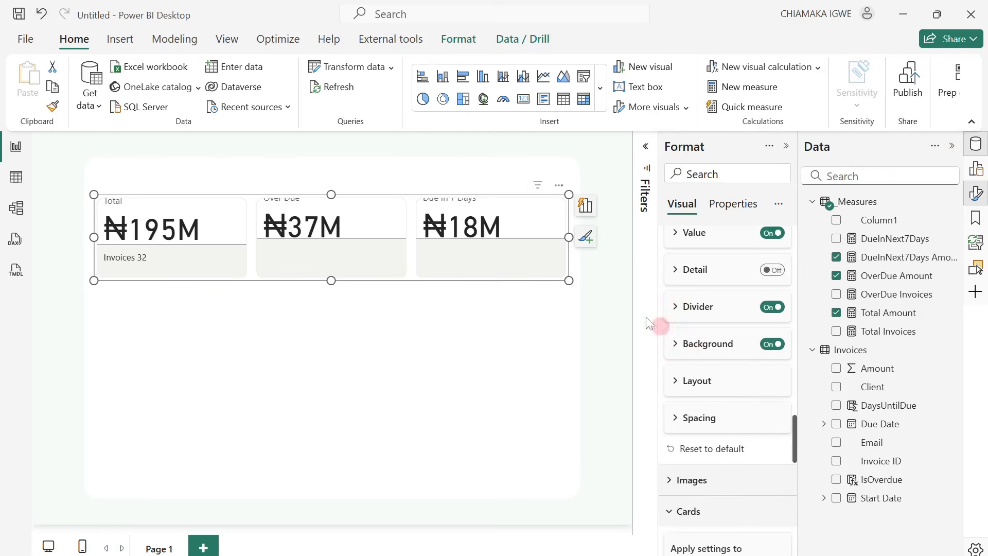
left_click(766, 307)
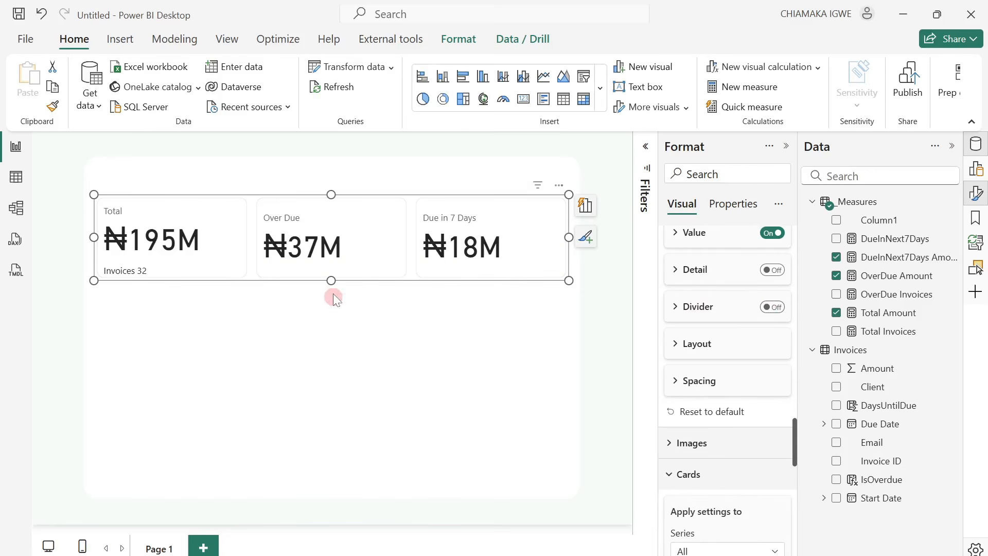
left_click_drag(334, 281, 335, 288)
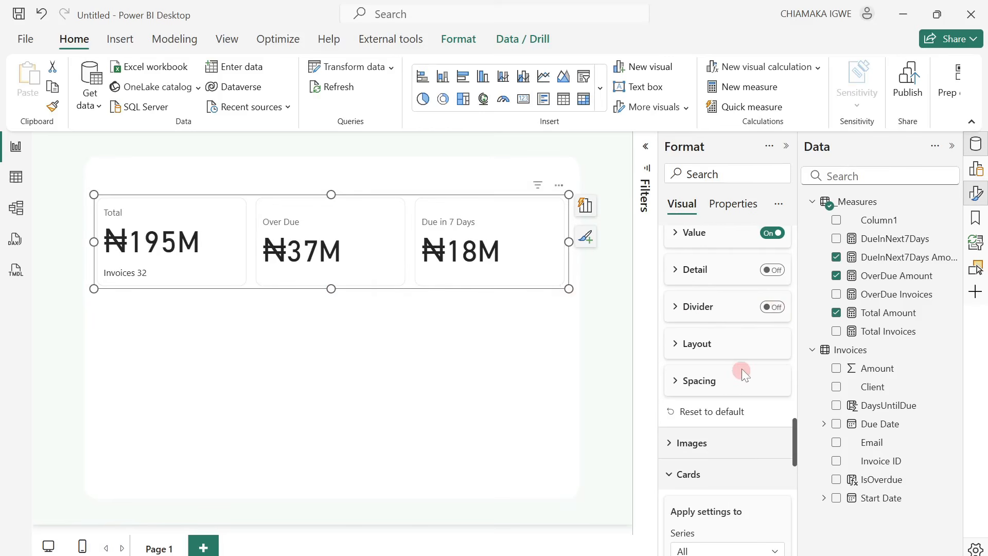
- Add the OverDue Invoices measure as a reference label for the Over Due series
scroll(742, 368, "up", 6)
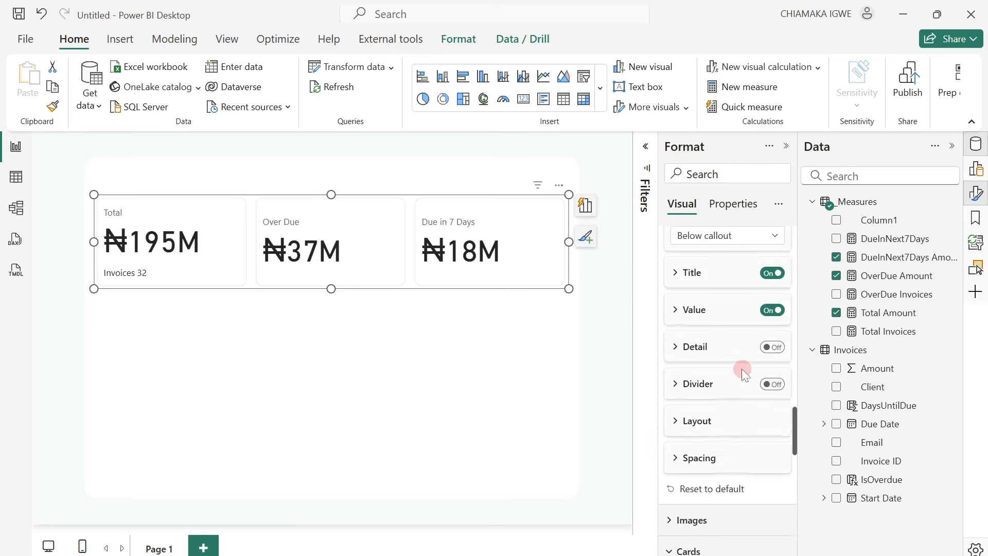
left_click(716, 339)
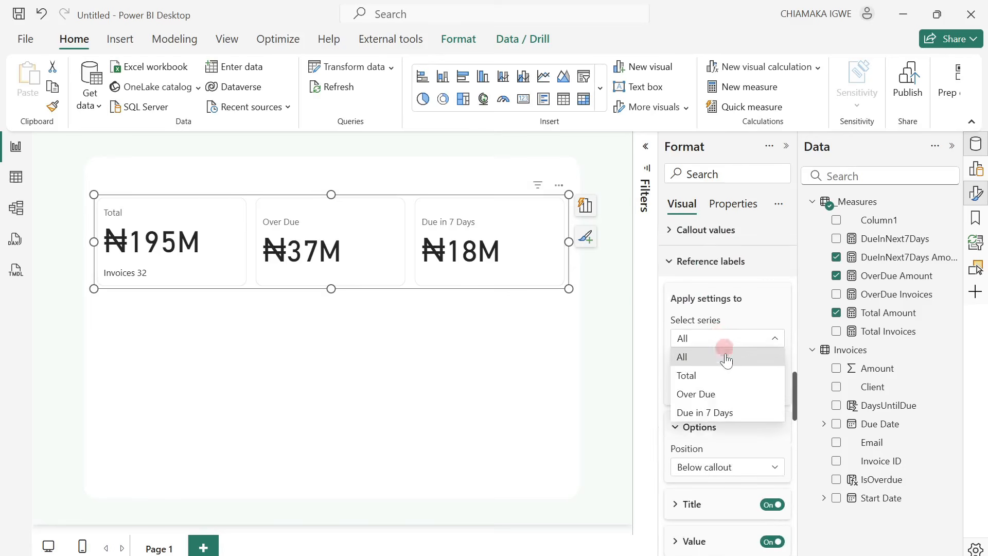
left_click(721, 394)
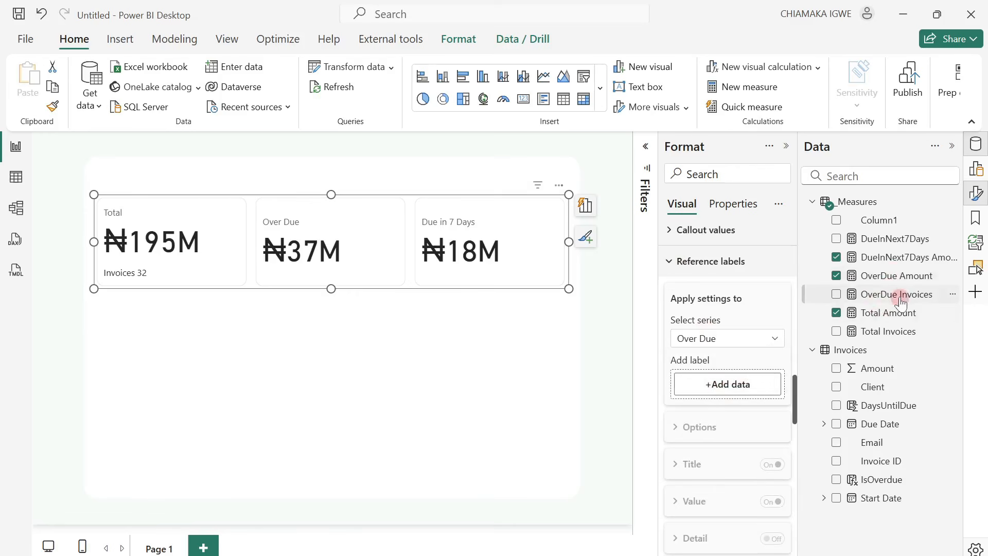
left_click_drag(898, 303, 733, 387)
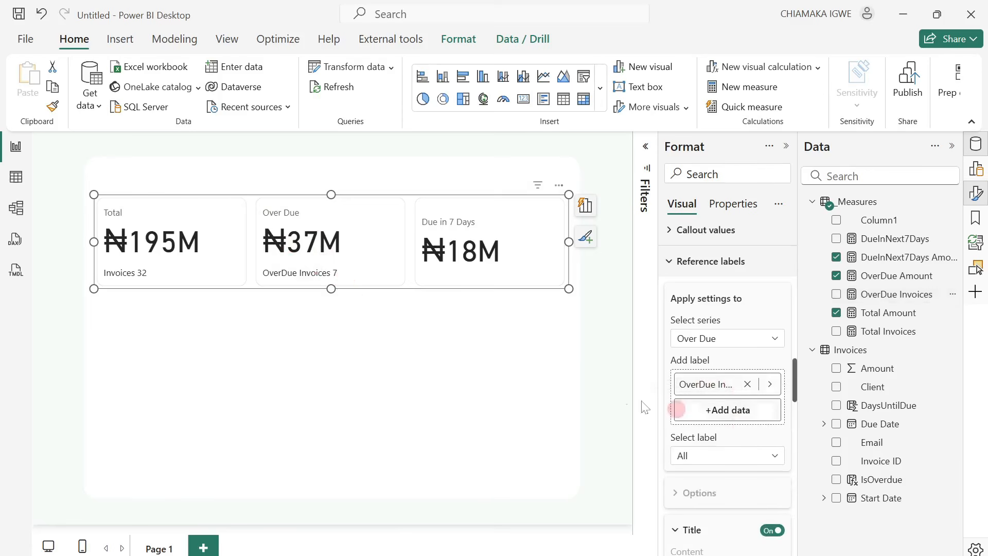
- Give the OverDue Invoices reference label a custom title reading Invoices
left_click(725, 457)
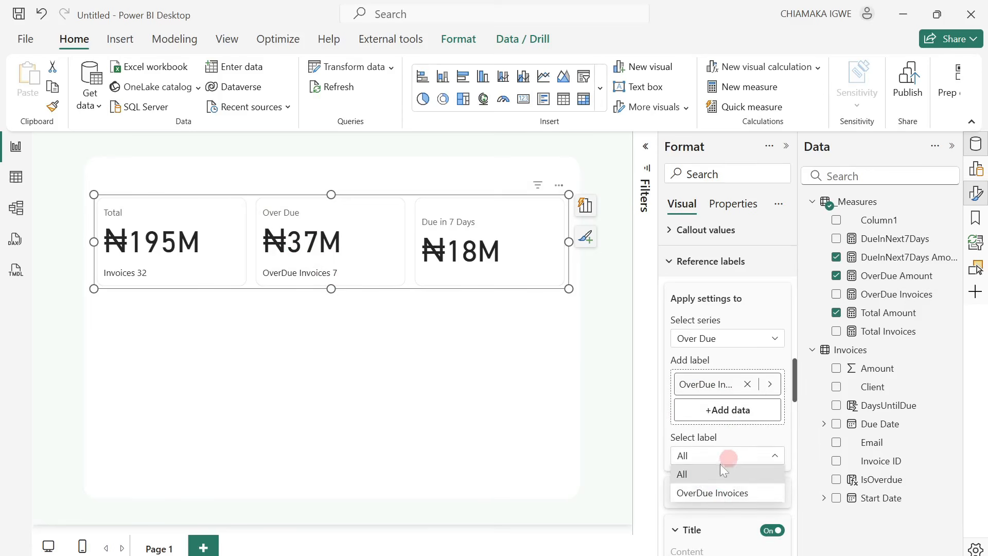
left_click(712, 492)
scroll(743, 445, "down", 3)
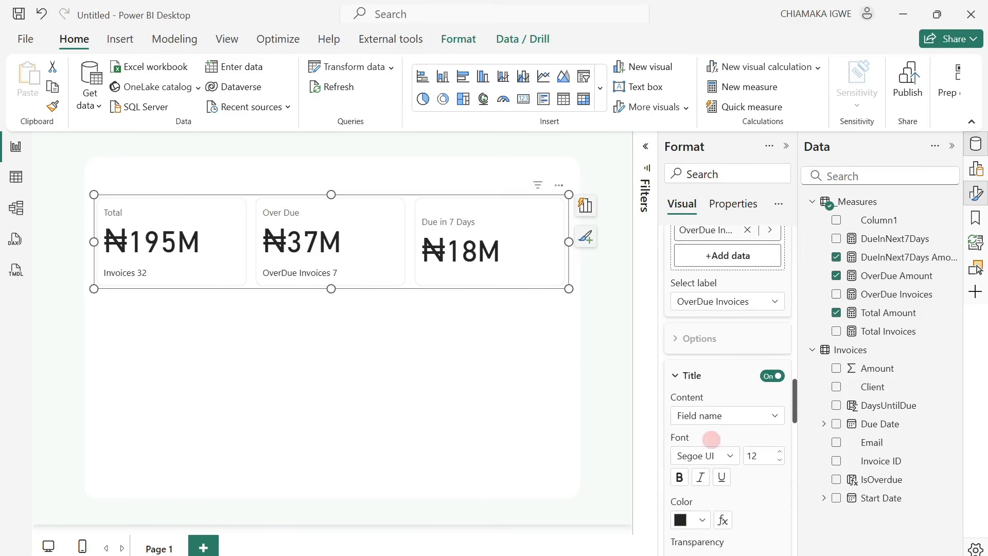
left_click(710, 418)
left_click(723, 435)
left_click_drag(714, 456, 686, 458)
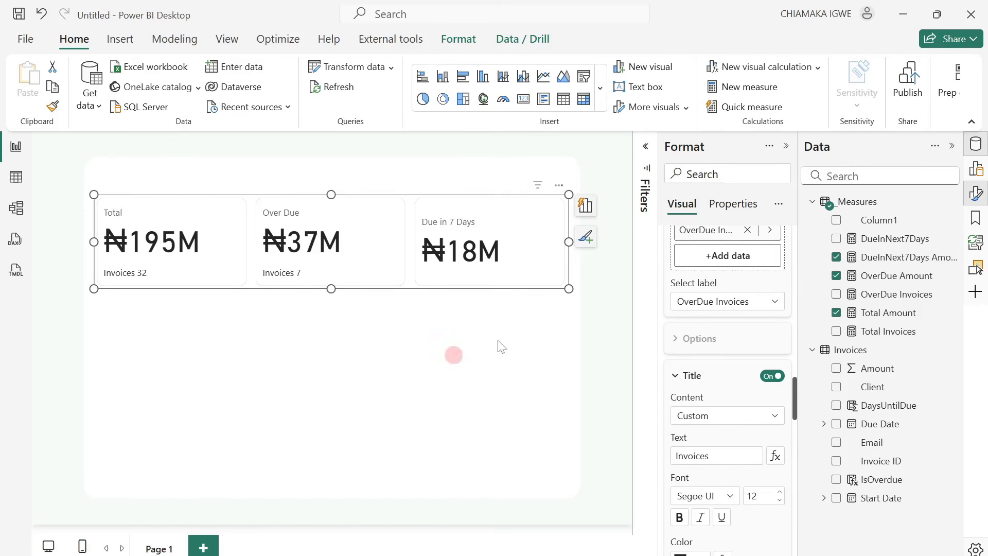
scroll(754, 344, "up", 3)
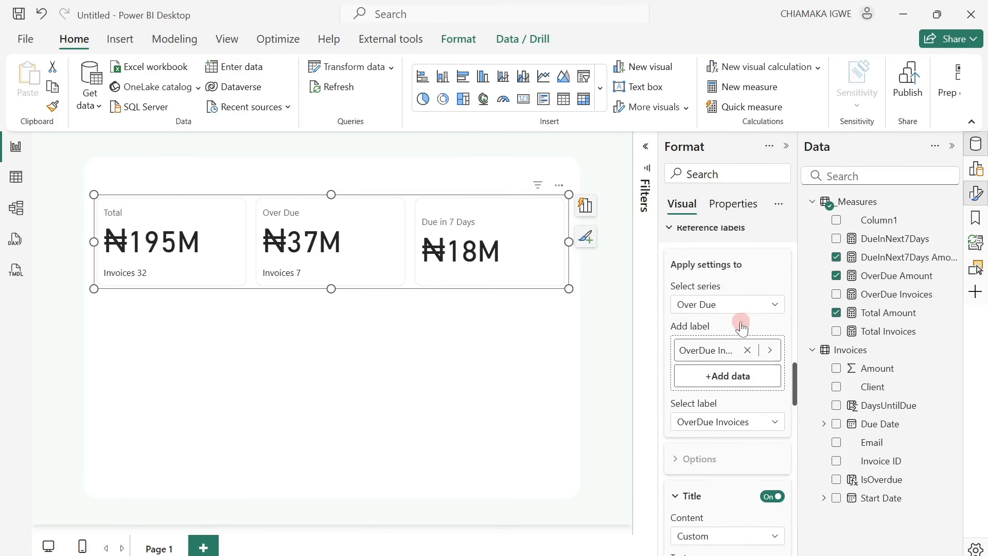
- Add the DueInNext7Days measure as a reference label for the Due in 7 Days series
left_click(726, 340)
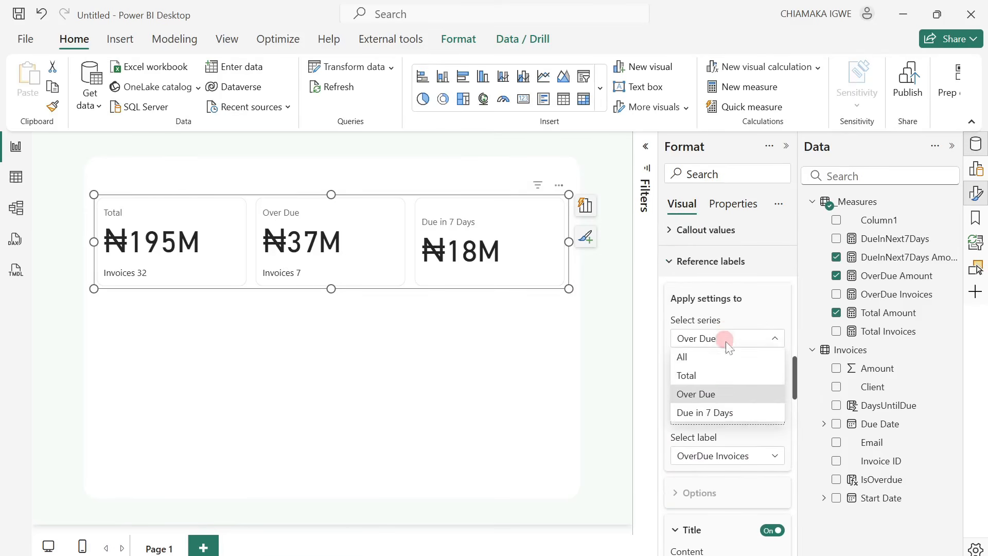
left_click(740, 411)
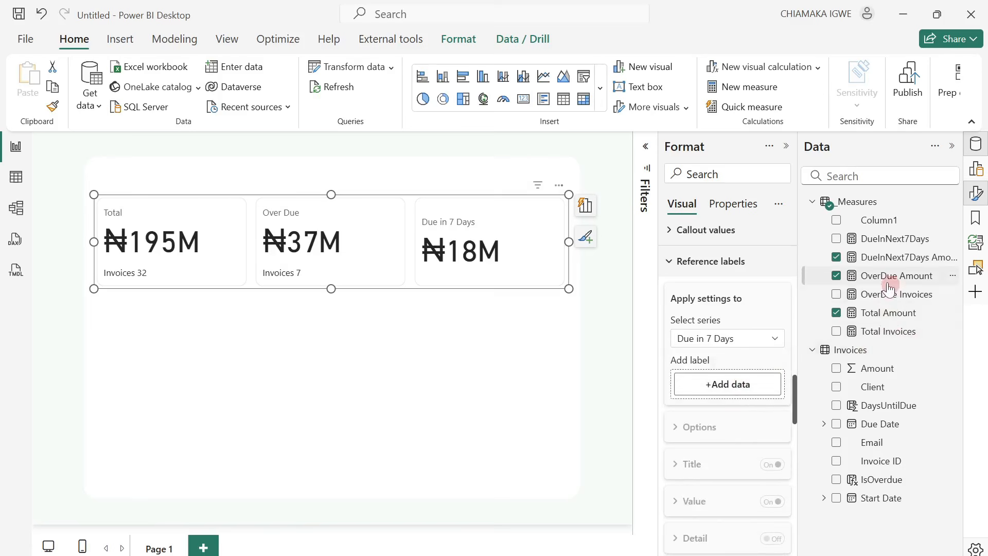
left_click_drag(886, 236, 728, 385)
- Give the DueInNext7Days reference label a custom title reading Invoices
scroll(745, 433, "down", 3)
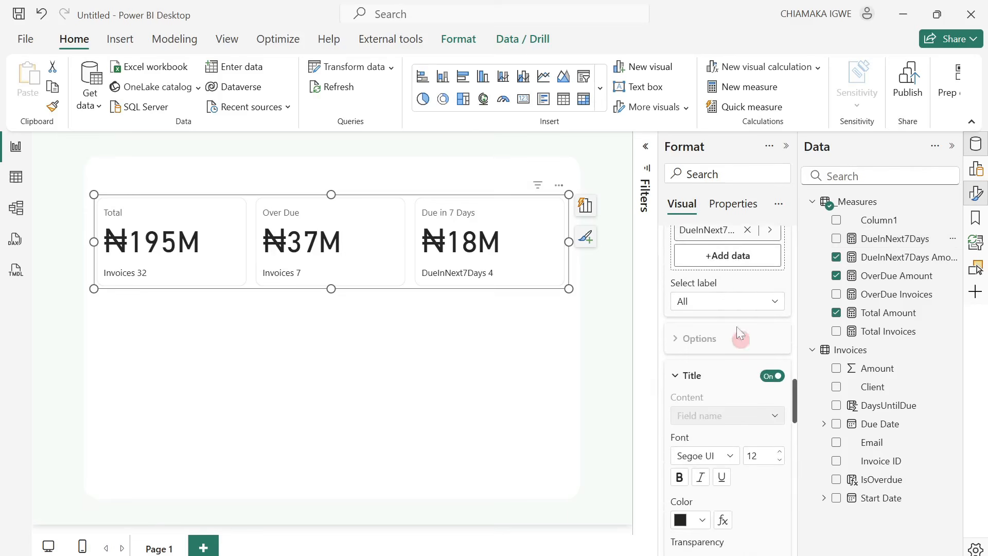
left_click(751, 304)
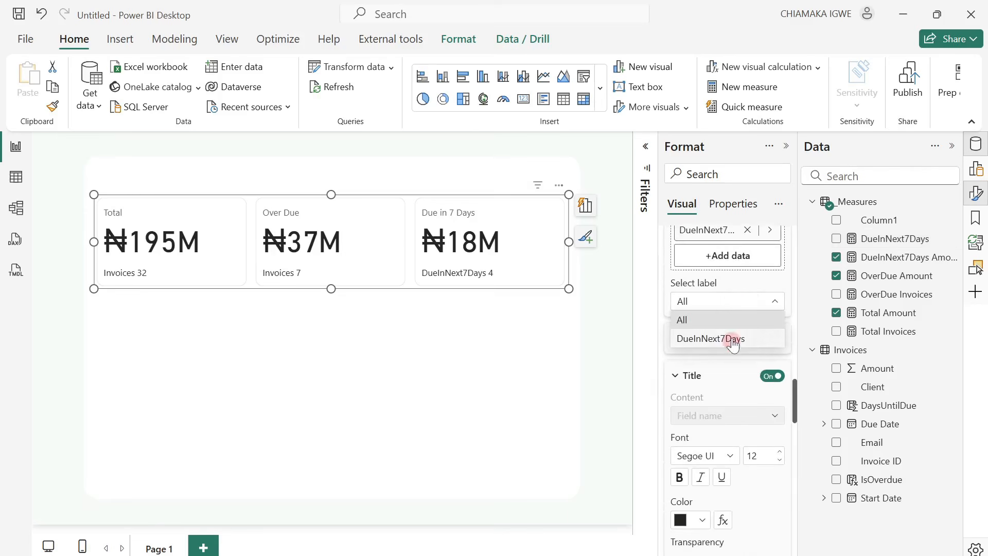
left_click(731, 338)
left_click(719, 417)
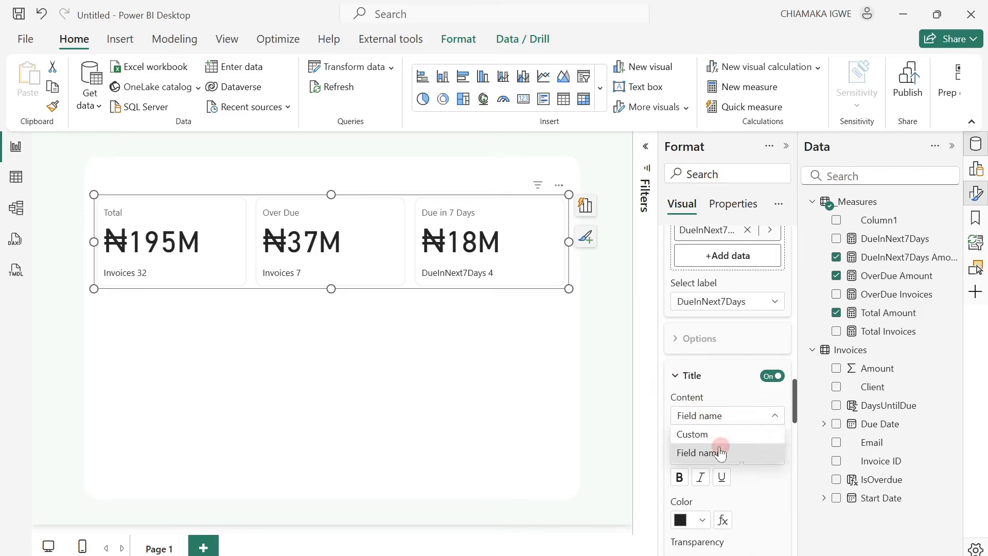
left_click(724, 433)
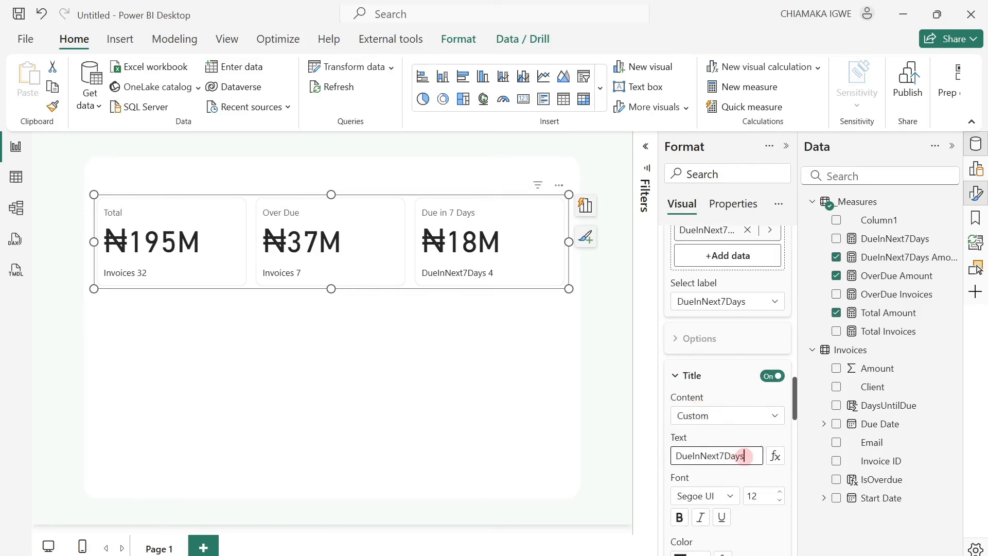
left_click_drag(744, 456, 653, 458)
type("Inv")
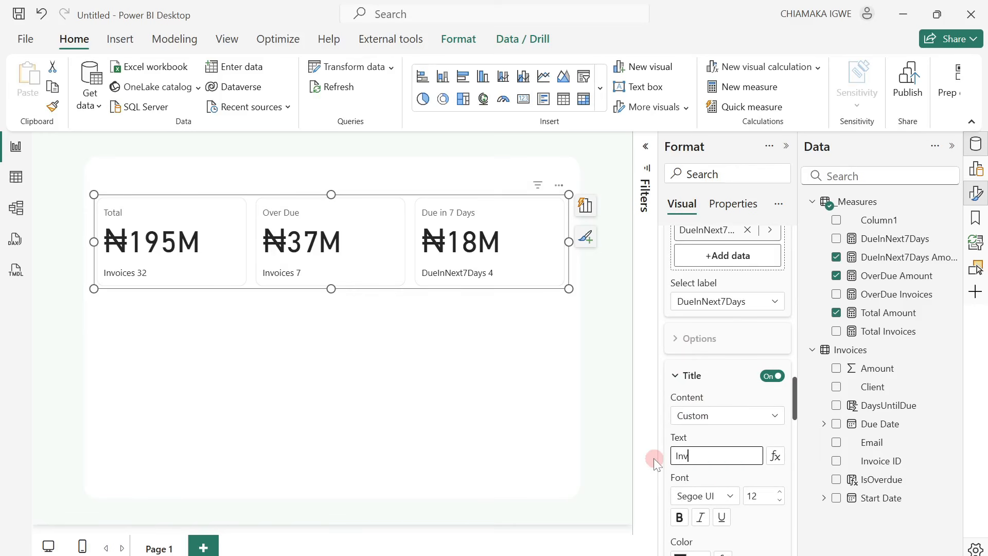
type("oices")
key("Return")
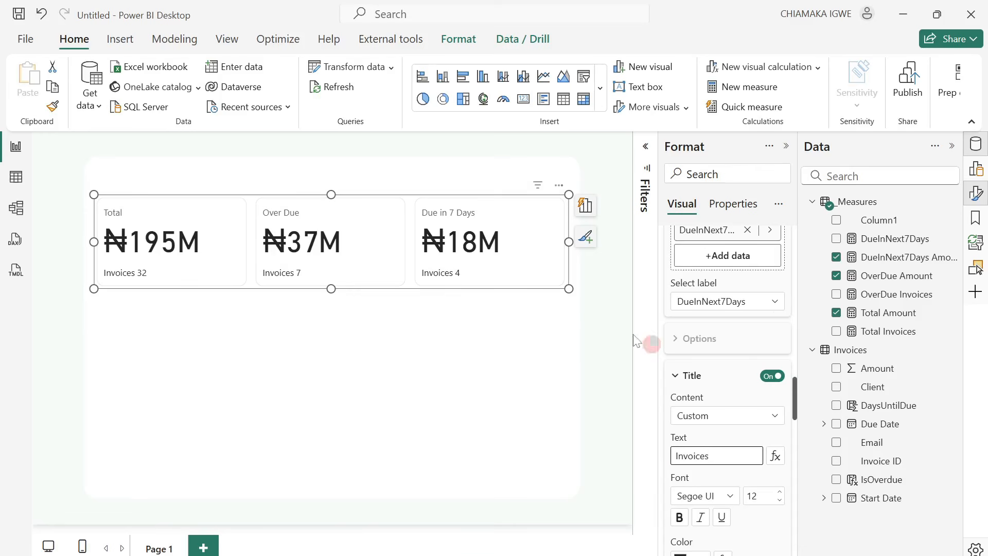
- Set the callout value font size to 30 for all series of the card visual
scroll(786, 387, "up", 5)
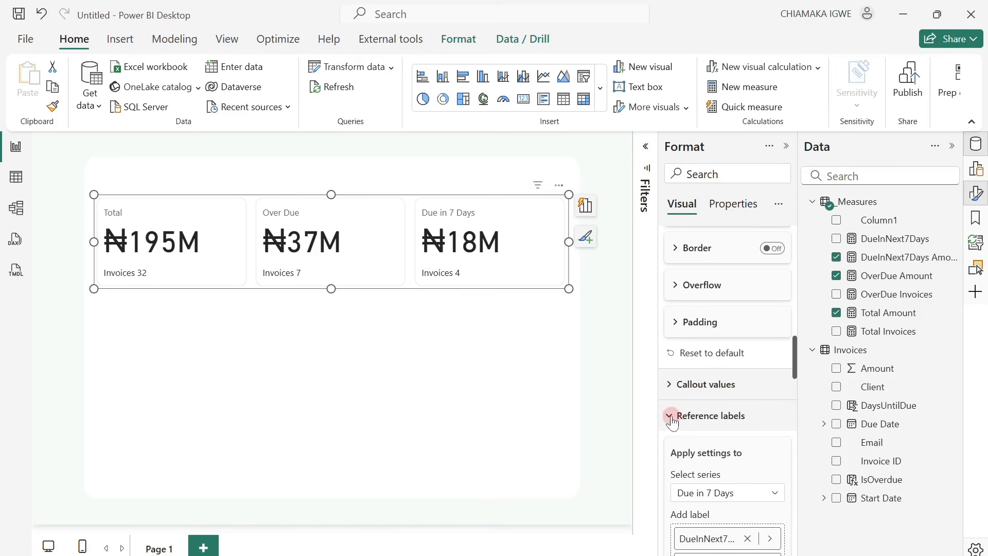
left_click(670, 416)
left_click(669, 384)
scroll(759, 430, "down", 3)
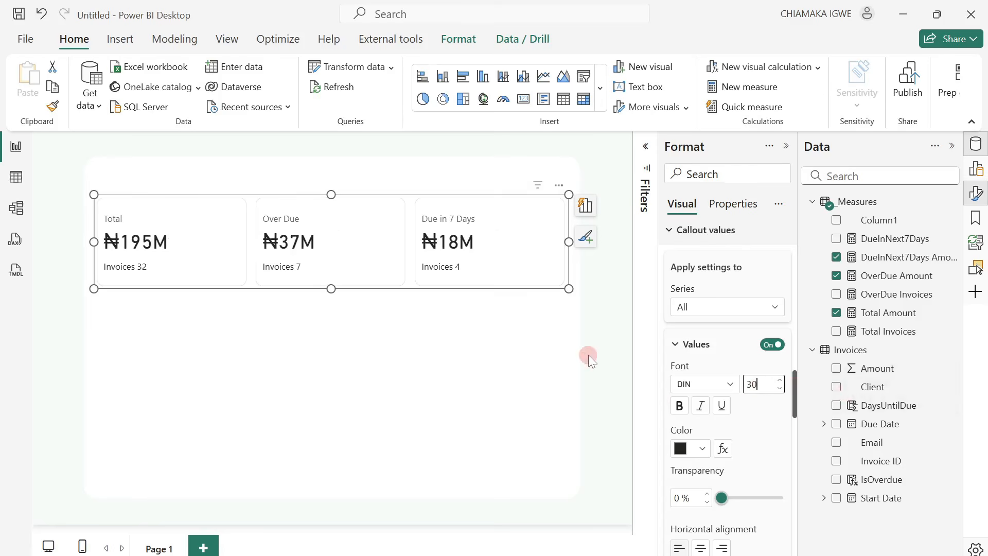
left_click(618, 304)
- Reduce the card visual's height slightly from its lower edge
left_click(474, 279)
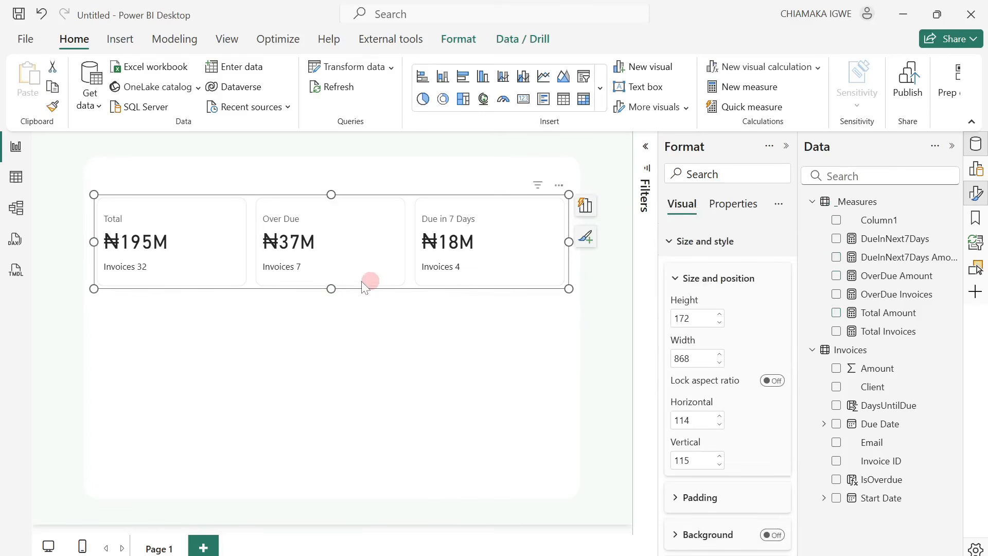
left_click_drag(329, 287, 331, 278)
left_click(391, 347)
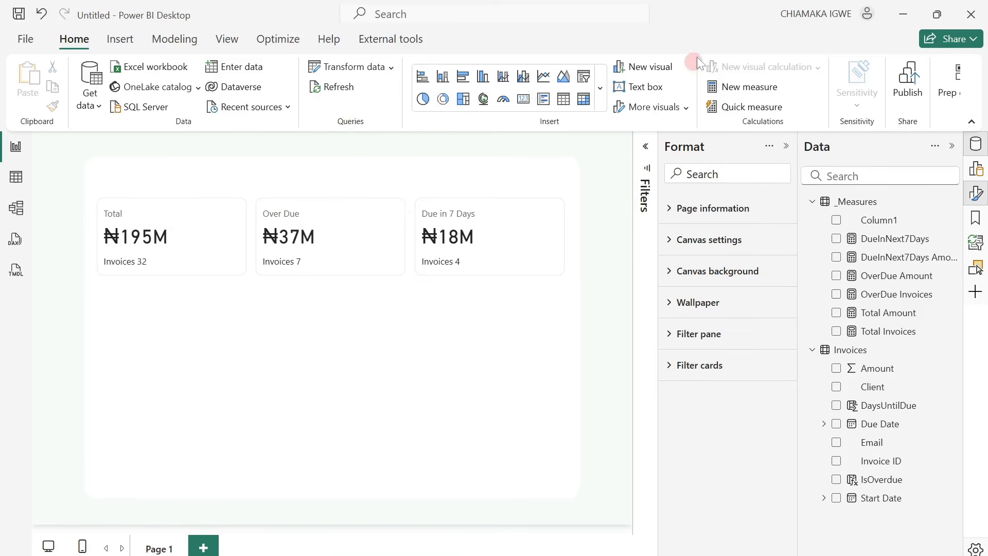
- Insert a text box reading INVOICES and format its text in bold at size 24
left_click(640, 87)
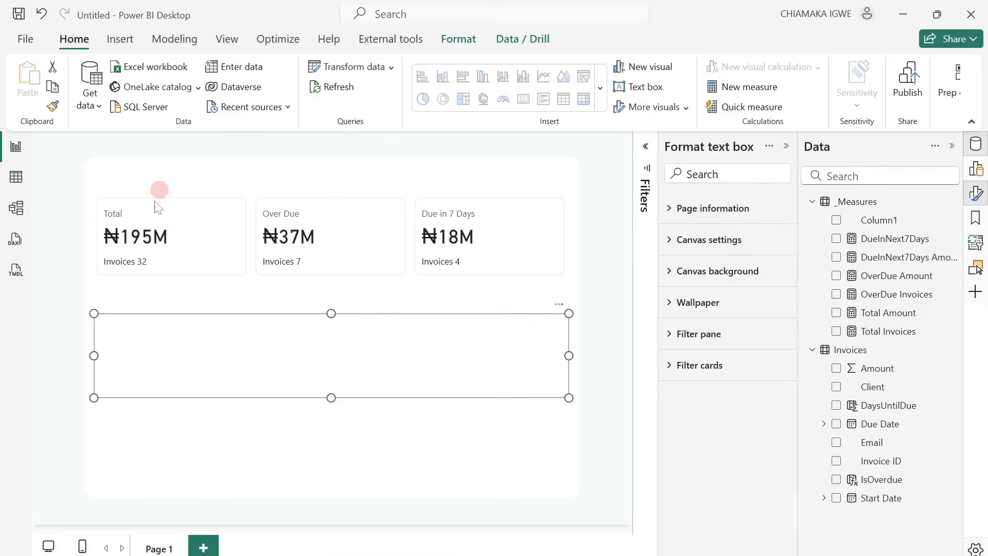
left_click(327, 343)
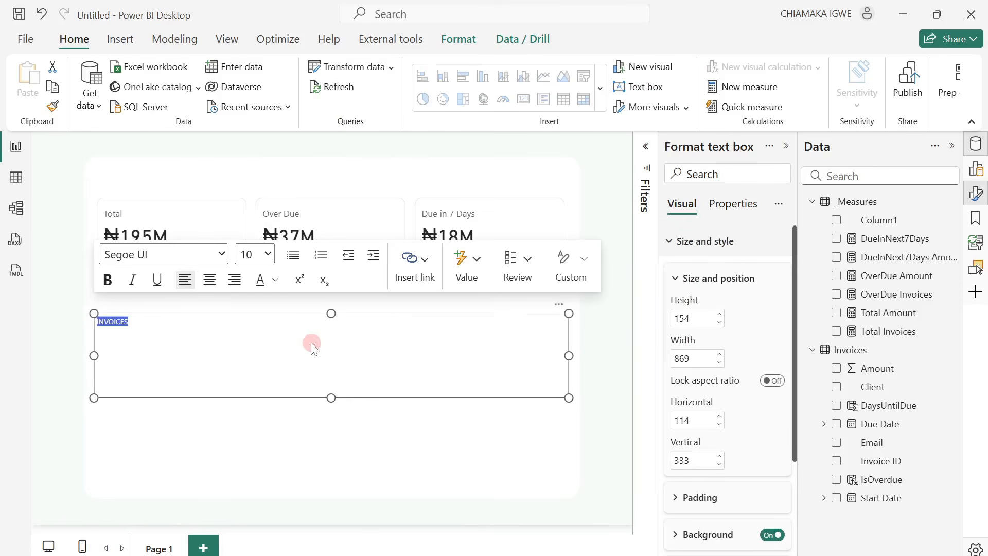
left_click(268, 254)
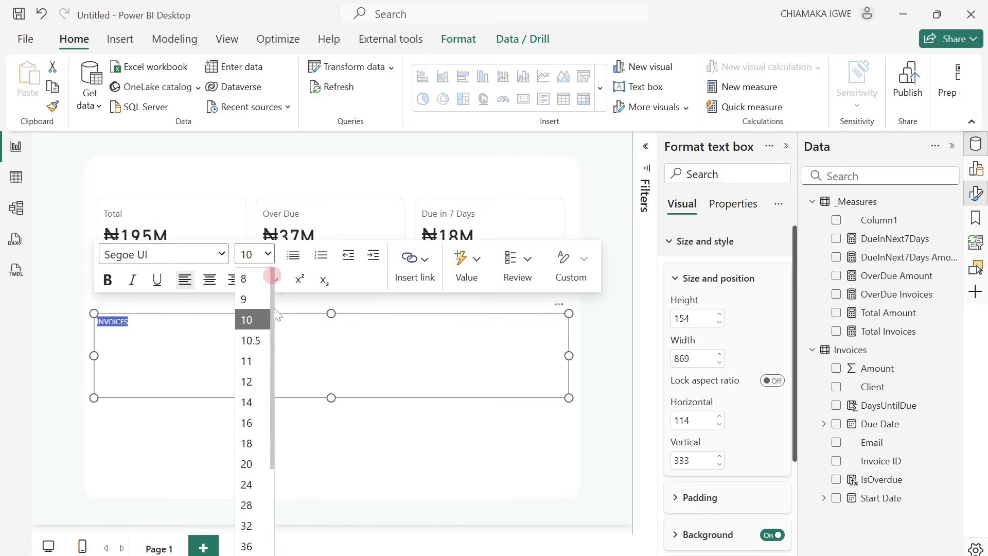
left_click(247, 484)
left_click(108, 280)
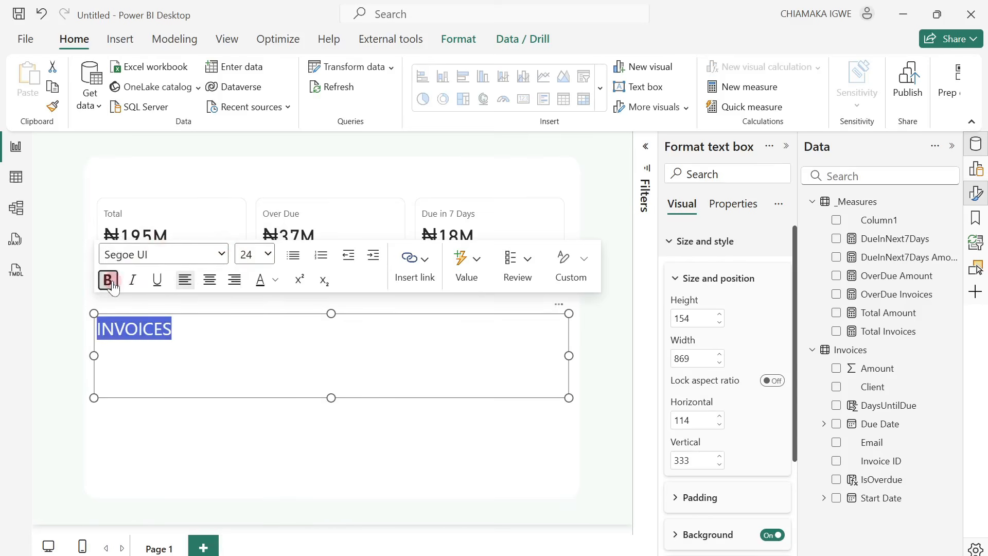
- Shrink the INVOICES text box to about 183 by 57 and place it above the Total card as the page heading
left_click_drag(568, 355, 212, 355)
left_click_drag(153, 397, 160, 352)
left_click_drag(212, 329, 193, 151)
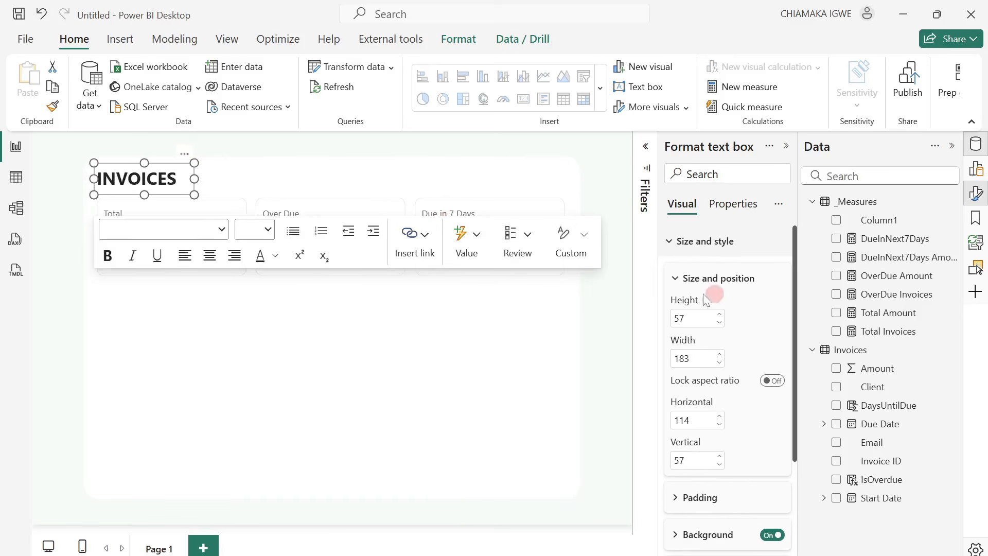
left_click(540, 470)
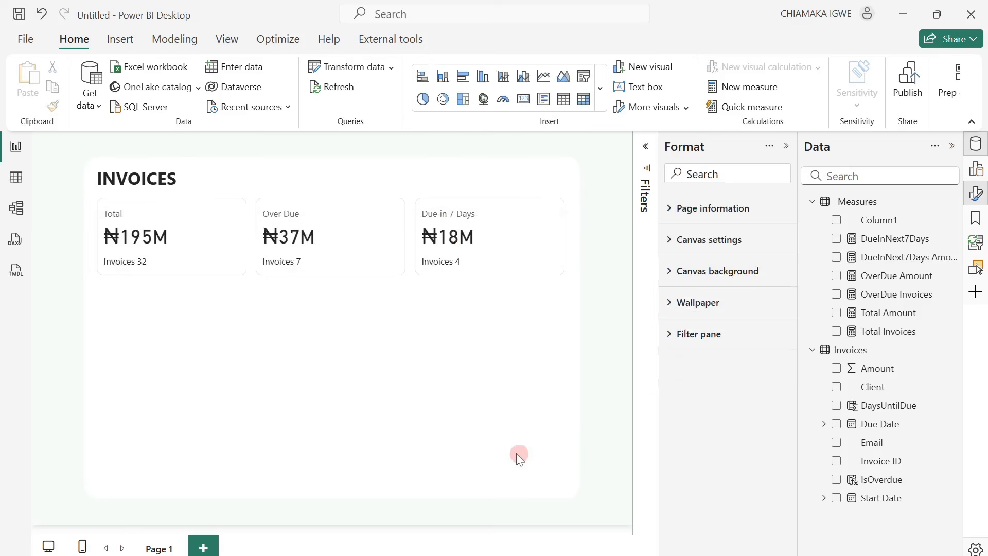
- Insert a slicer on the Invoice ID field and set its style to Dropdown
left_click(584, 76)
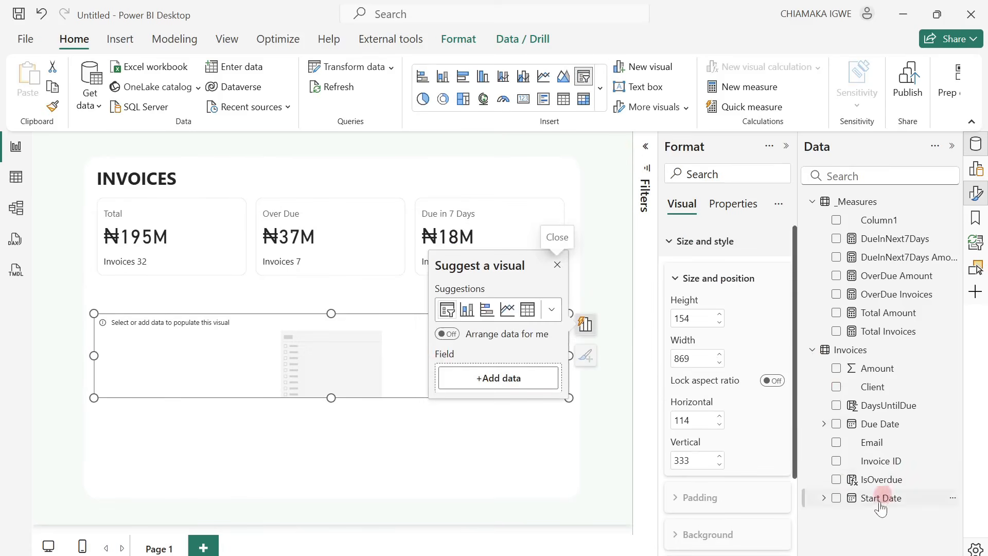
left_click(836, 460)
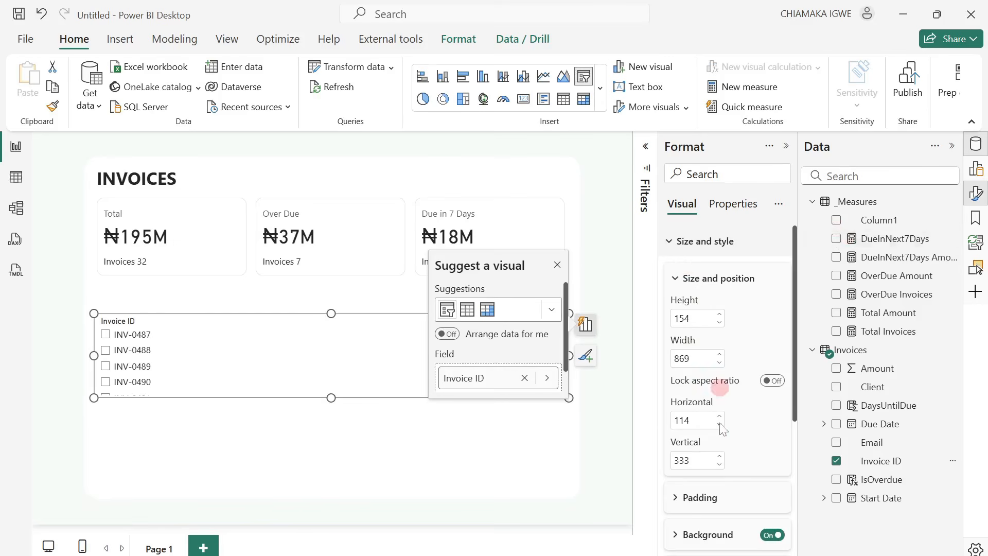
scroll(722, 429, "down", 4)
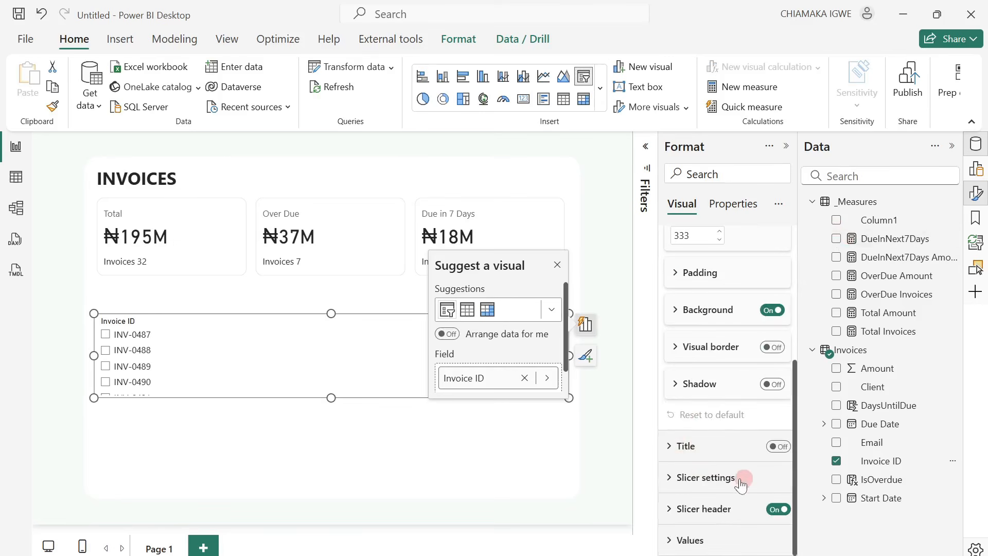
left_click(740, 481)
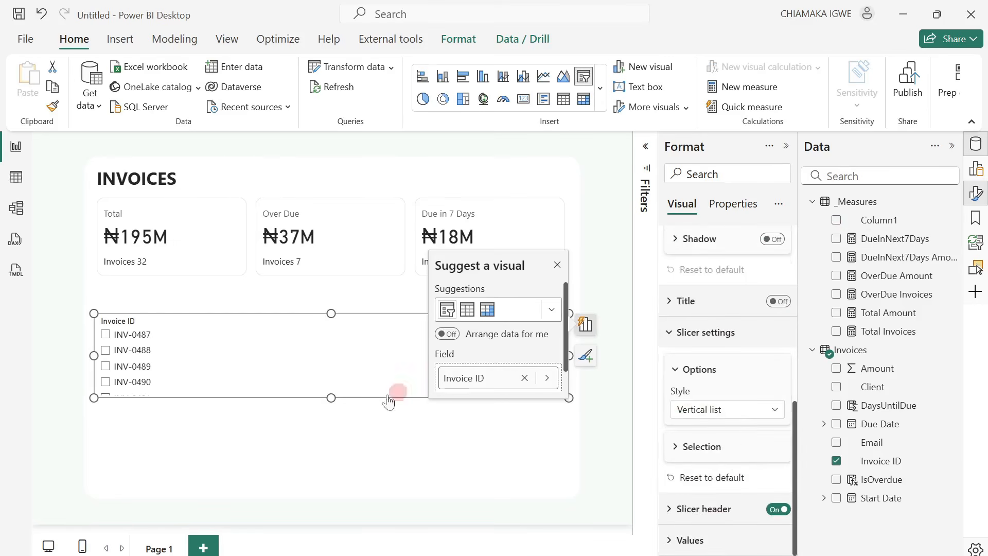
left_click(766, 412)
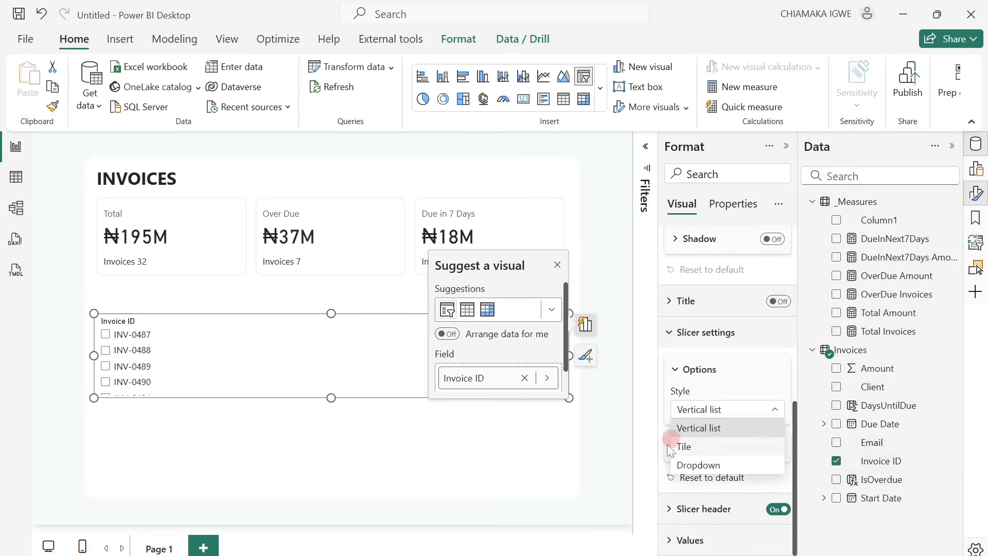
left_click(725, 466)
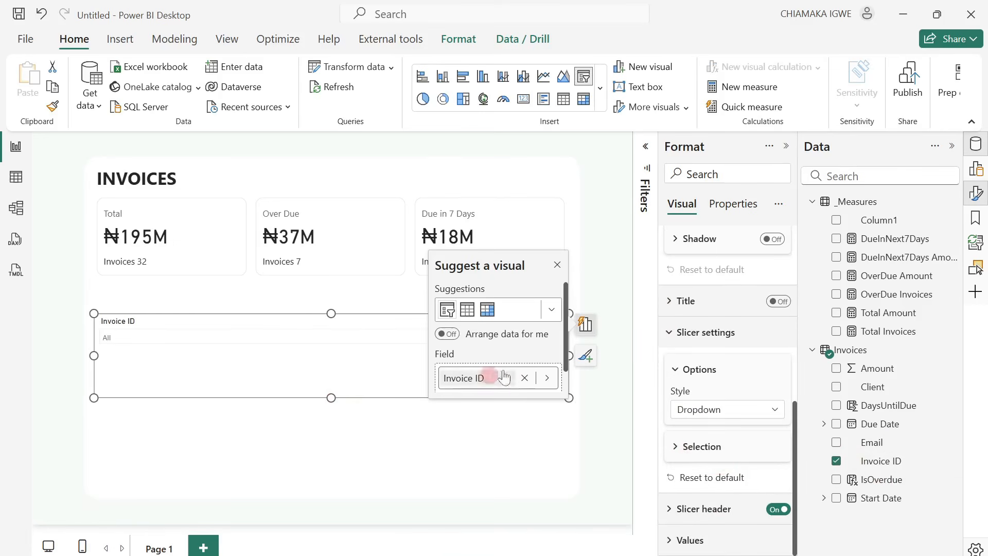
- Shrink the Invoice ID slicer to about 180 by 57 and place it above the Due in 7 Days card, level with the heading
left_click(557, 265)
left_click_drag(569, 356, 341, 356)
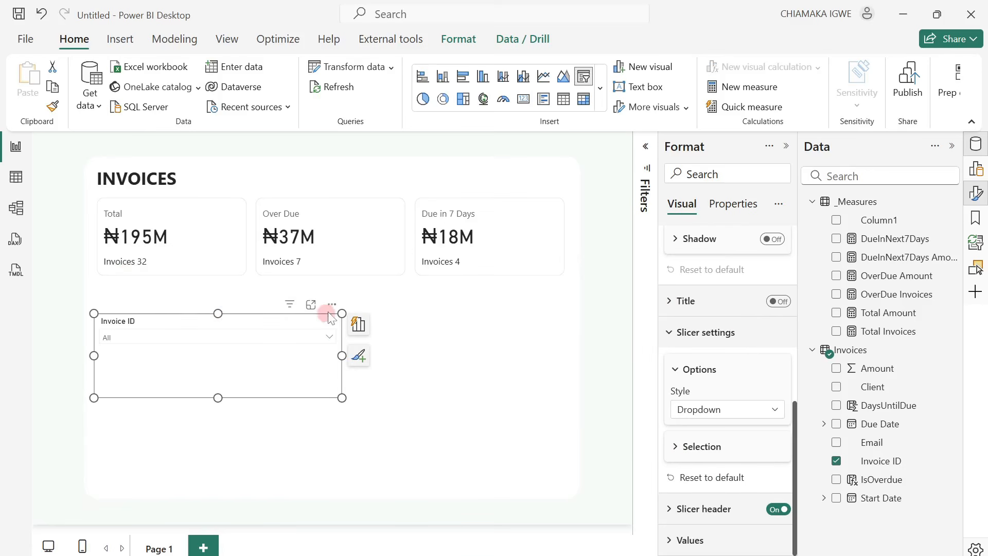
left_click_drag(327, 313, 568, 163)
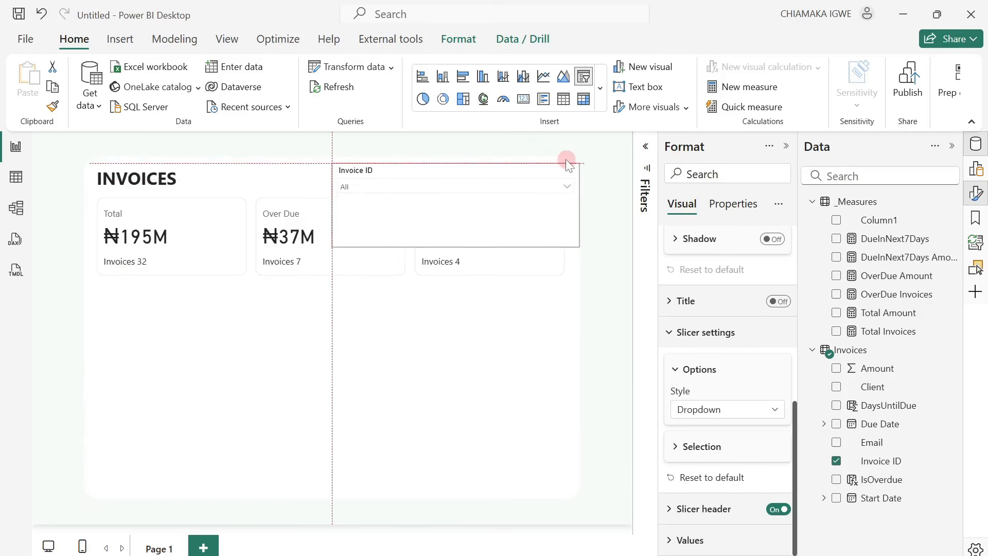
left_click_drag(348, 211, 481, 205)
left_click_drag(529, 247, 530, 195)
left_click_drag(569, 167, 559, 162)
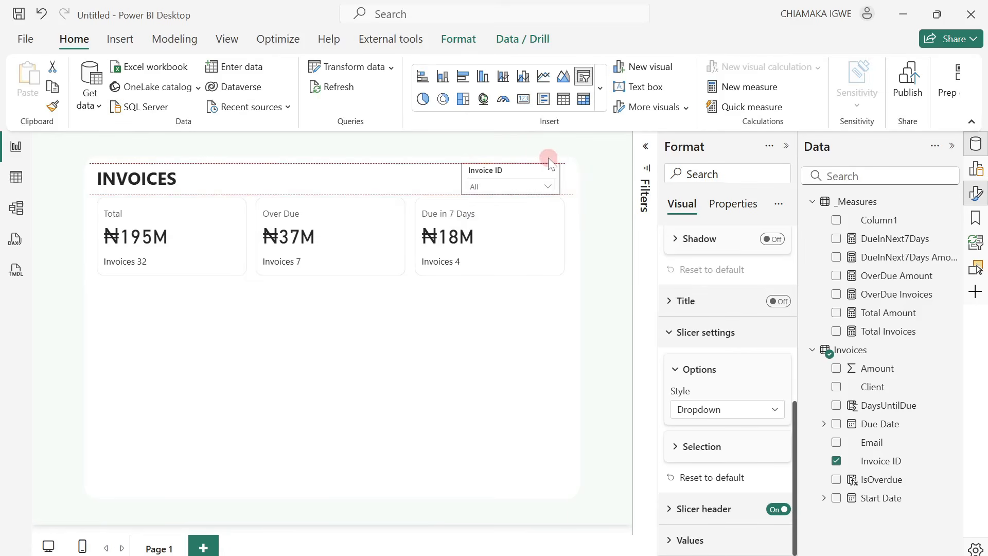
left_click_drag(548, 157, 548, 157)
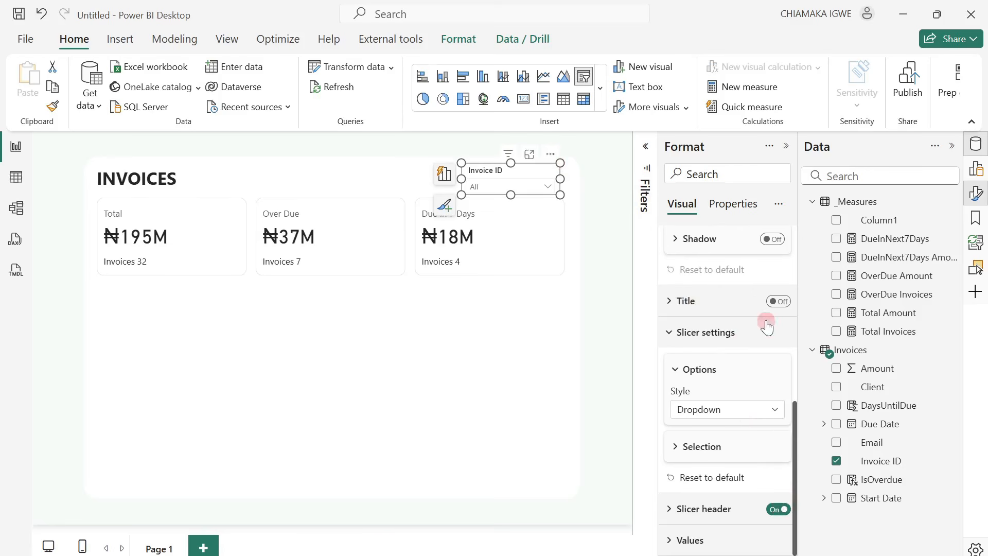
scroll(750, 375, "up", 10)
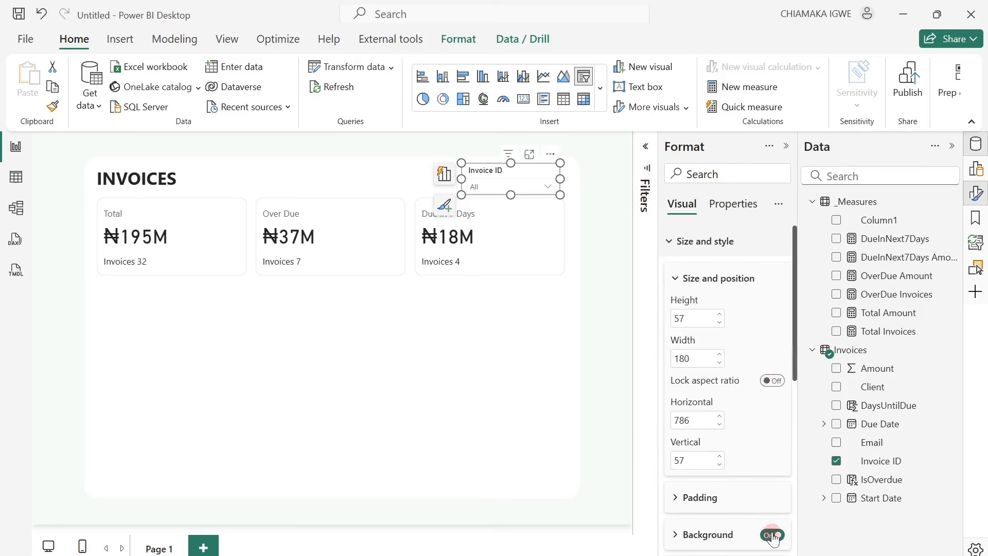
left_click(461, 406)
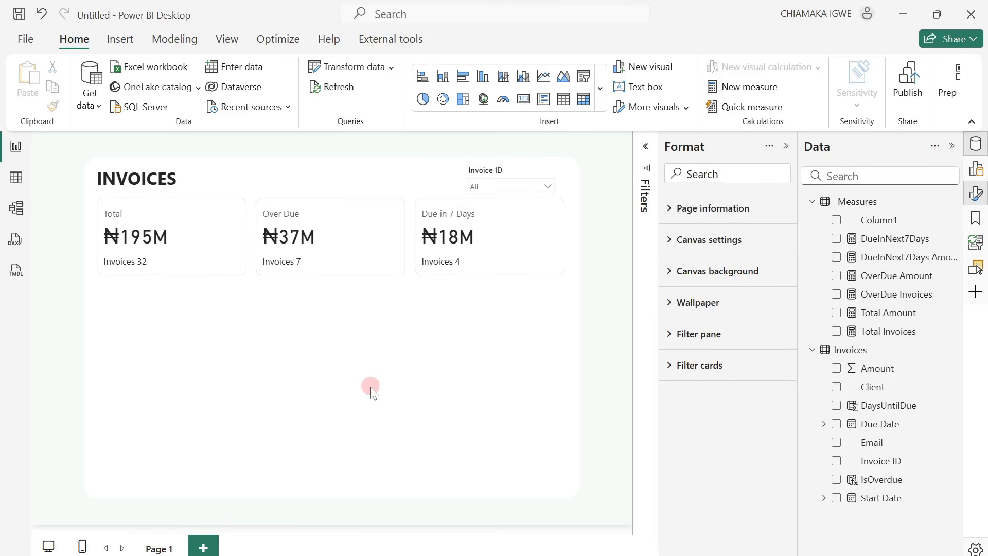
- Insert a table visual and size it to about 868 by 381, filling the area below the cards
left_click(562, 103)
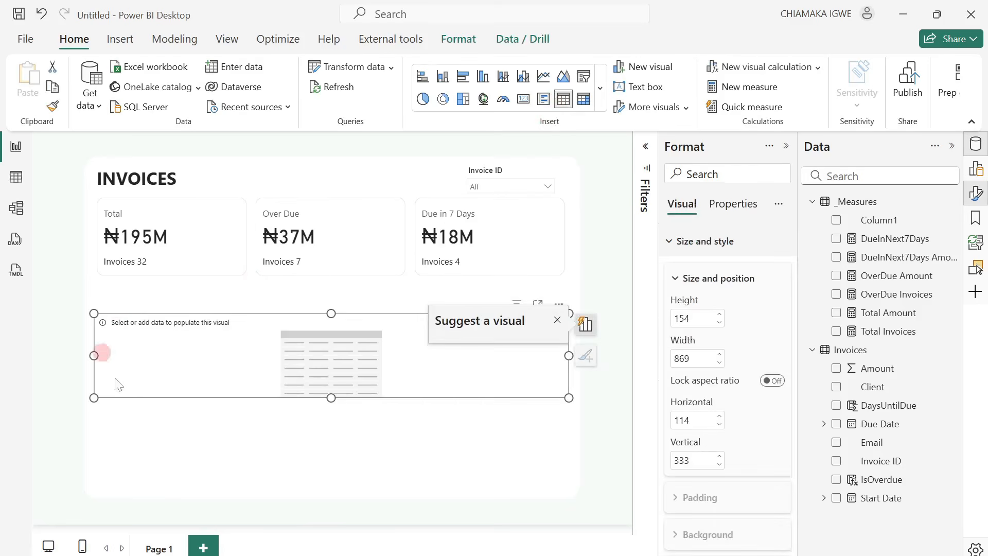
left_click_drag(254, 375, 255, 351)
left_click_drag(330, 370, 363, 497)
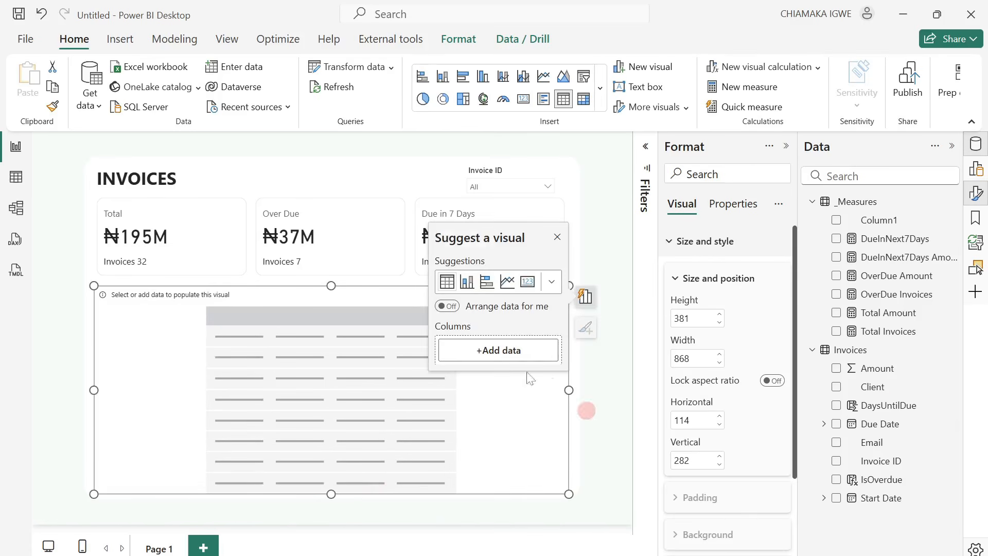
- Add the Invoice ID, Client, Email, Start Date, Due Date, Amount and IsOverdue fields to the table
left_click(836, 462)
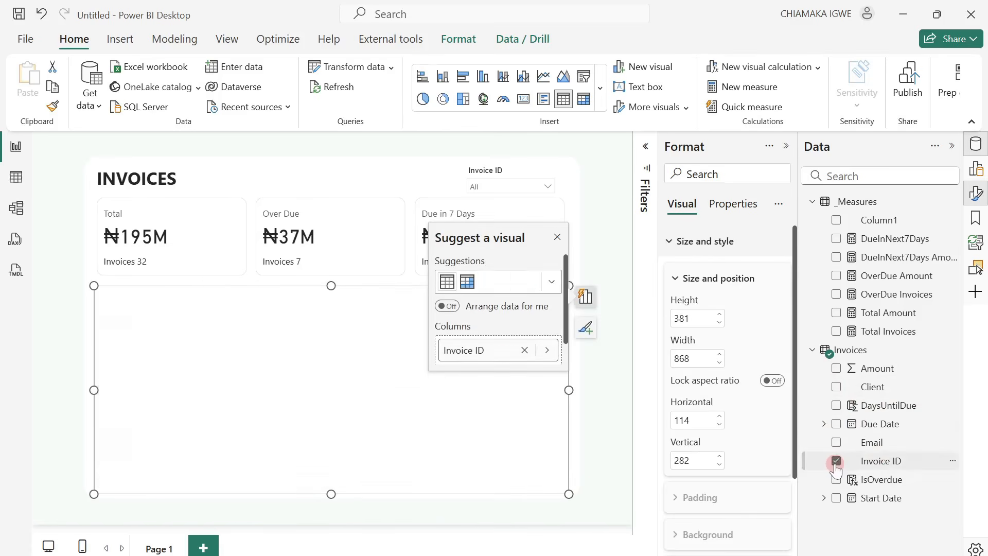
double_click(836, 391)
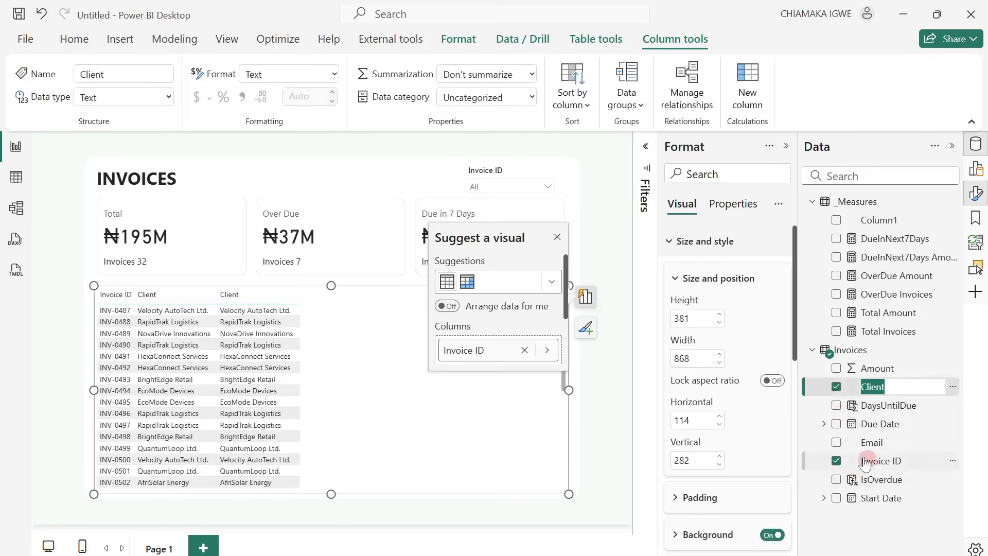
left_click(836, 444)
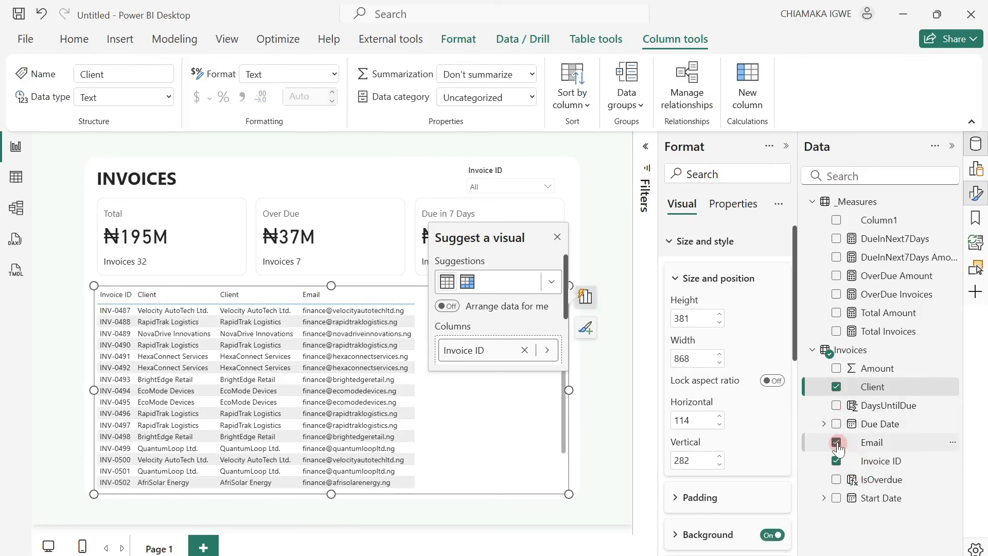
left_click(836, 498)
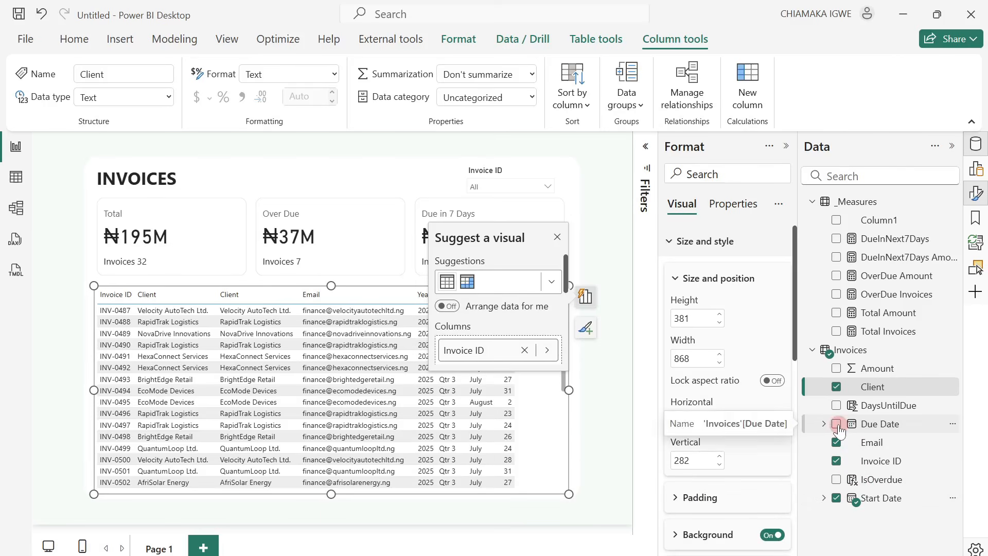
left_click(836, 368)
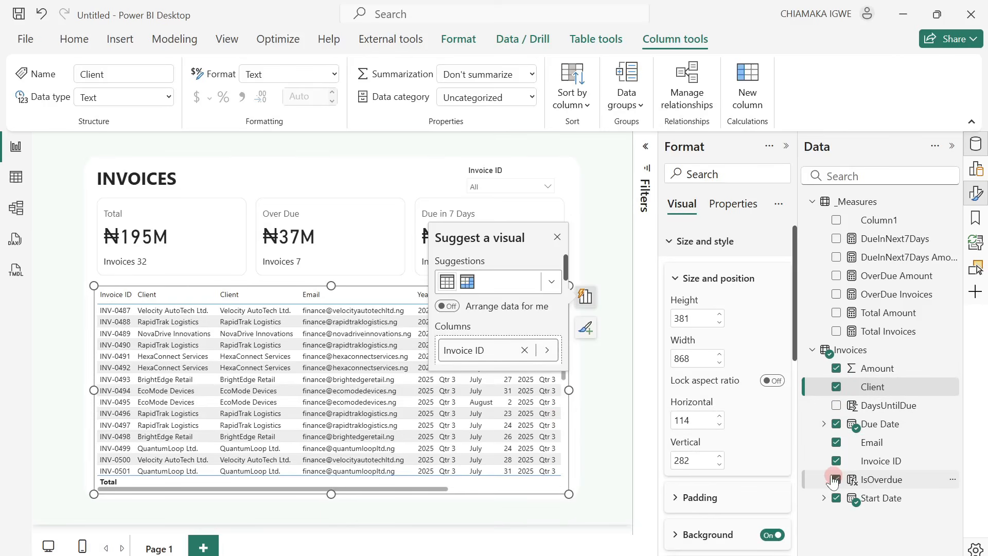
left_click(834, 479)
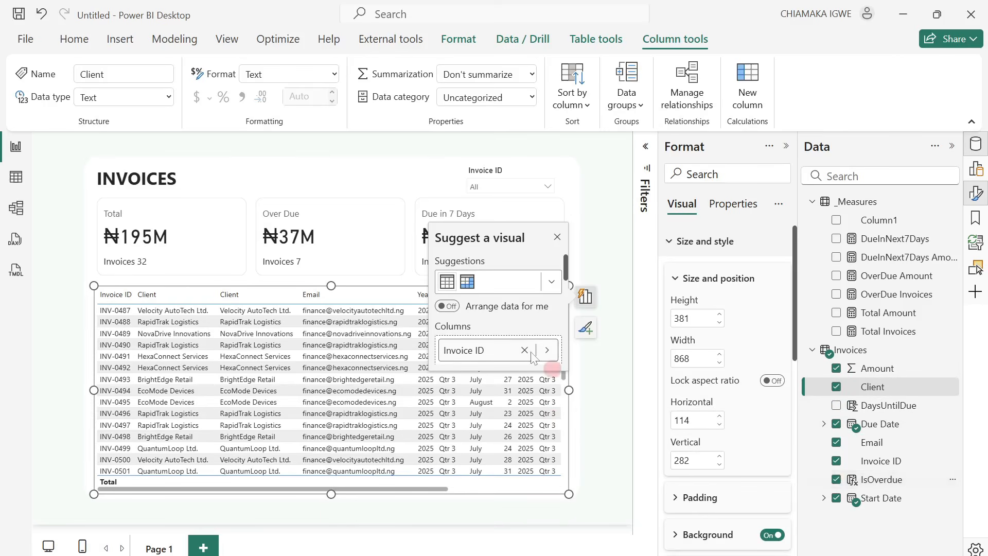
left_click(554, 238)
left_click(685, 442)
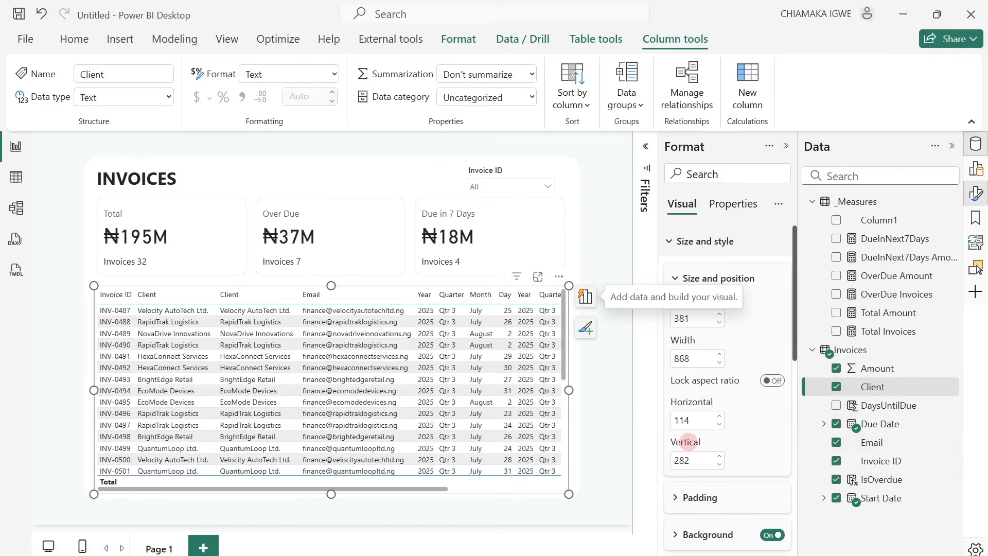
- Switch the table's Start Date column from the date hierarchy to the plain Start Date
left_click(787, 147)
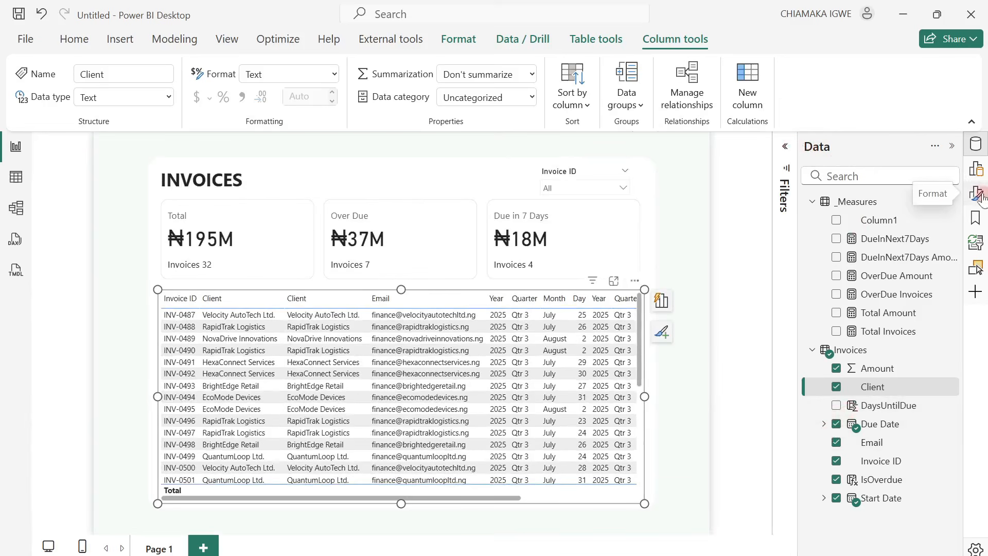
left_click(976, 168)
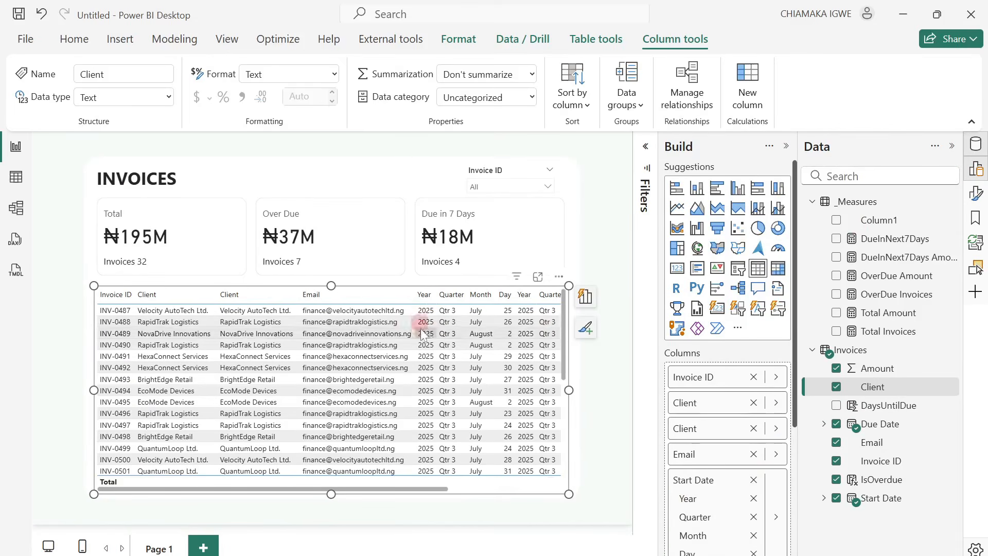
scroll(743, 468, "down", 3)
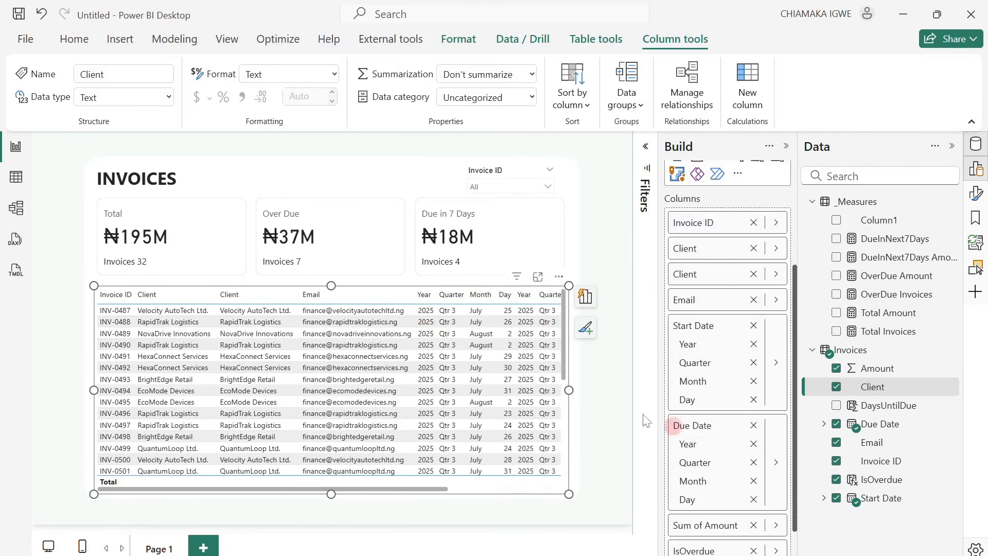
left_click(776, 363)
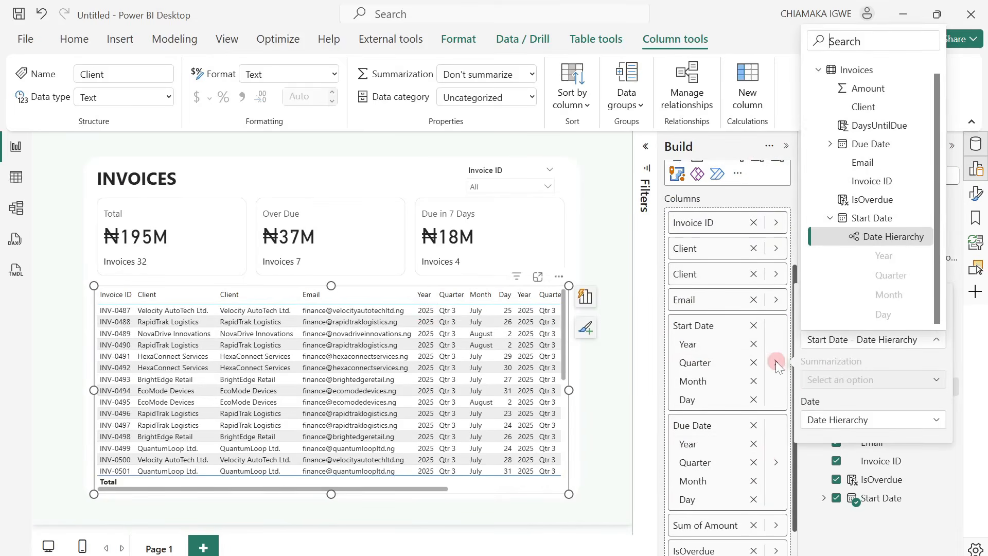
left_click(847, 422)
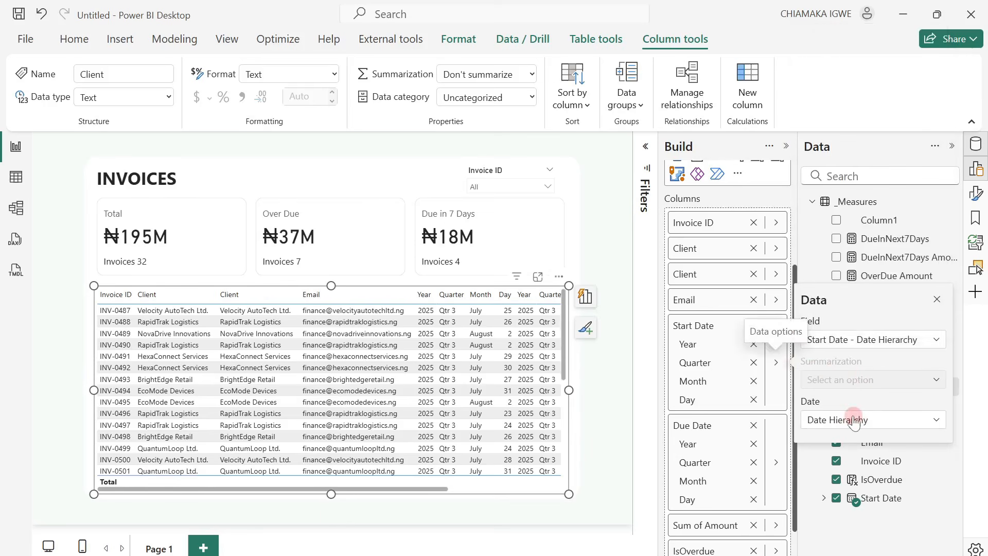
left_click(856, 420)
left_click(830, 443)
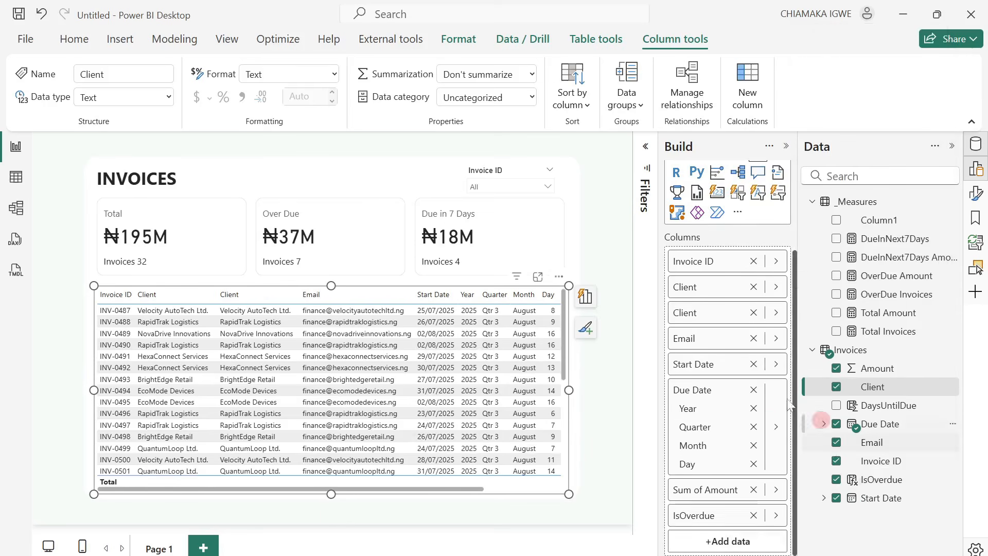
- Switch the table's Due Date column from the date hierarchy to the plain Due Date
left_click(775, 428)
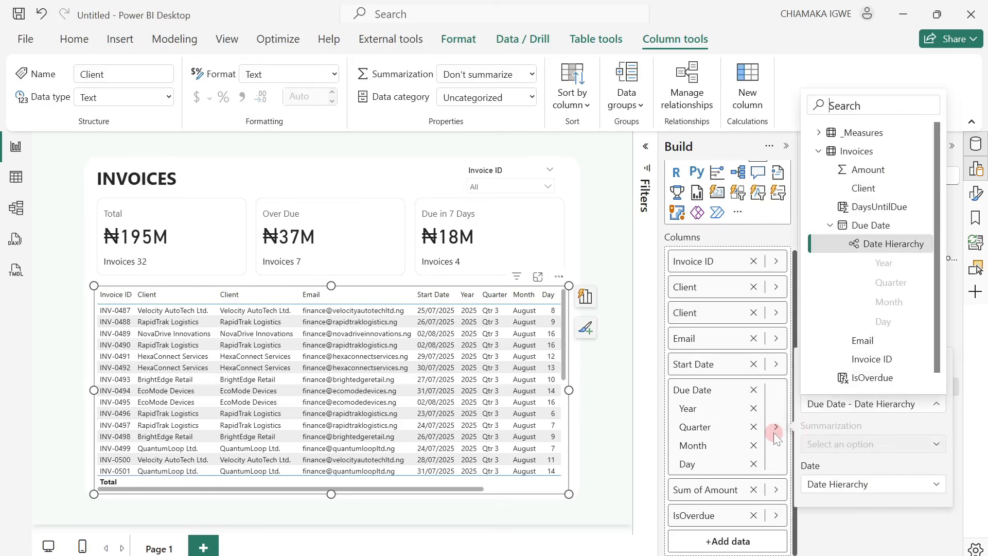
left_click(868, 485)
left_click(867, 486)
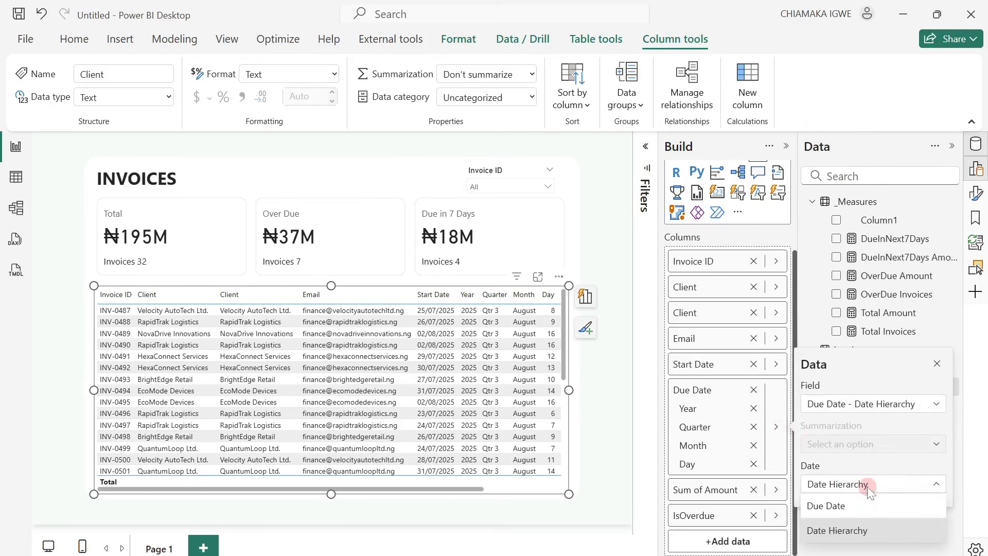
left_click(837, 507)
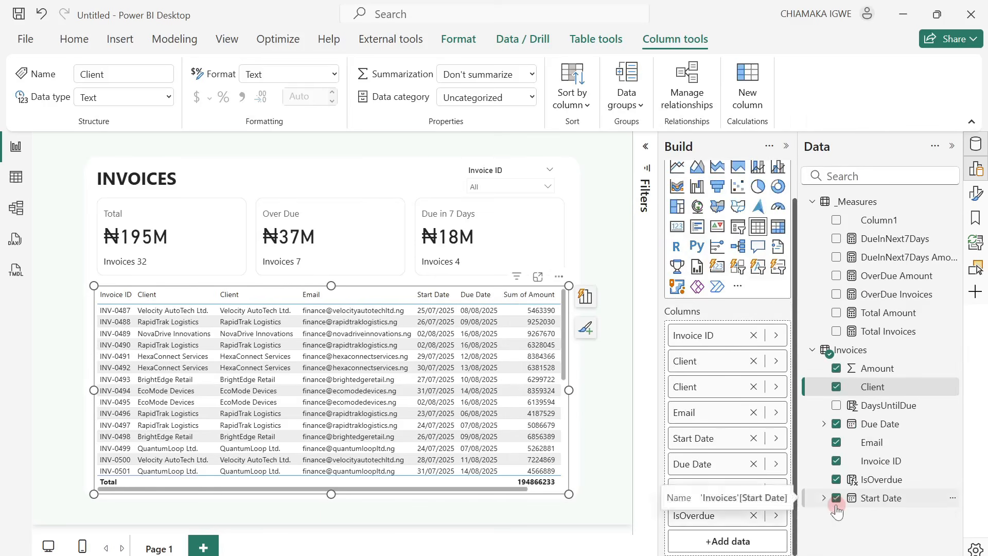
- Shift the table slightly left and widen it to about 939 so the IsOverdue column fits
left_click_drag(567, 397, 559, 398)
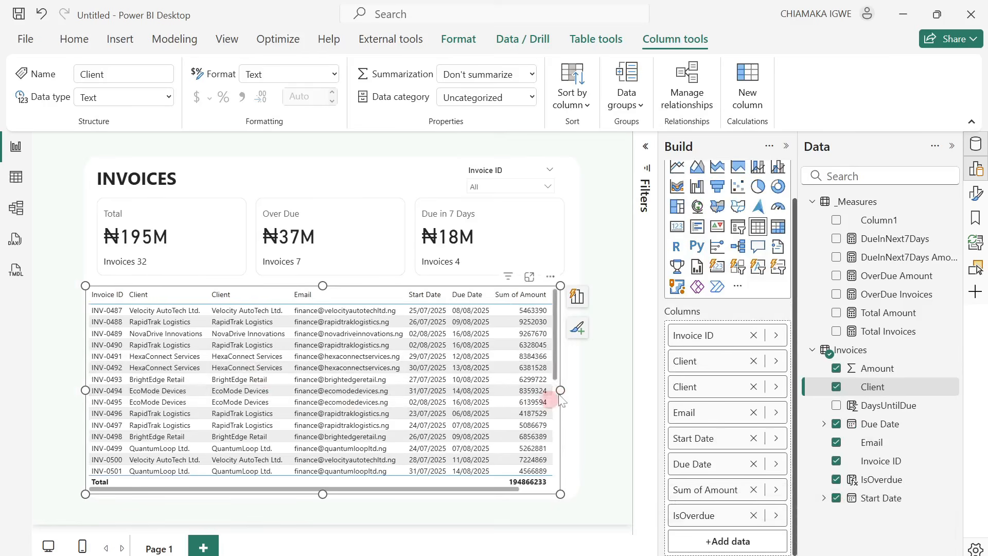
left_click_drag(560, 390, 584, 390)
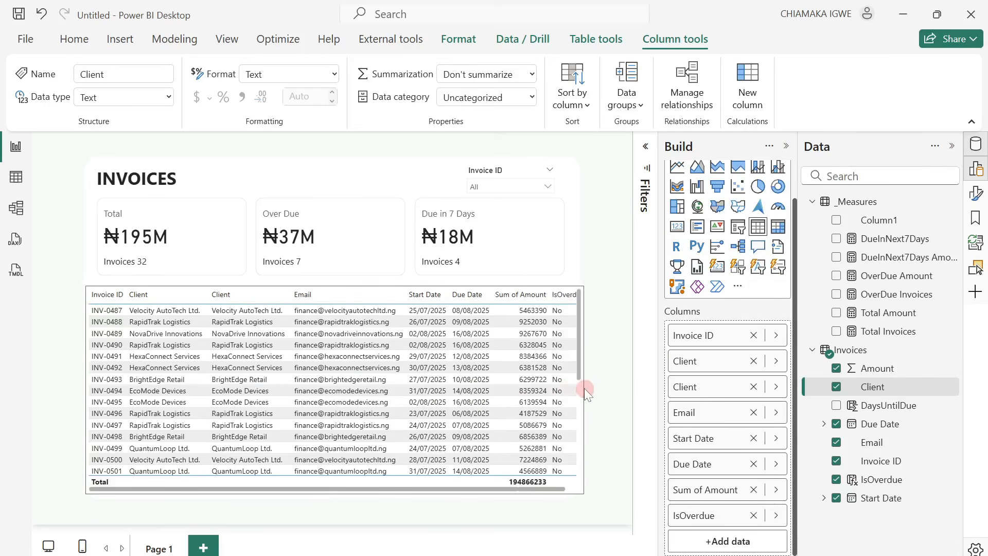
left_click(158, 295)
left_click(563, 294)
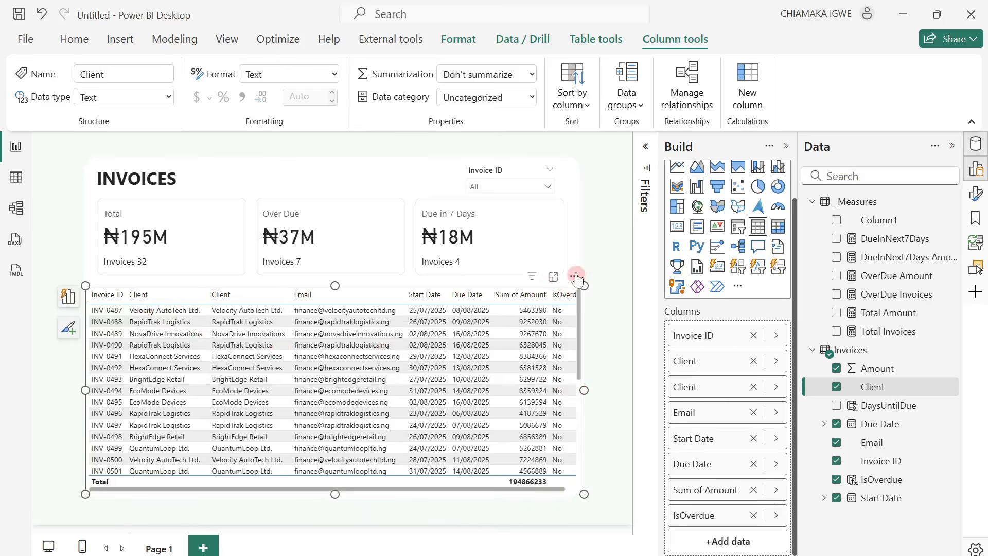
left_click_drag(573, 276, 567, 276)
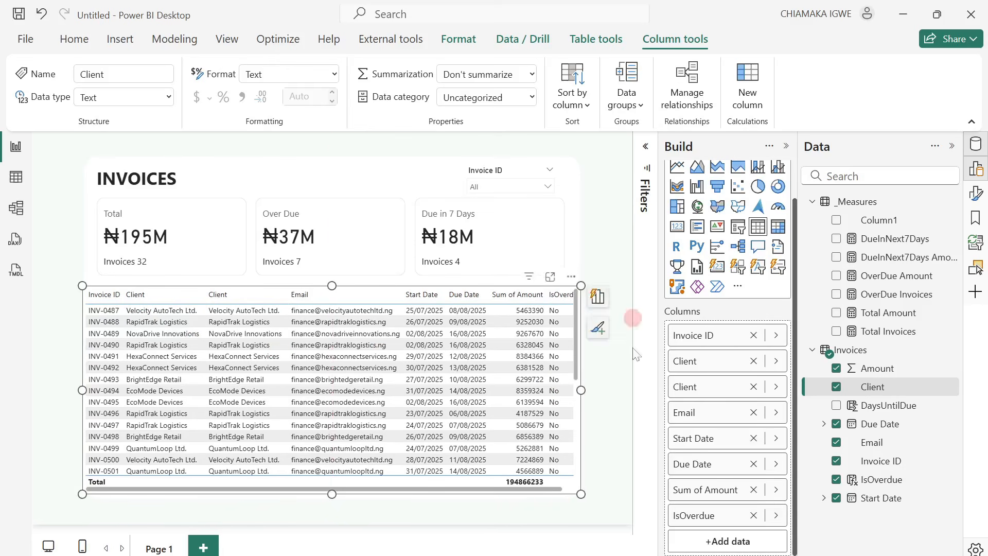
left_click(618, 394)
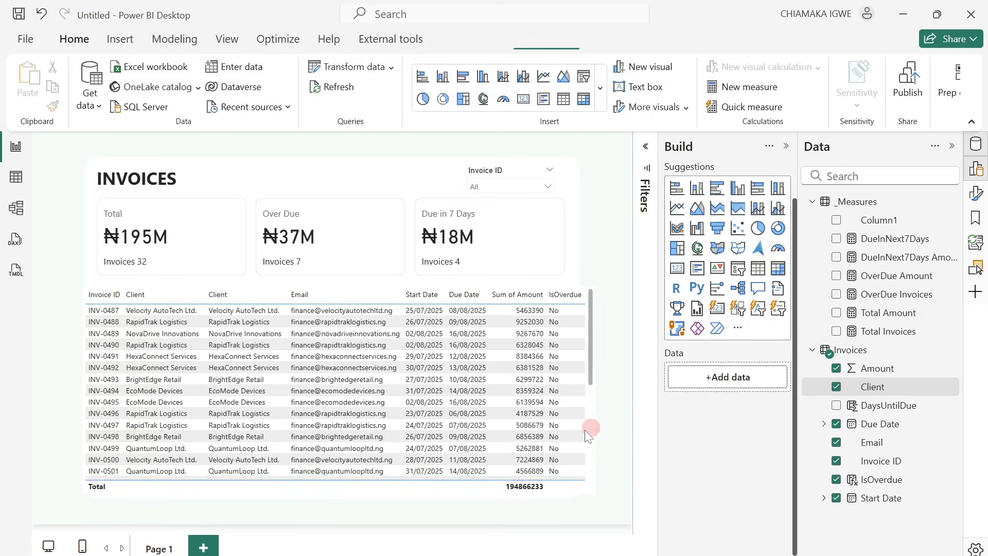
left_click(594, 397)
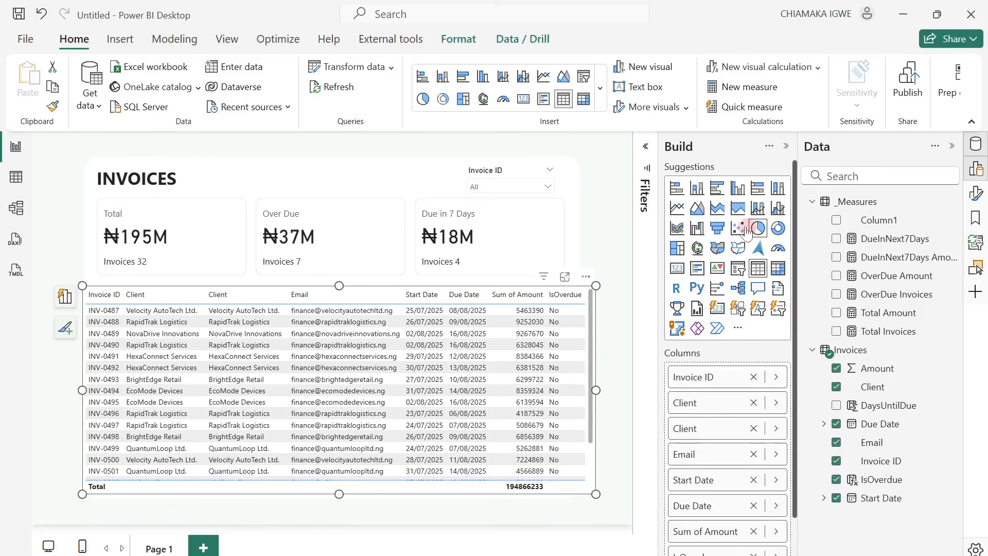
- Turn off the background of the invoice table
left_click(976, 167)
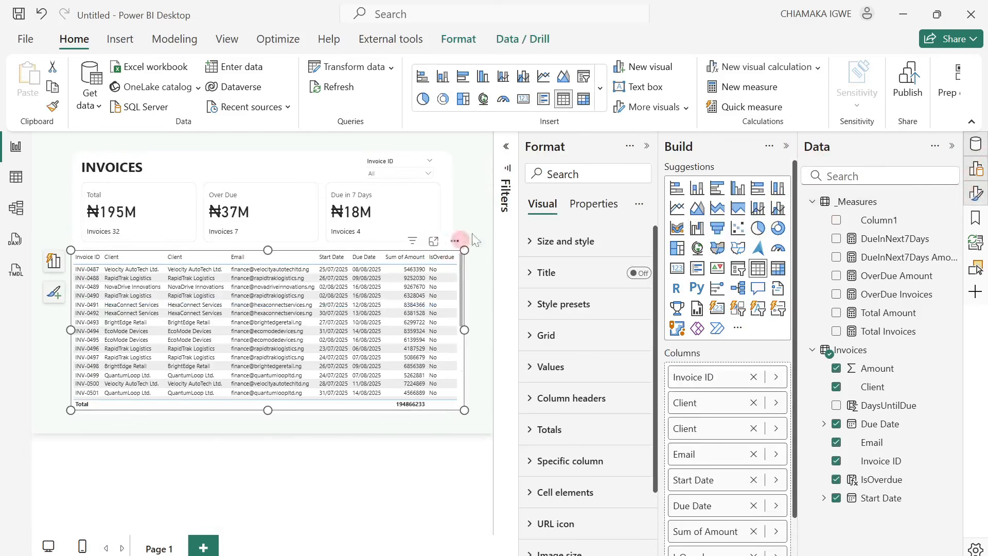
left_click(786, 148)
left_click(683, 244)
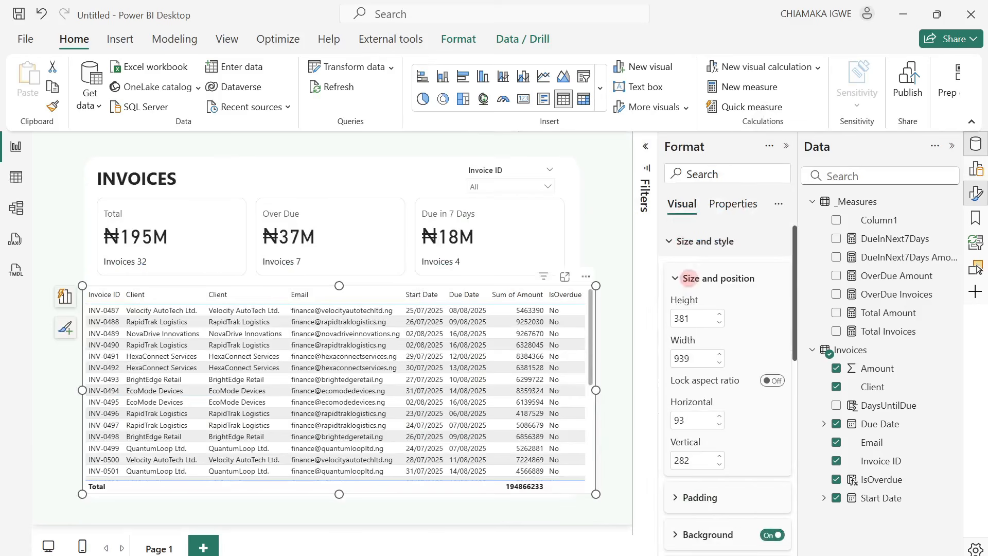
left_click(771, 535)
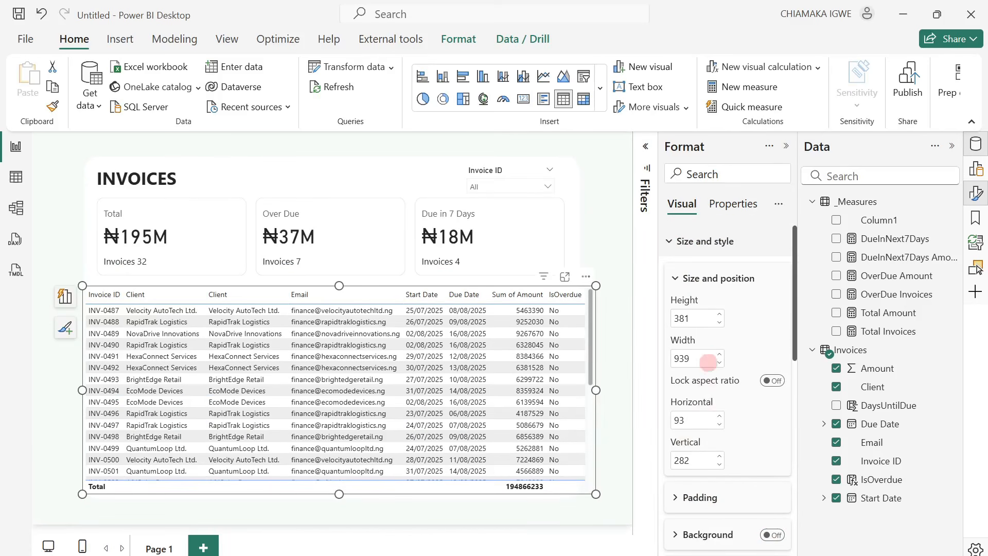
- Apply the Minimal style preset to the invoice table
scroll(710, 371, "down", 4)
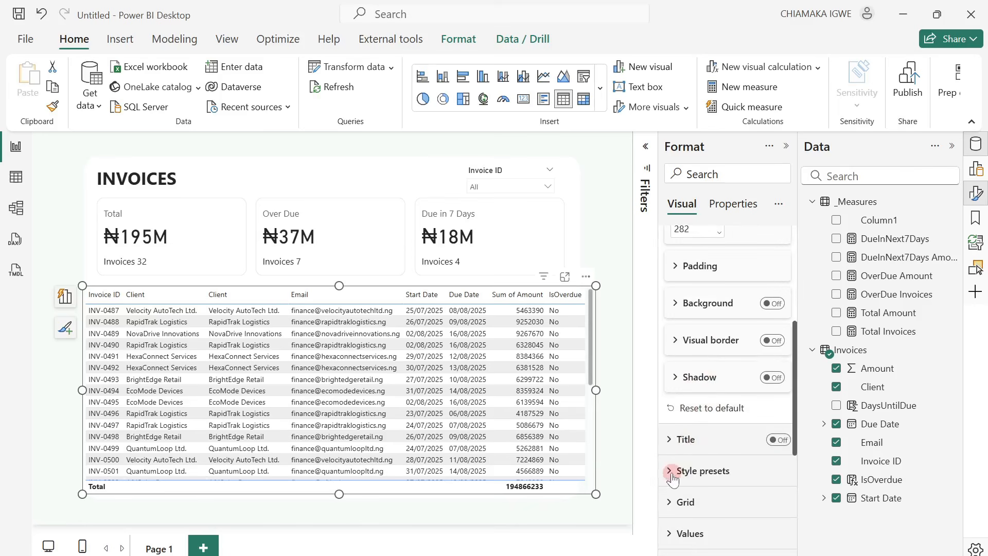
left_click(671, 470)
left_click(718, 291)
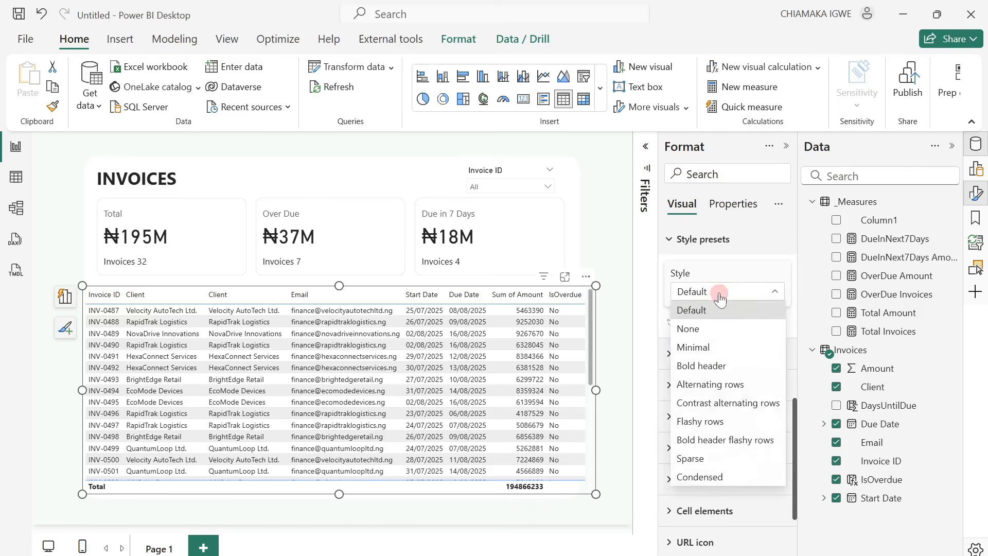
left_click(715, 347)
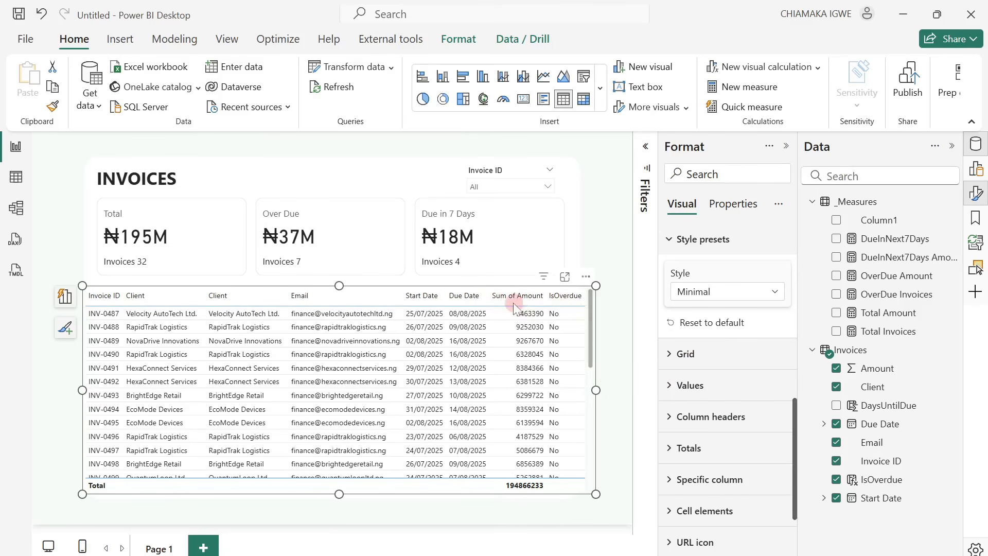
- Set the table's Amount column to Don't summarize and narrow the table slightly from its right edge
left_click(975, 169)
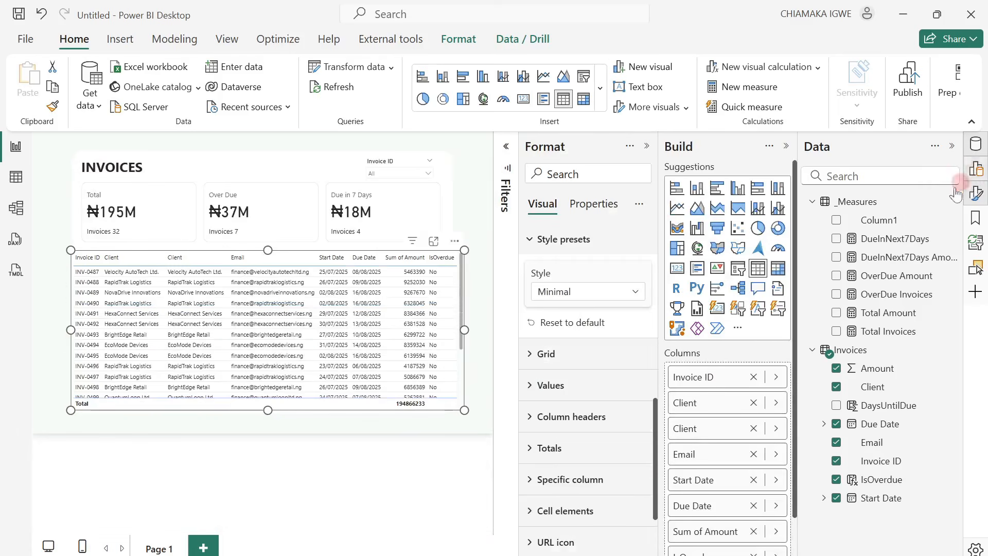
scroll(741, 524, "down", 1)
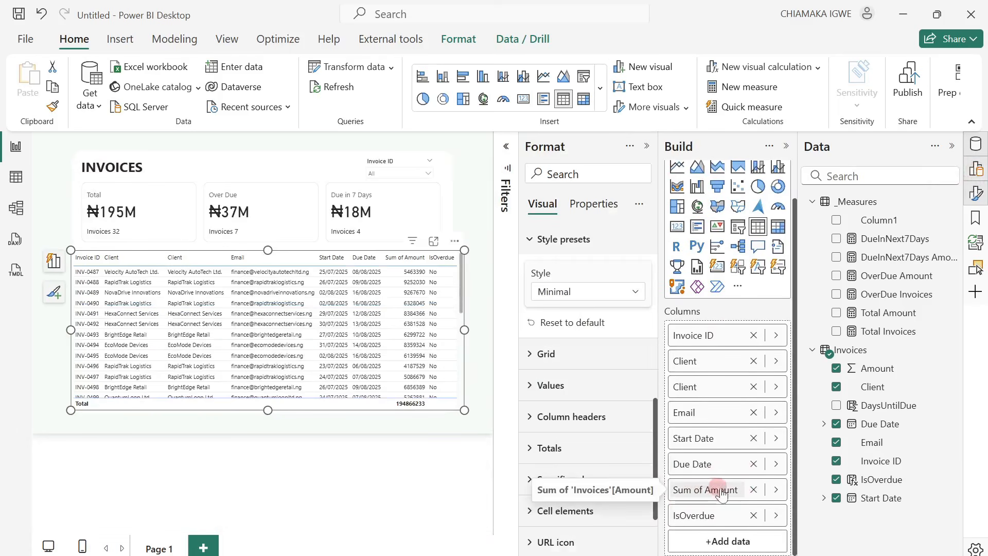
left_click(778, 490)
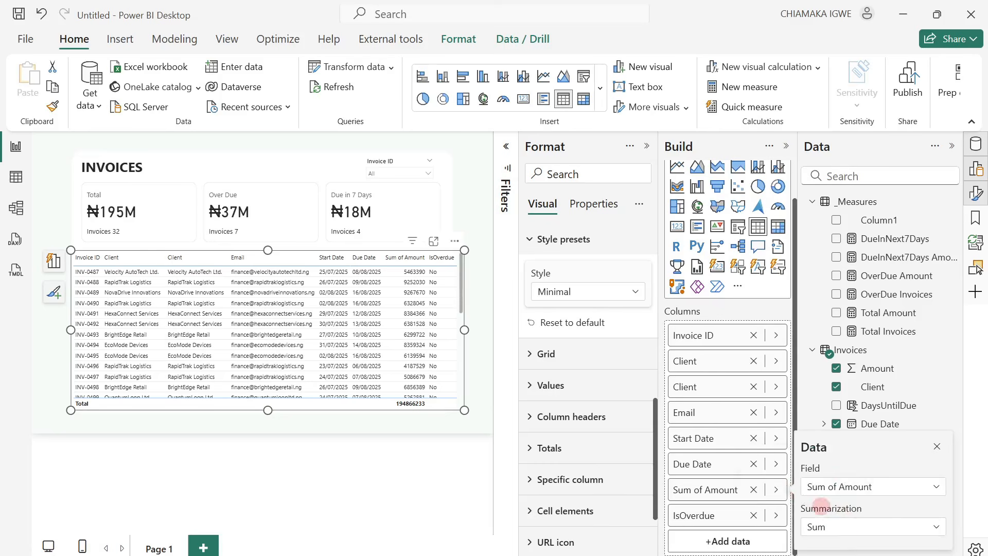
left_click(863, 537)
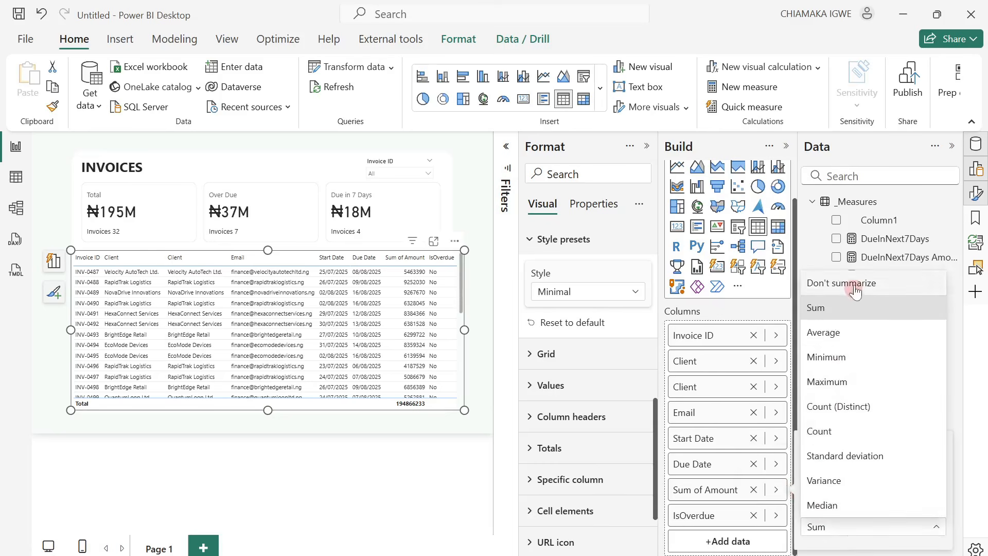
left_click(836, 282)
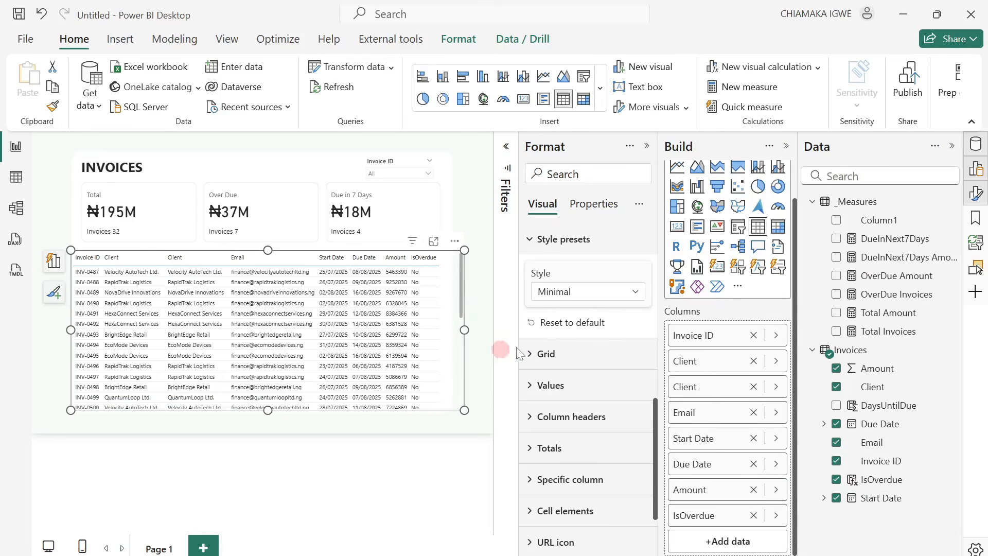
left_click(648, 148)
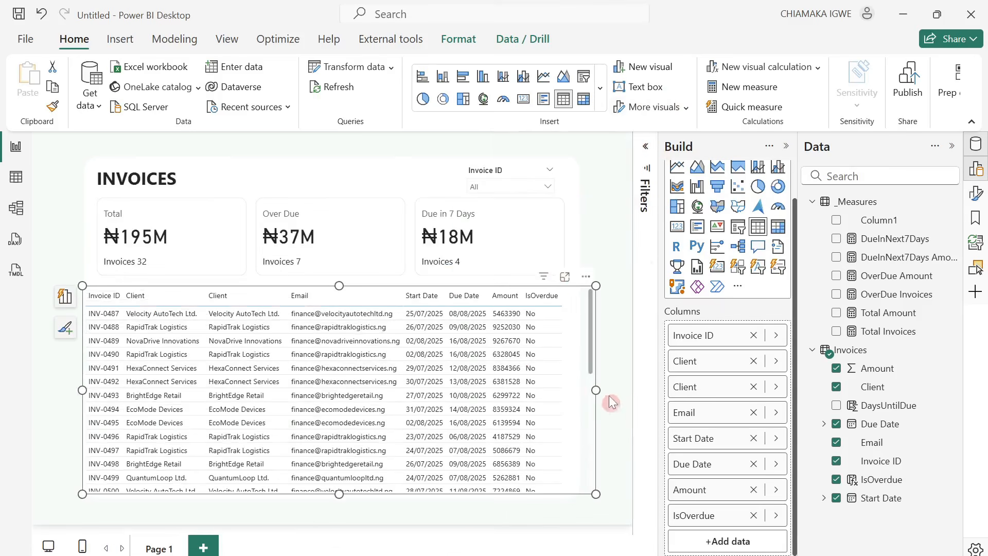
left_click_drag(595, 390, 582, 400)
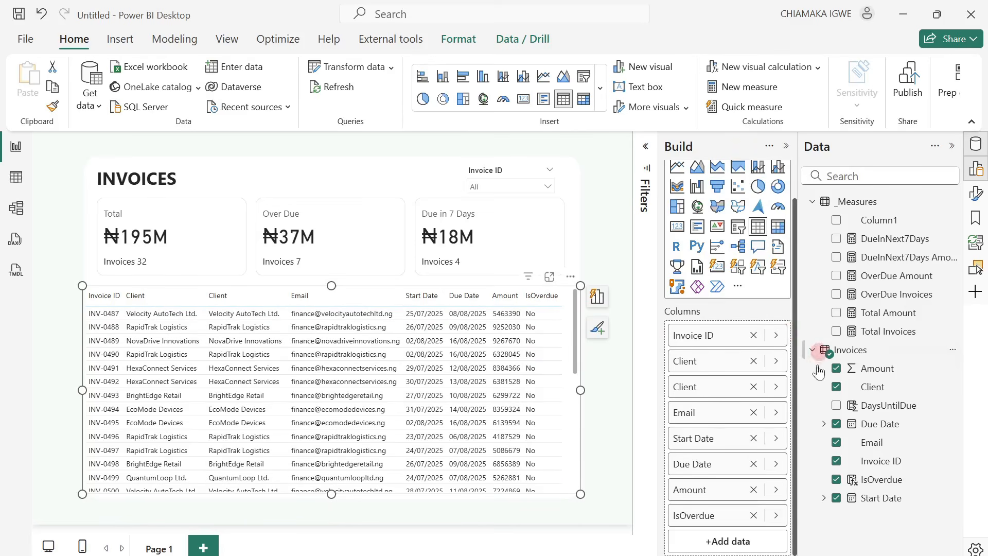
- Center-align the values of the IsOverdue column in the invoice table using its specific column settings
left_click(976, 194)
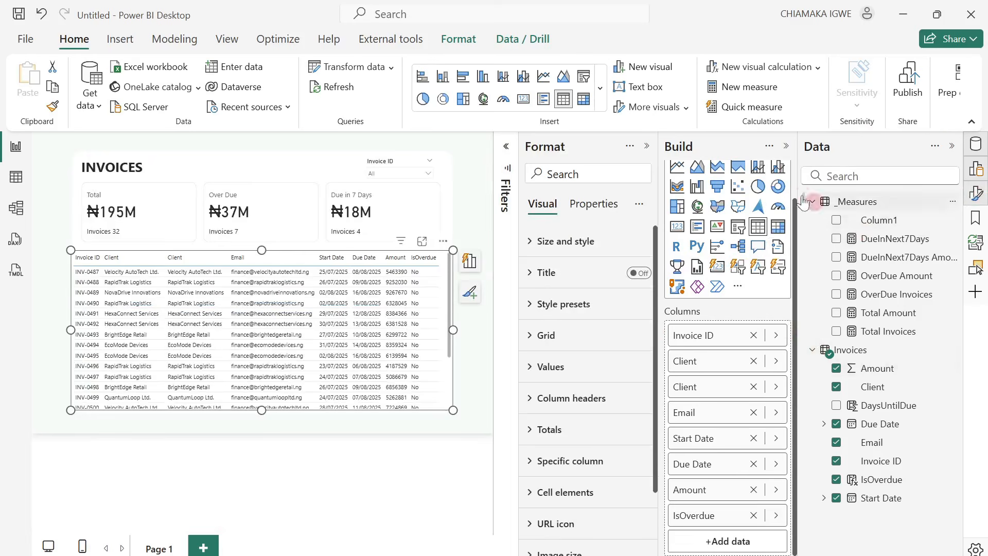
left_click(951, 150)
scroll(697, 425, "down", 2)
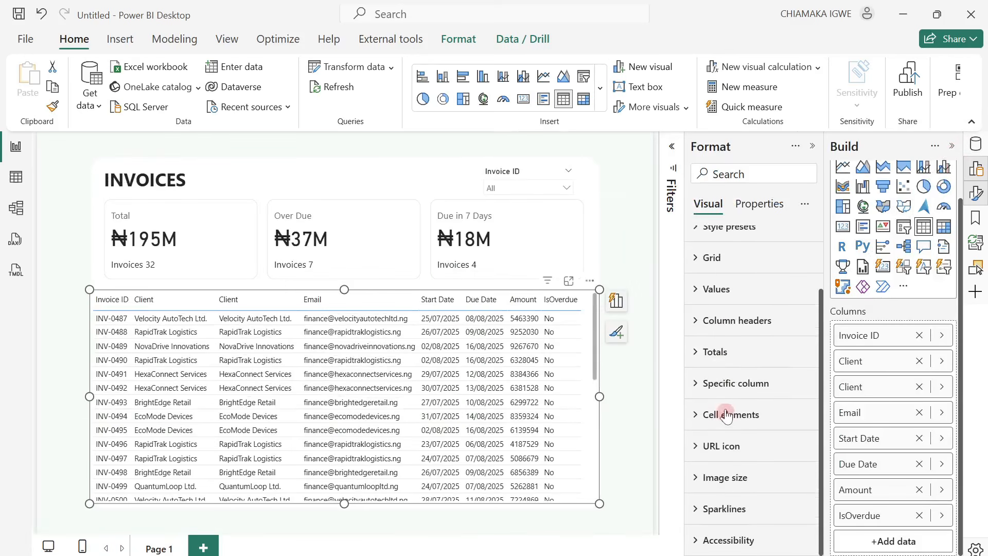
left_click(699, 414)
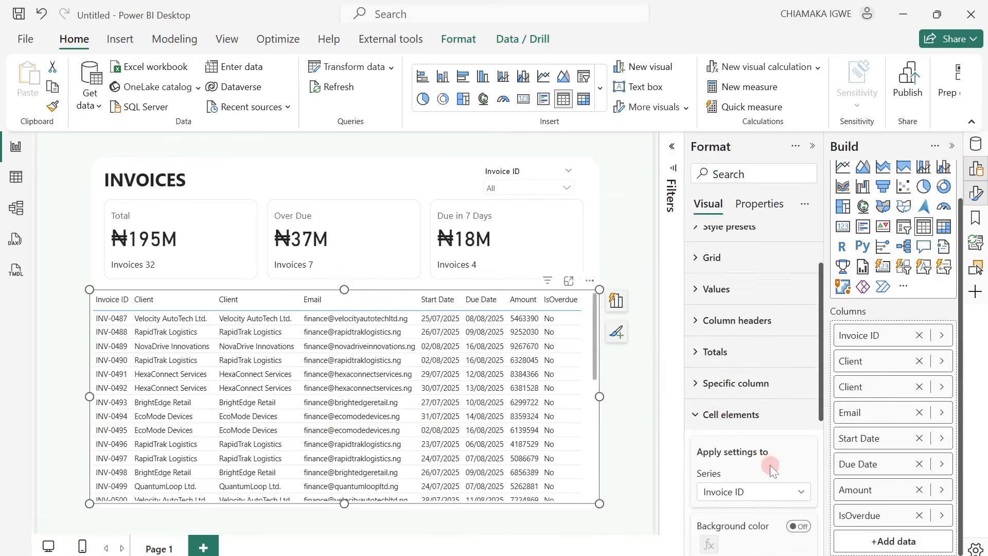
scroll(792, 443, "down", 3)
scroll(766, 406, "up", 2)
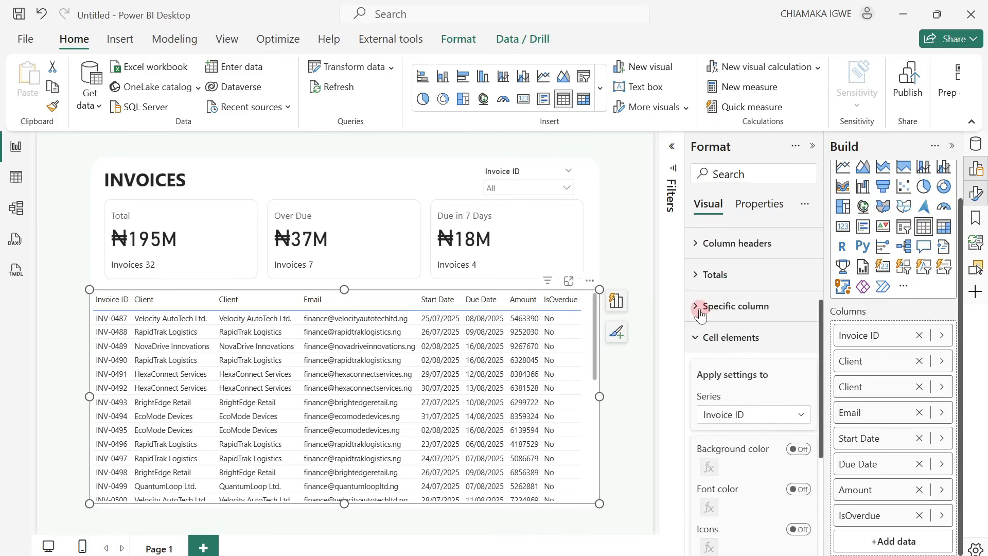
left_click(700, 309)
left_click(751, 381)
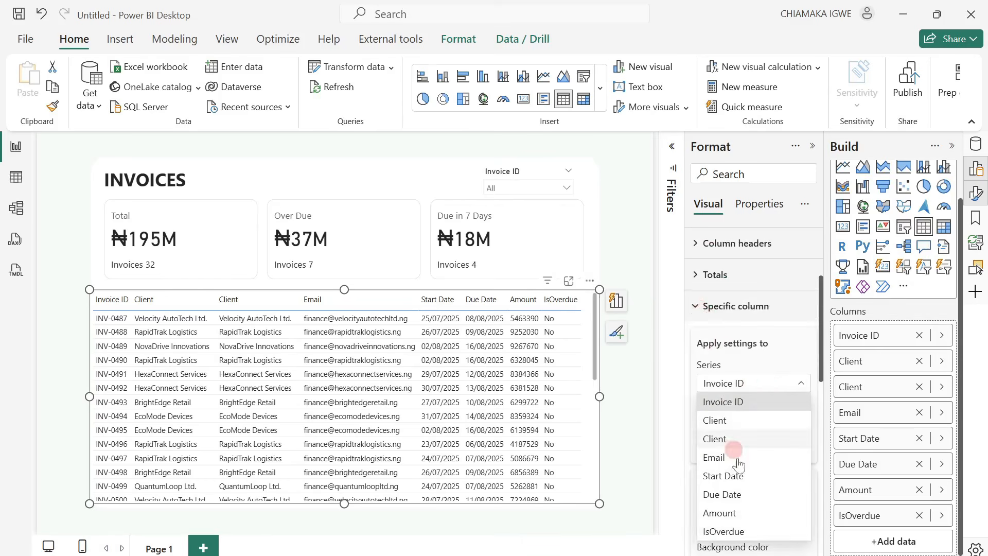
left_click(736, 531)
scroll(767, 479, "down", 2)
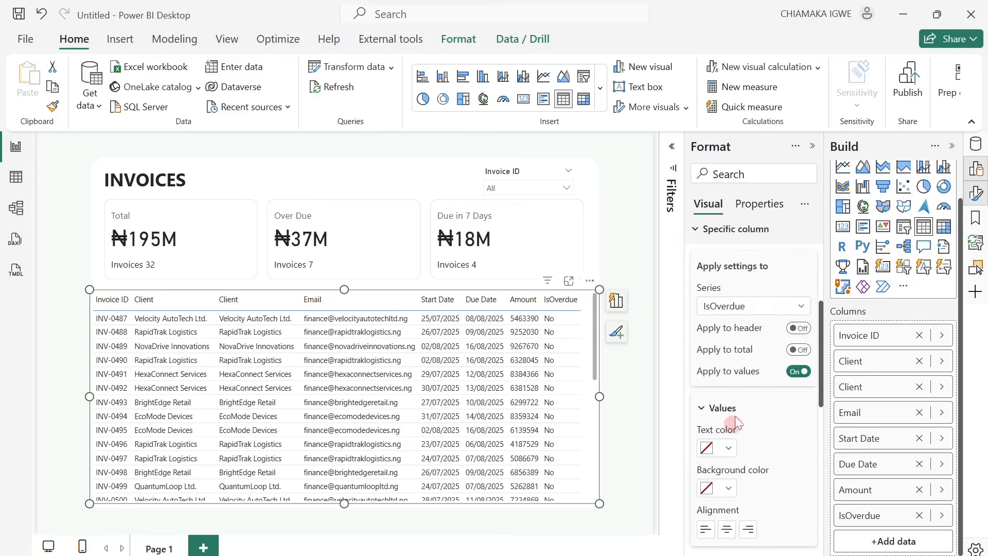
scroll(736, 423, "down", 2)
left_click(725, 452)
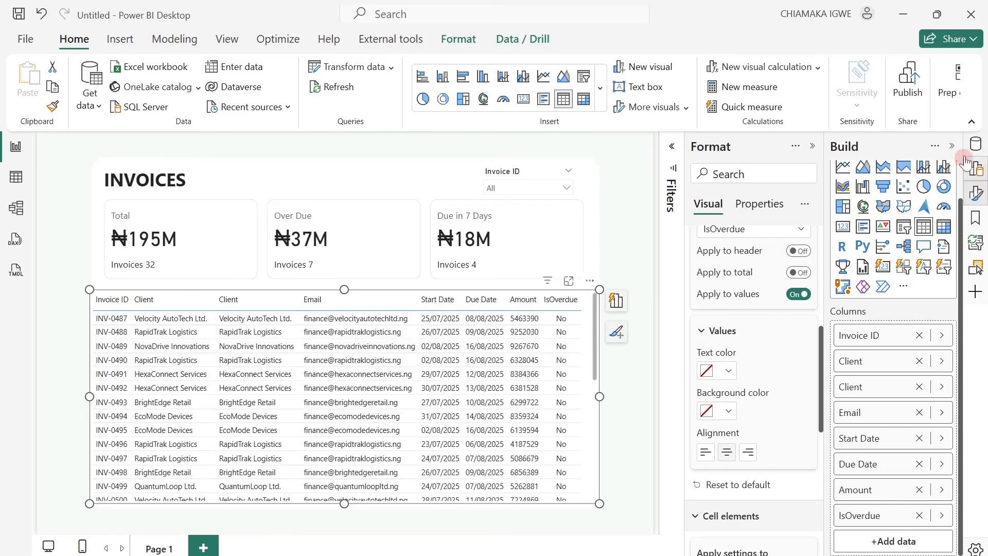
- Format the Amount column of the Invoices table as ₦ English (Nigeria) currency
left_click(982, 150)
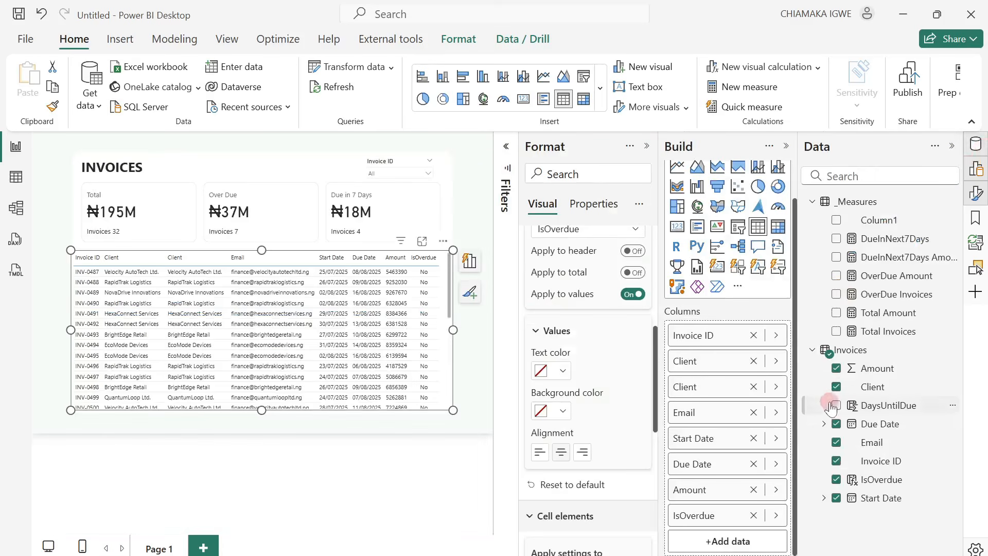
left_click(868, 367)
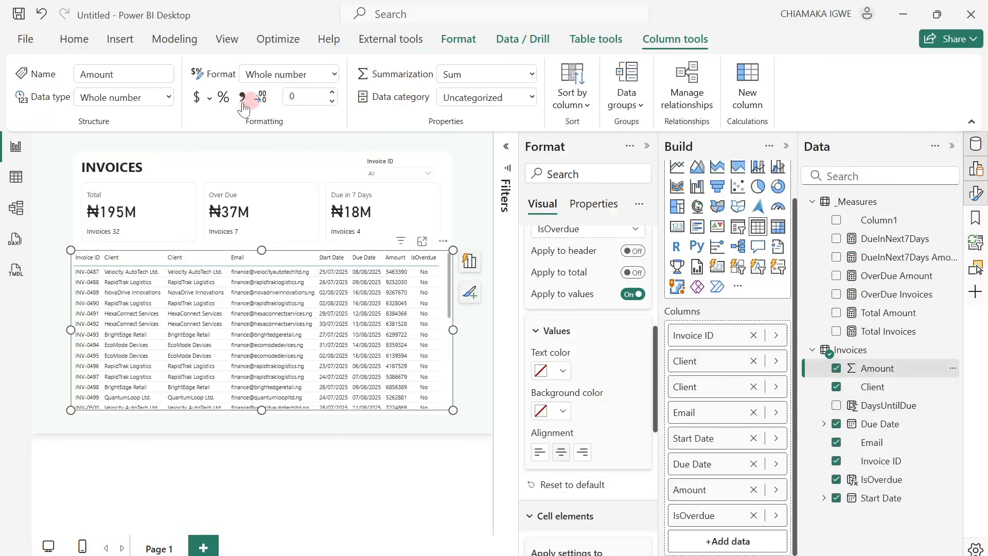
left_click(213, 107)
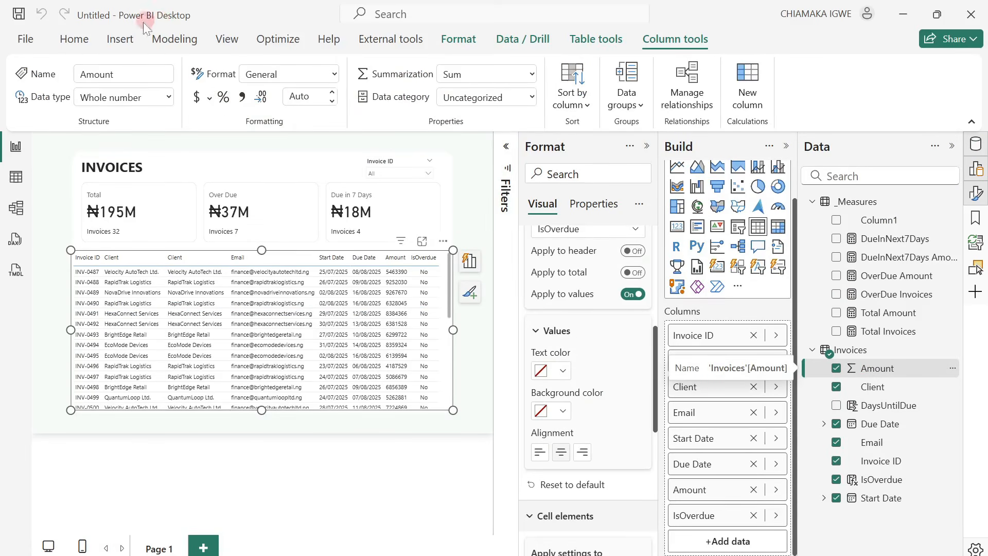
left_click(210, 99)
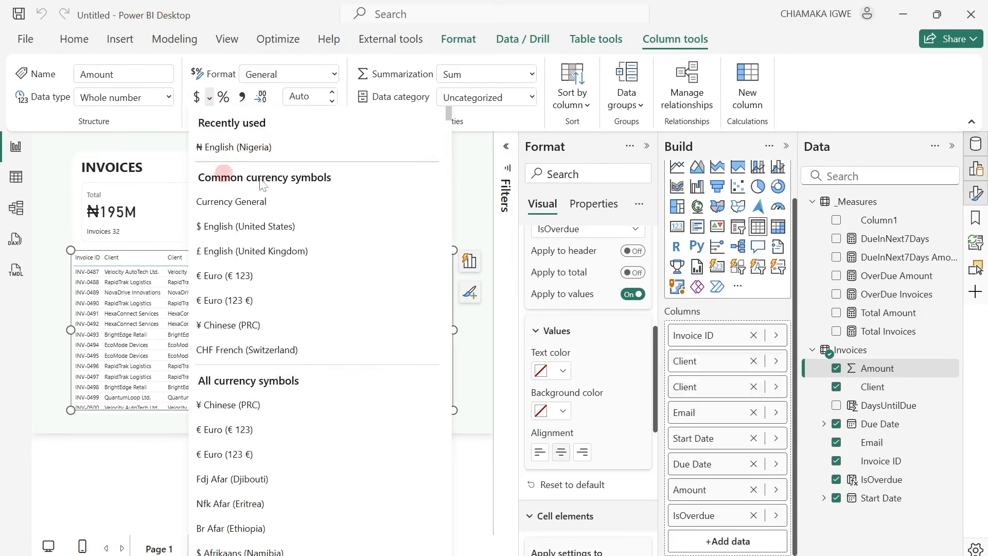
left_click(219, 148)
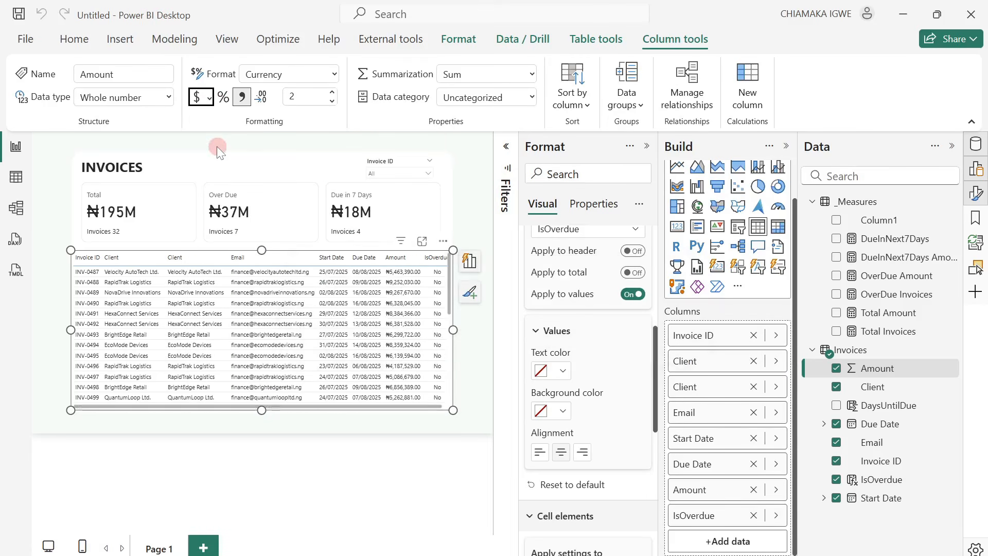
left_click(645, 148)
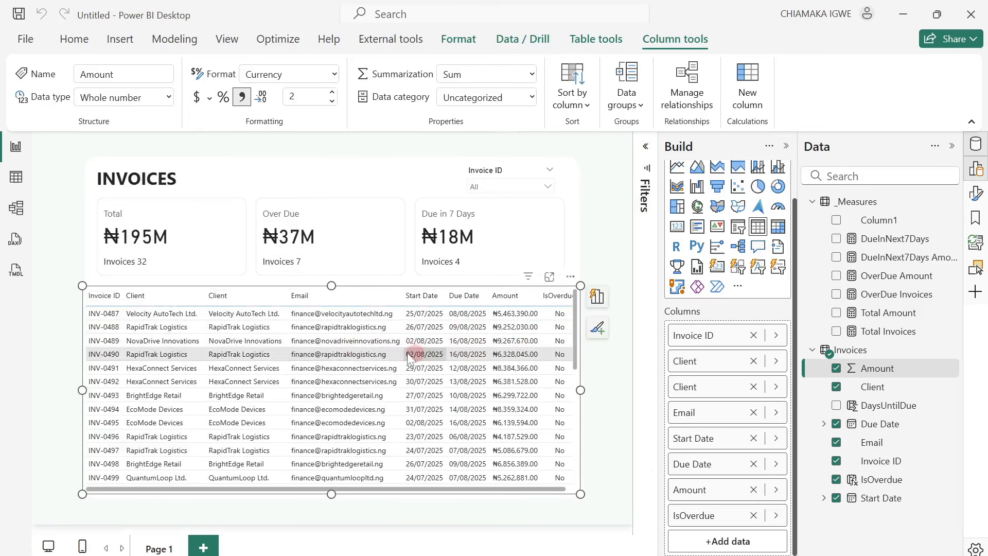
- Set the invoice table's grid border color to the light gray among the recent colors
left_click(609, 282)
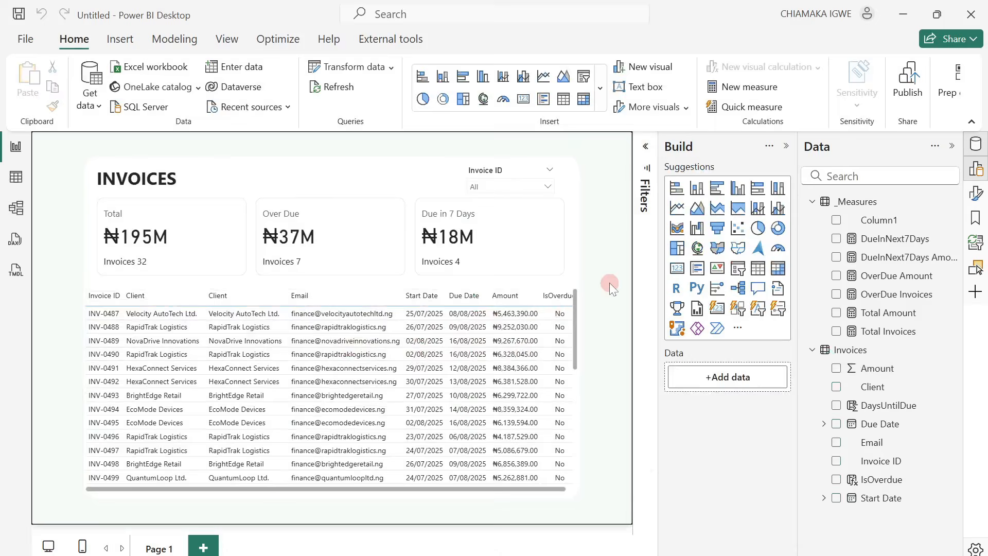
left_click(578, 293)
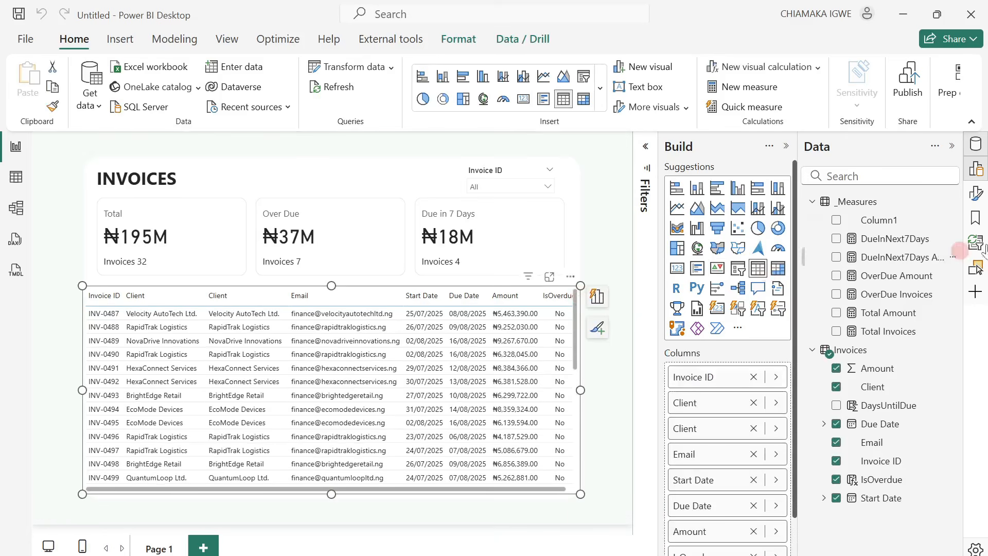
left_click(976, 194)
left_click(785, 147)
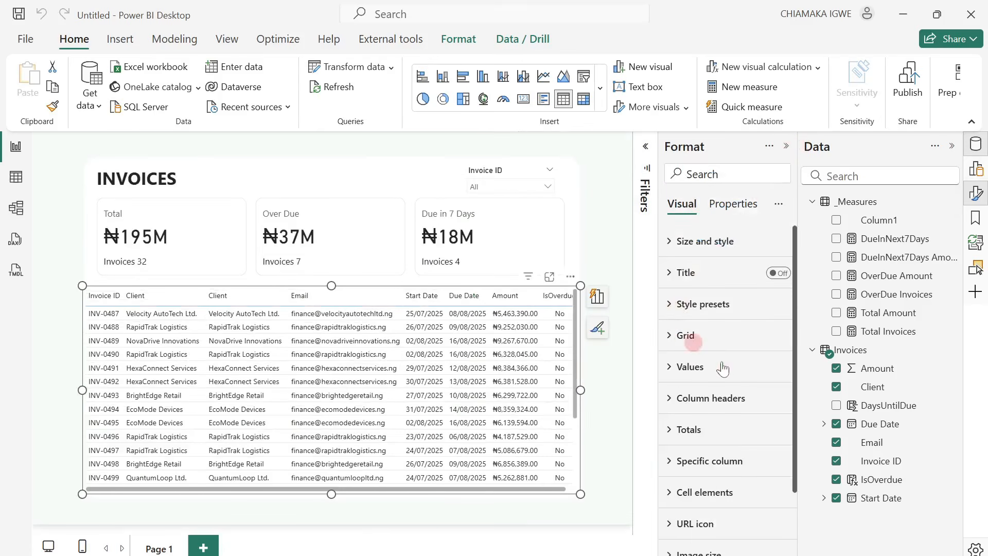
left_click(675, 337)
scroll(736, 358, "down", 3)
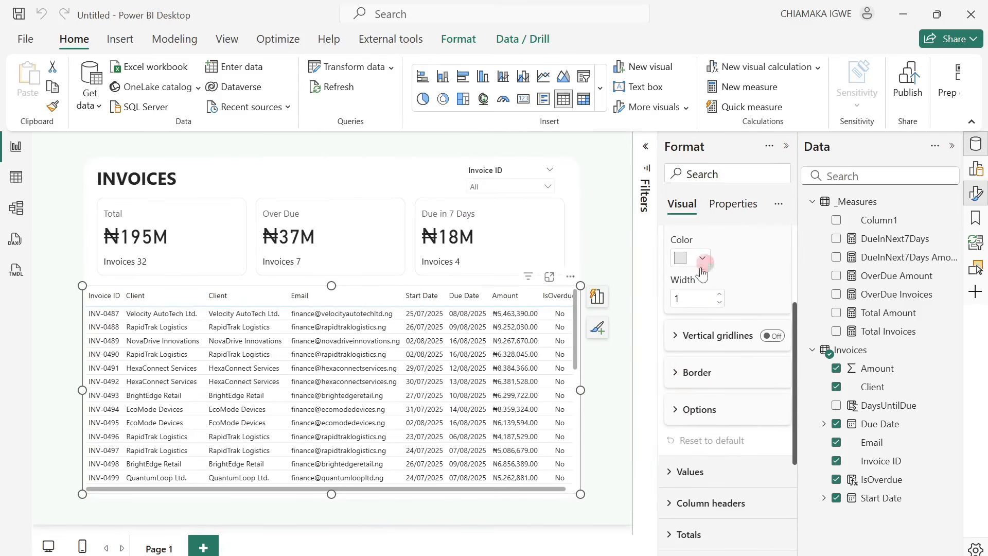
left_click(678, 372)
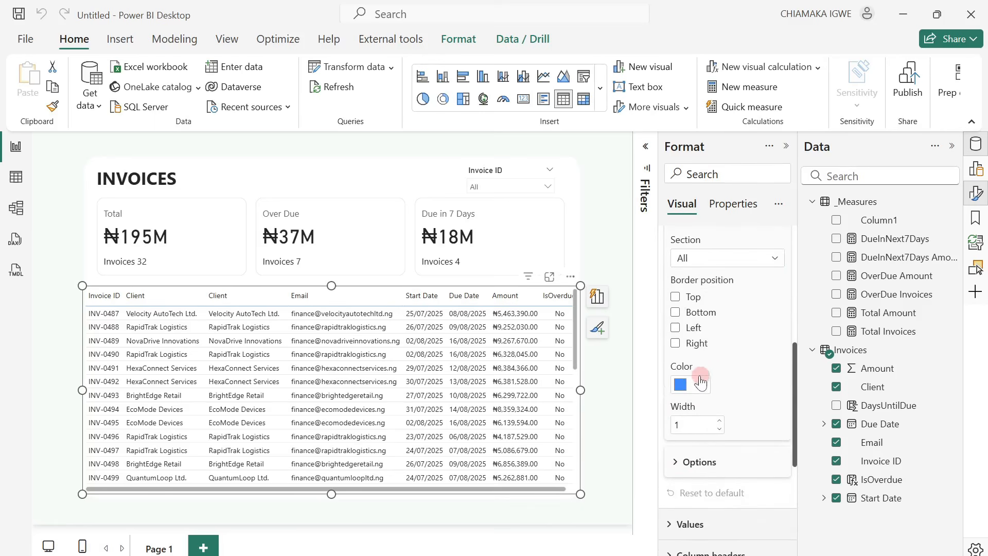
left_click(702, 385)
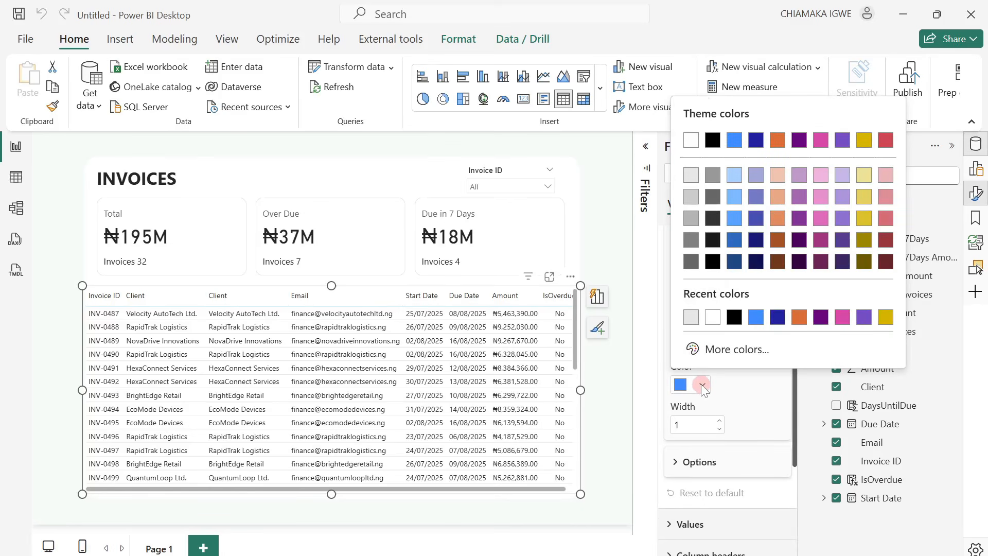
left_click(689, 319)
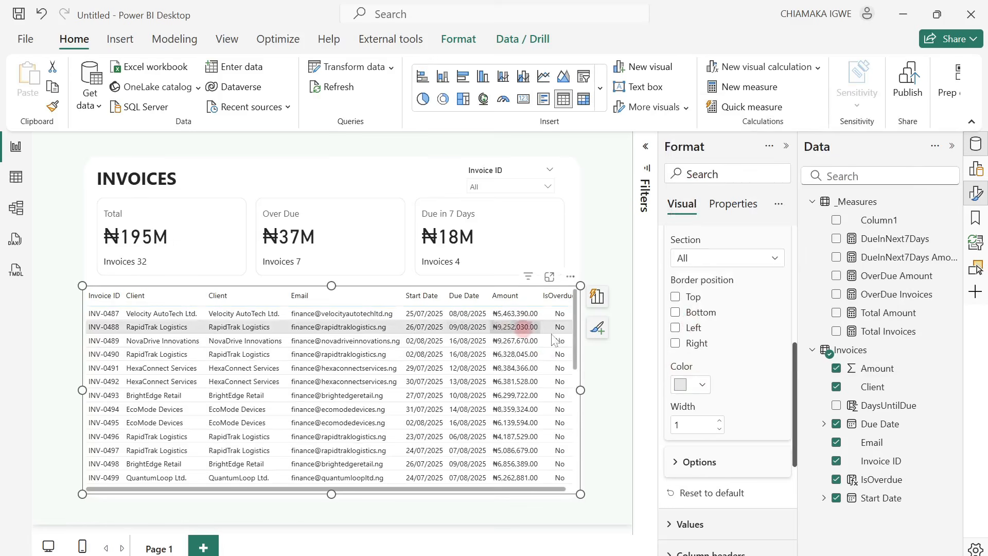
- Set the row padding of the invoice table's grid to 15
left_click(687, 463)
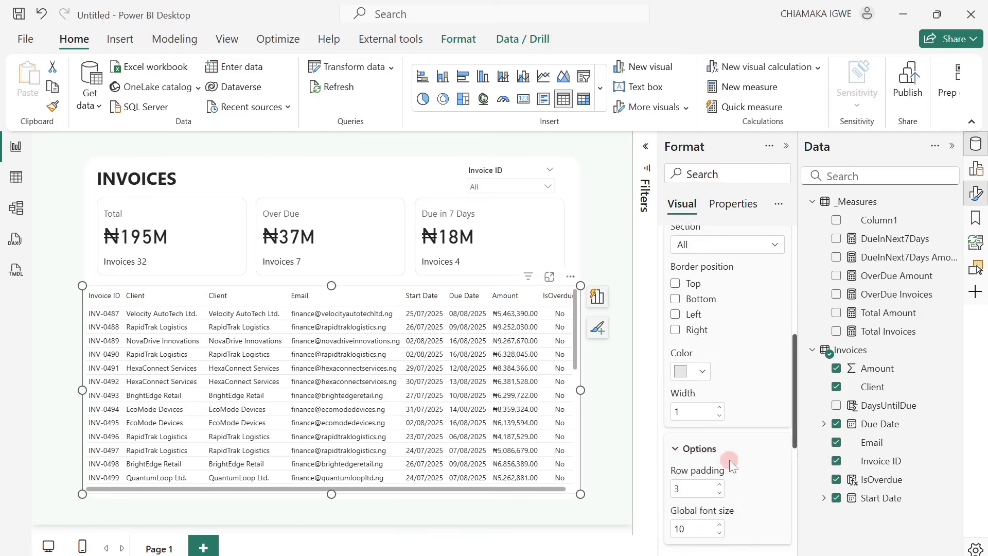
left_click(693, 354)
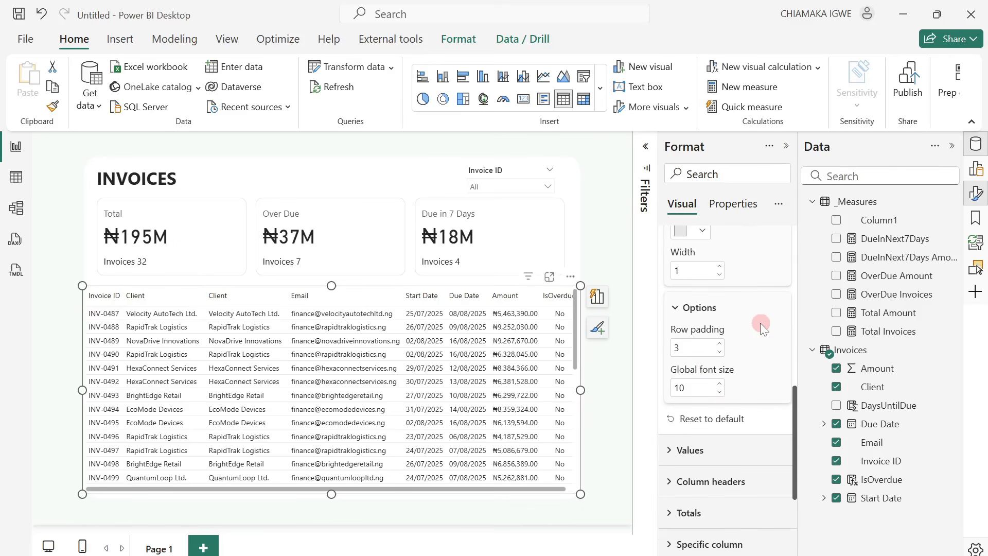
left_click(687, 349)
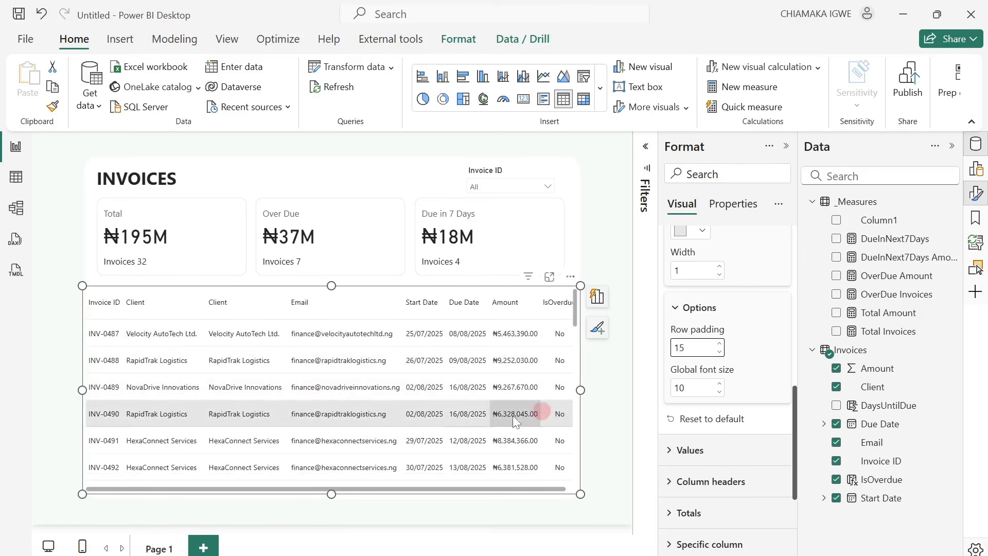
- Widen the invoice table slightly from its right edge so the IsOverdue column fits
left_click(582, 427)
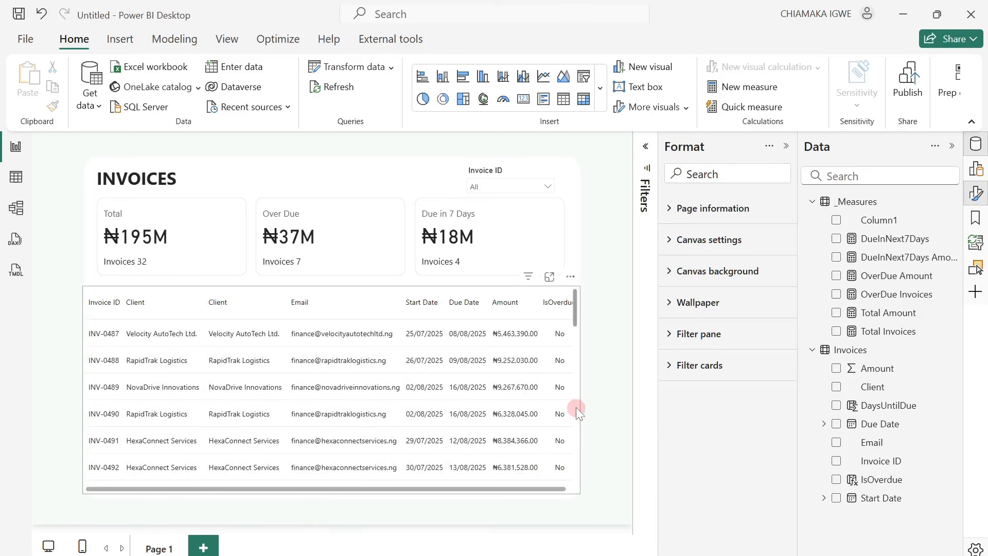
left_click(577, 313)
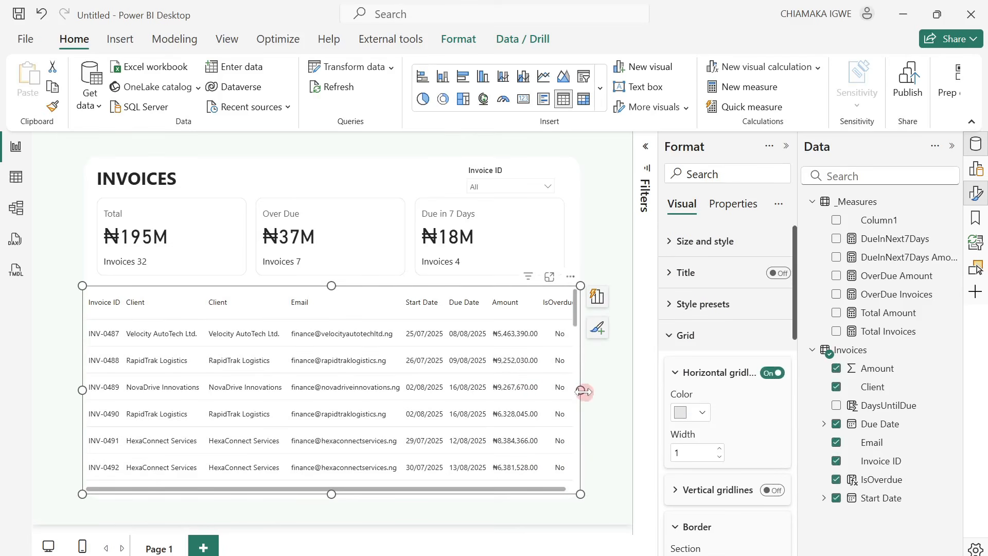
left_click_drag(587, 391, 591, 391)
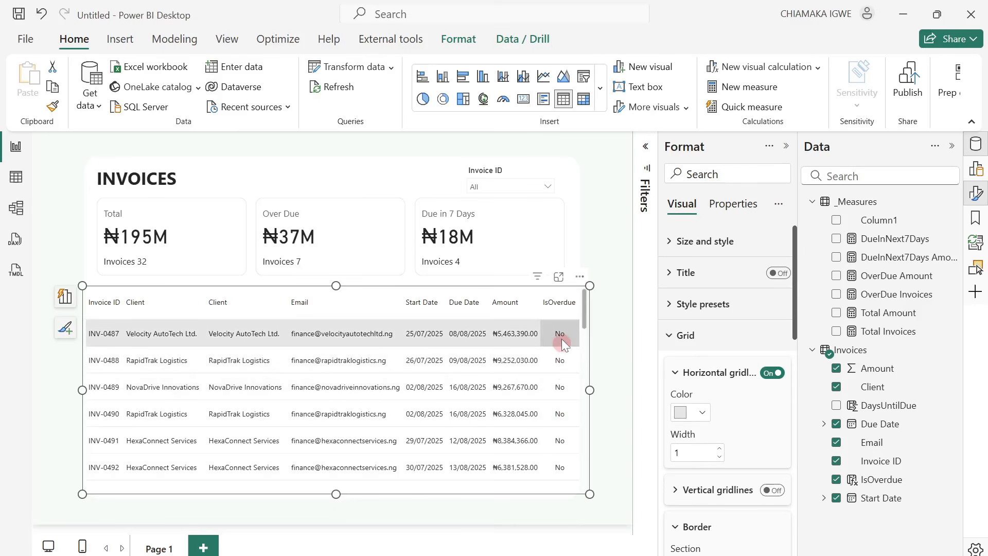
- Add a rule-based font color to the IsOverdue column's cells that turns values equal to Yes red
scroll(561, 339, "down", 8)
scroll(560, 418, "down", 2)
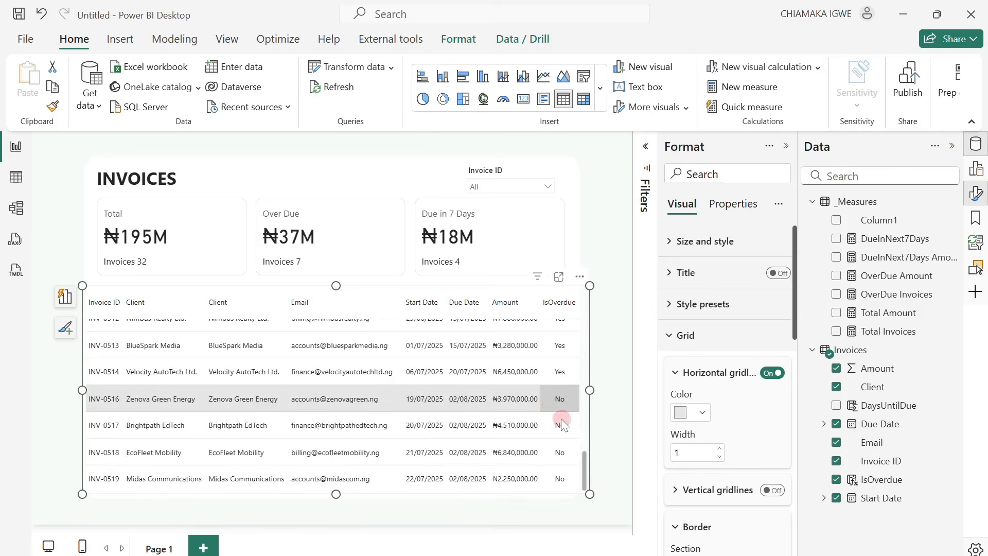
scroll(560, 418, "up", 5)
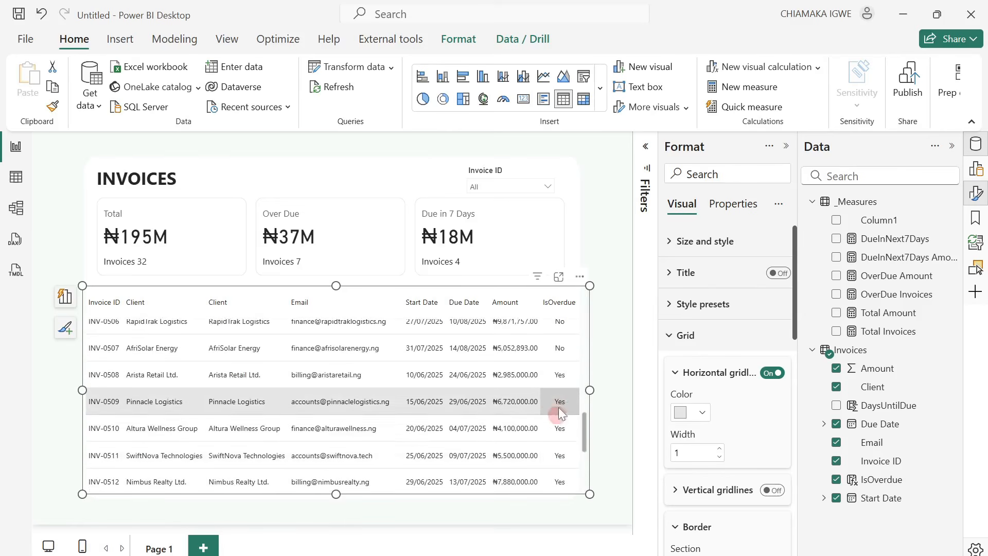
scroll(705, 429, "down", 5)
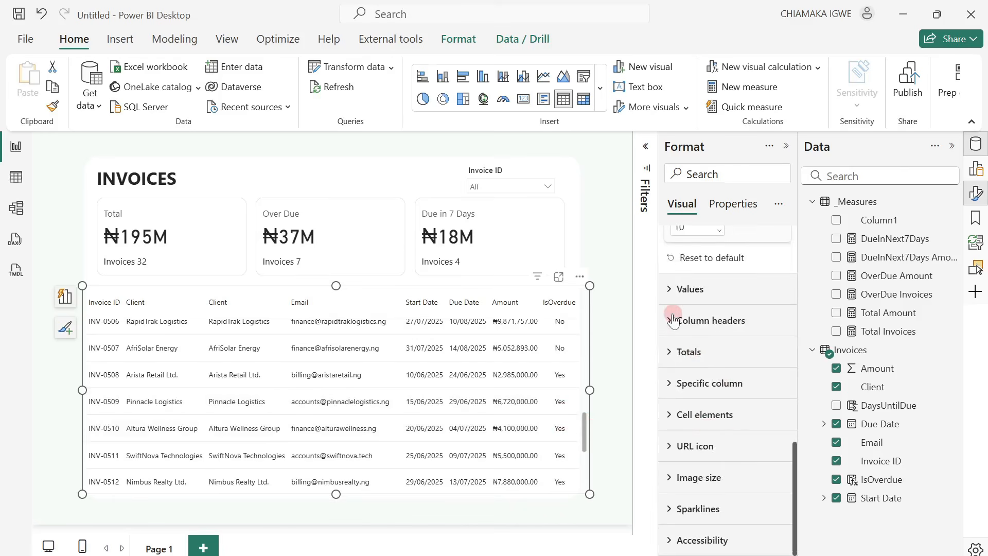
left_click(674, 415)
scroll(751, 376, "down", 4)
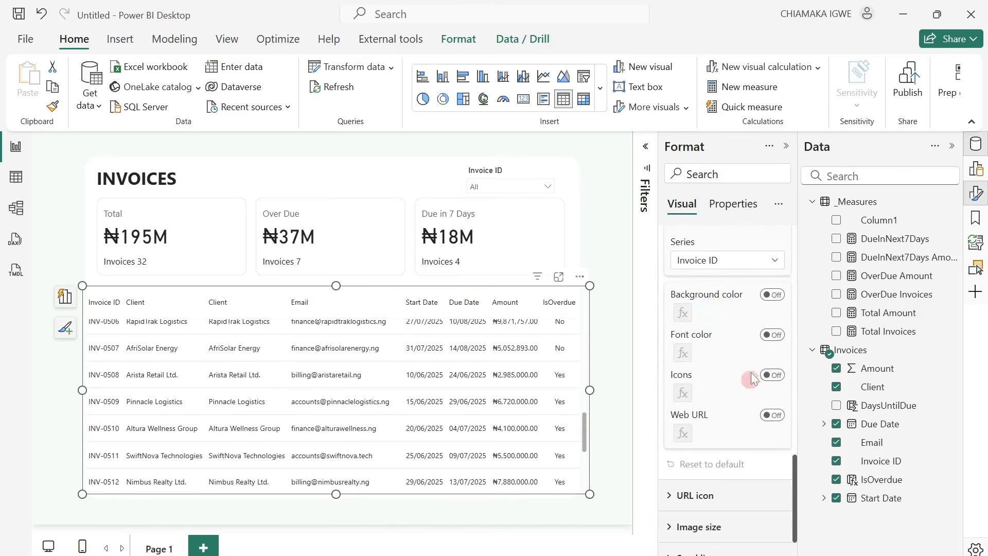
left_click(738, 261)
left_click(703, 387)
left_click(679, 357)
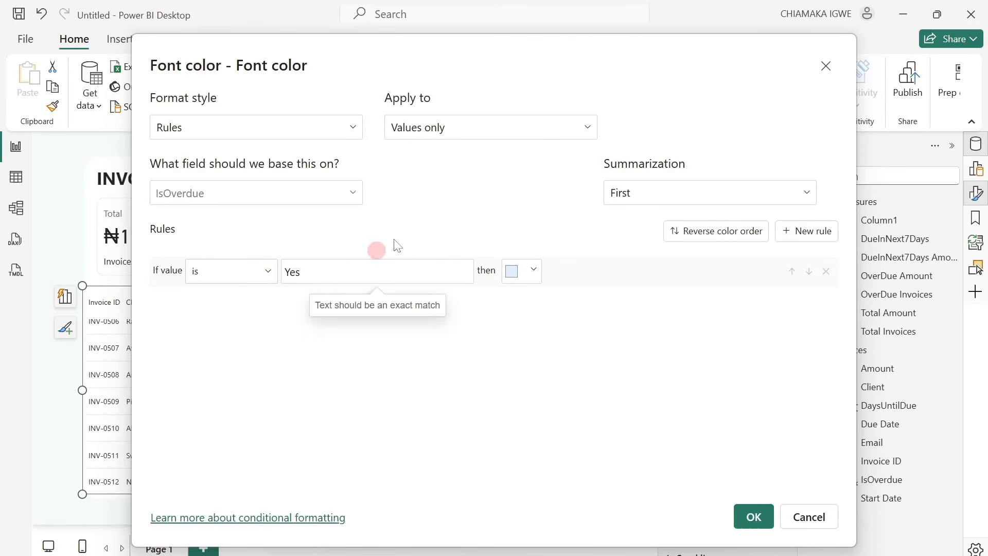
left_click(532, 272)
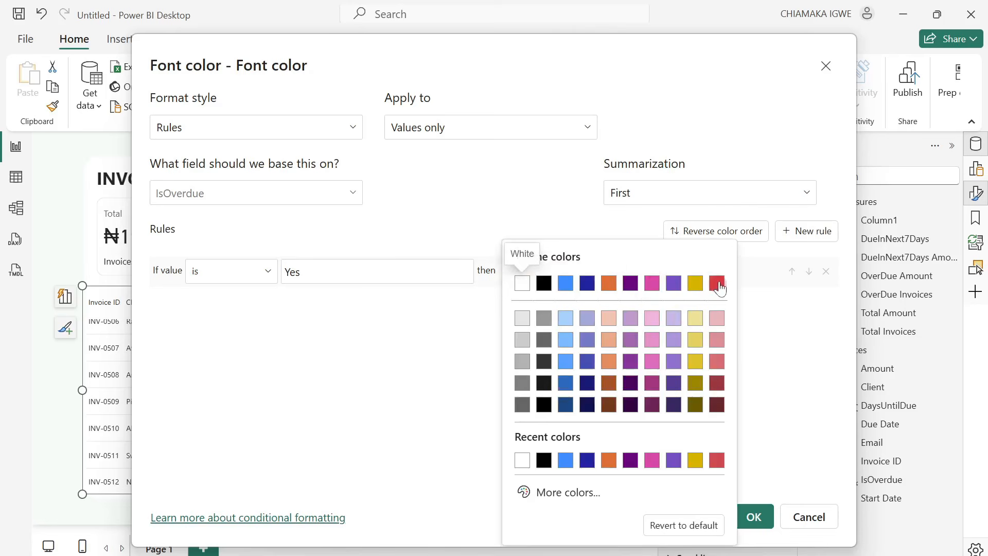
left_click(717, 283)
- Add a second font color rule to the IsOverdue column that turns values equal to No green (#0E9604), and apply the rules
left_click(807, 231)
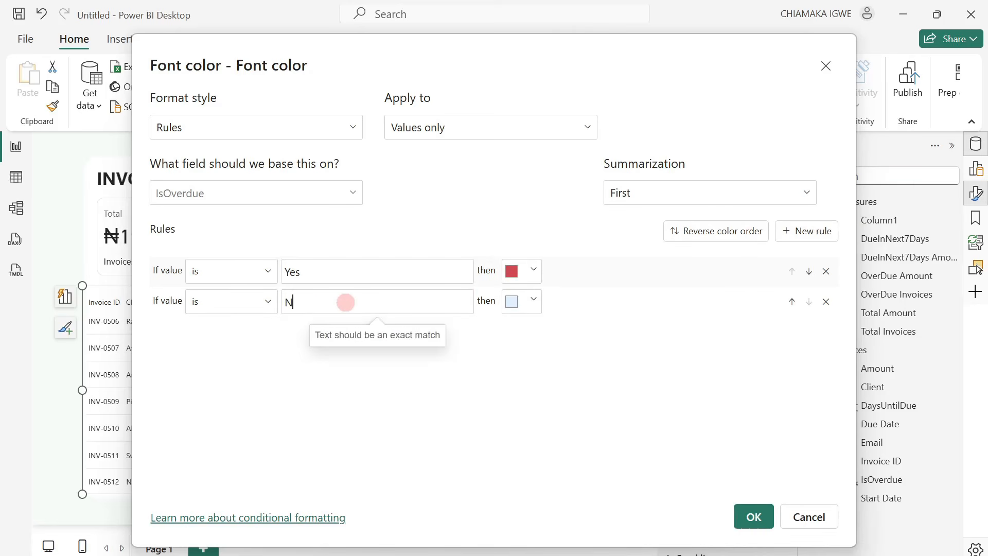
left_click(534, 303)
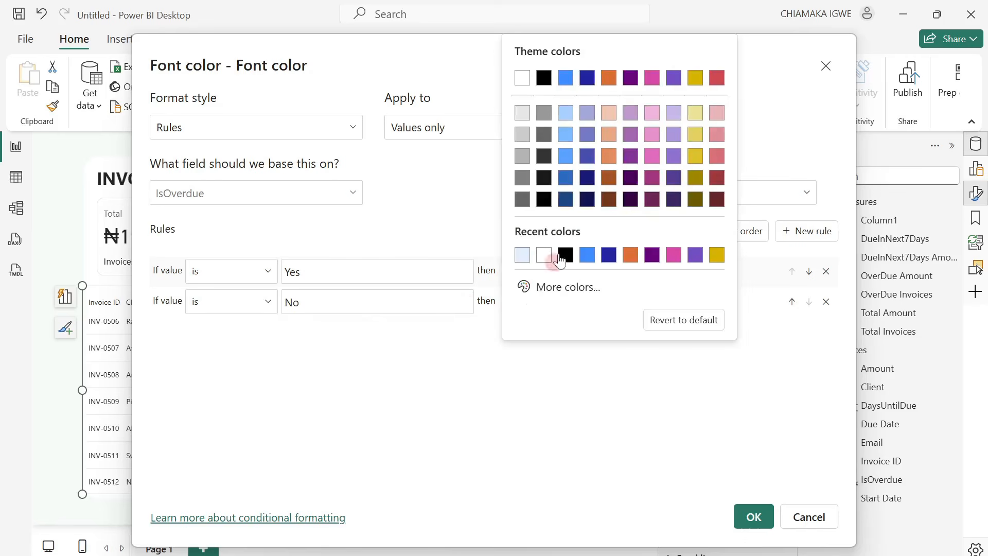
left_click(564, 284)
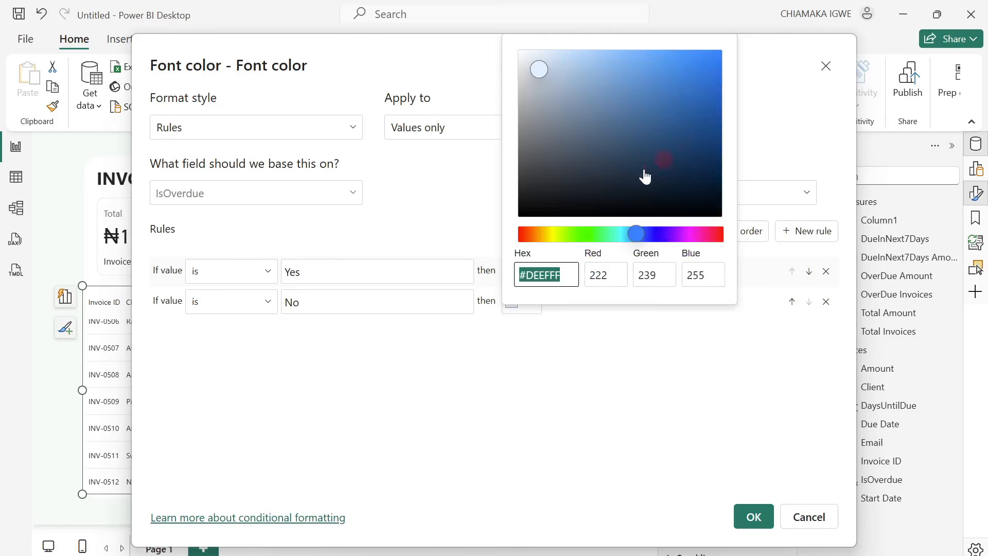
left_click(575, 237)
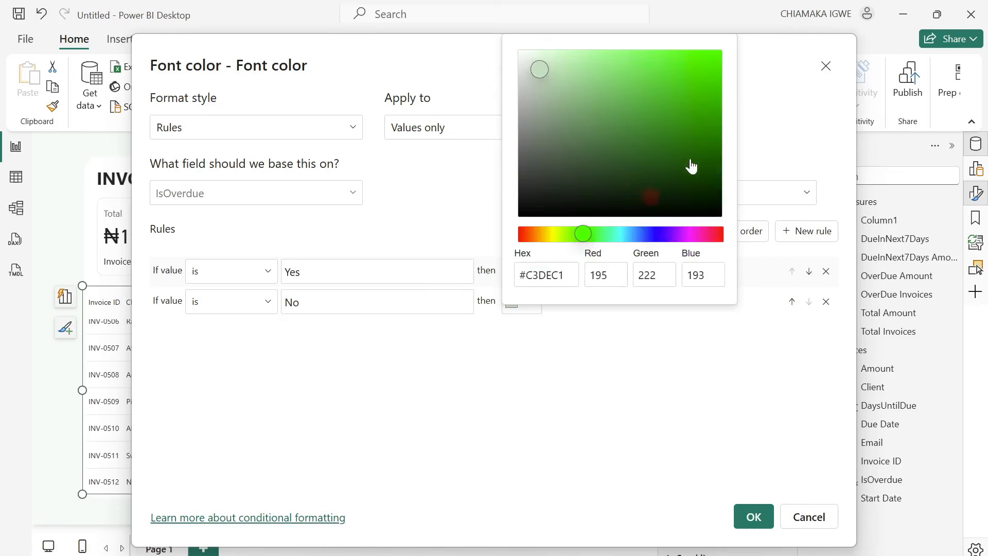
left_click(715, 125)
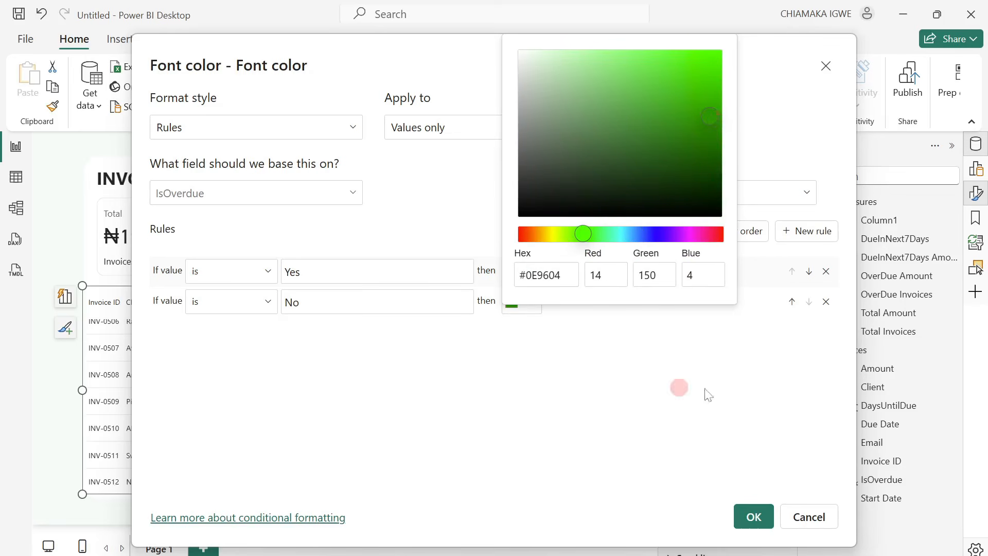
left_click(740, 527)
left_click(746, 527)
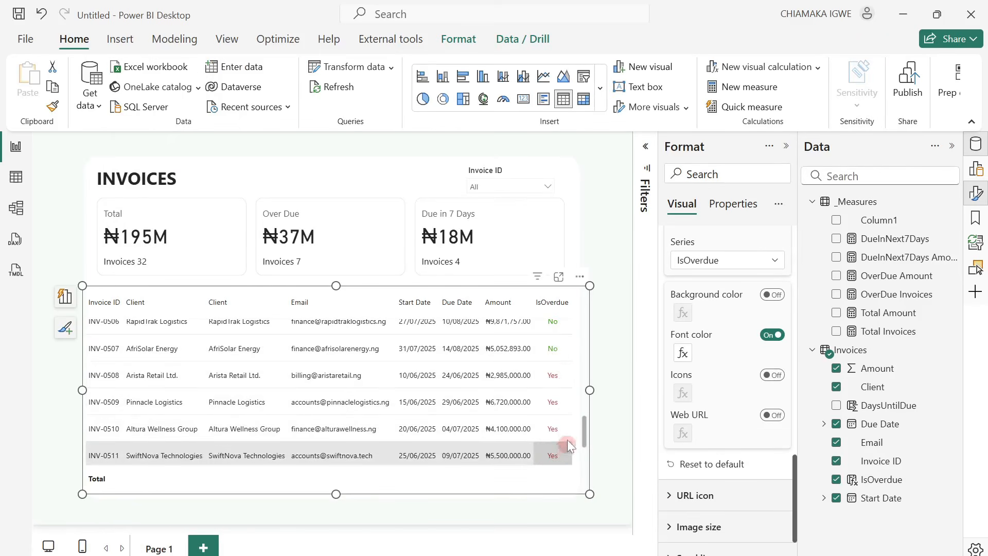
scroll(552, 343, "up", 2)
scroll(554, 348, "up", 2)
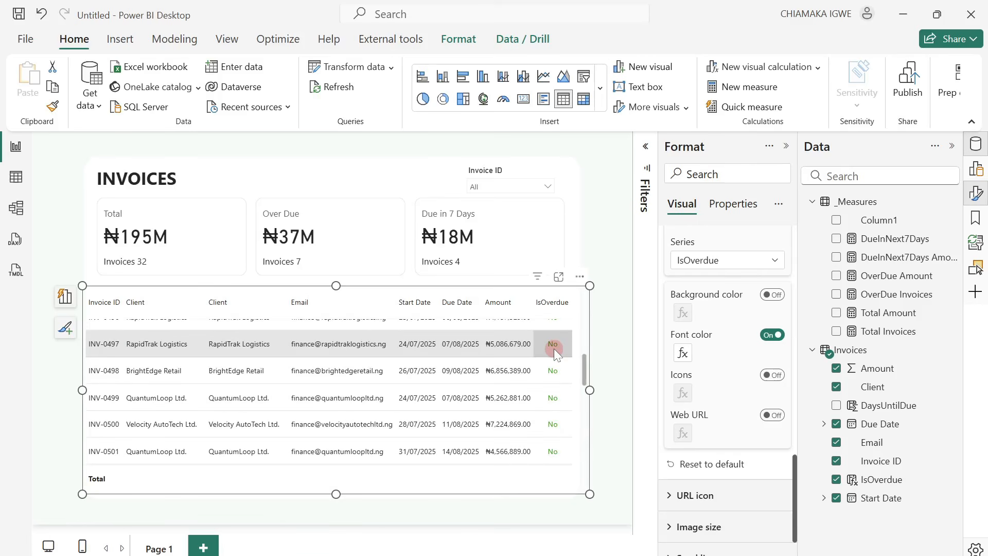
scroll(553, 348, "up", 2)
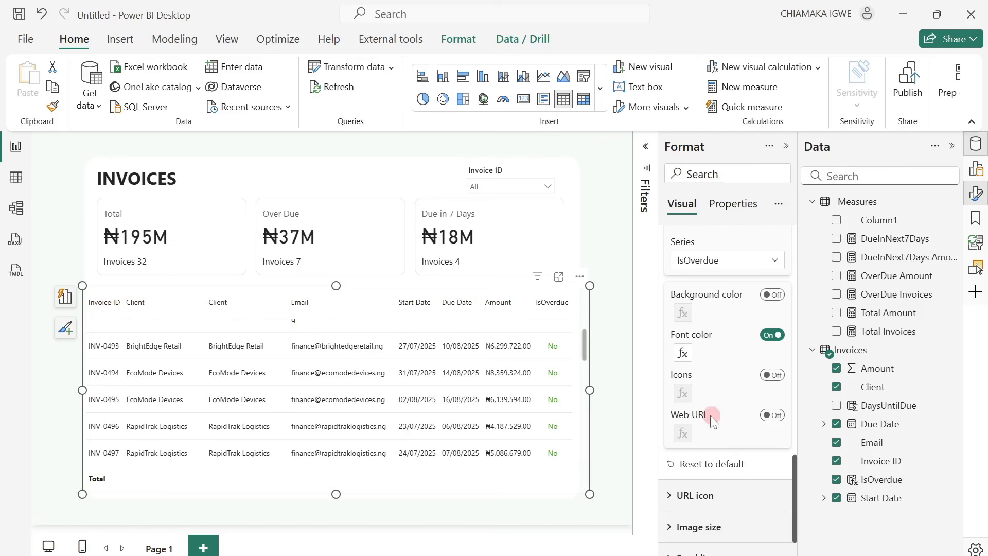
- Set the background color of the invoice table's column headers to #F2F9F7
scroll(710, 418, "down", 2)
scroll(718, 414, "up", 10)
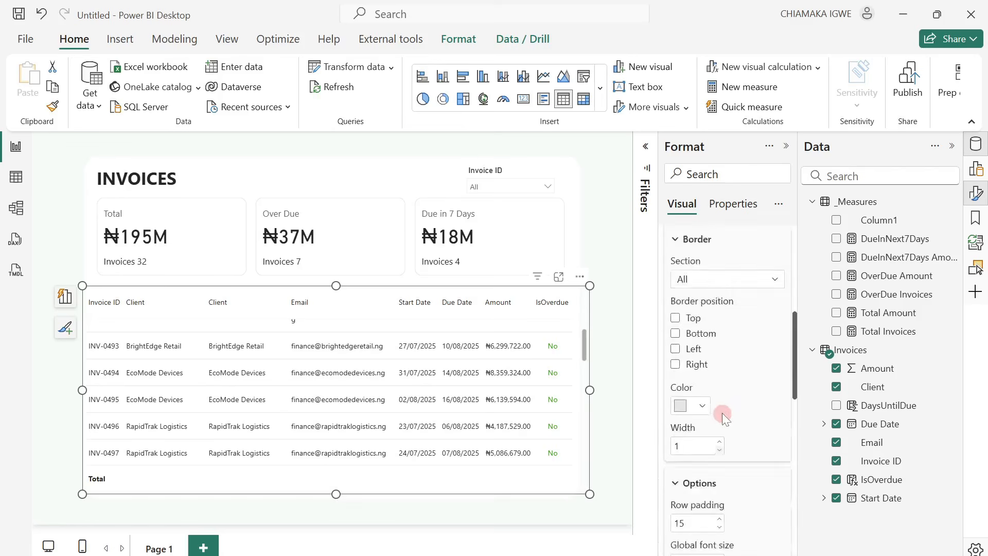
left_click(670, 333)
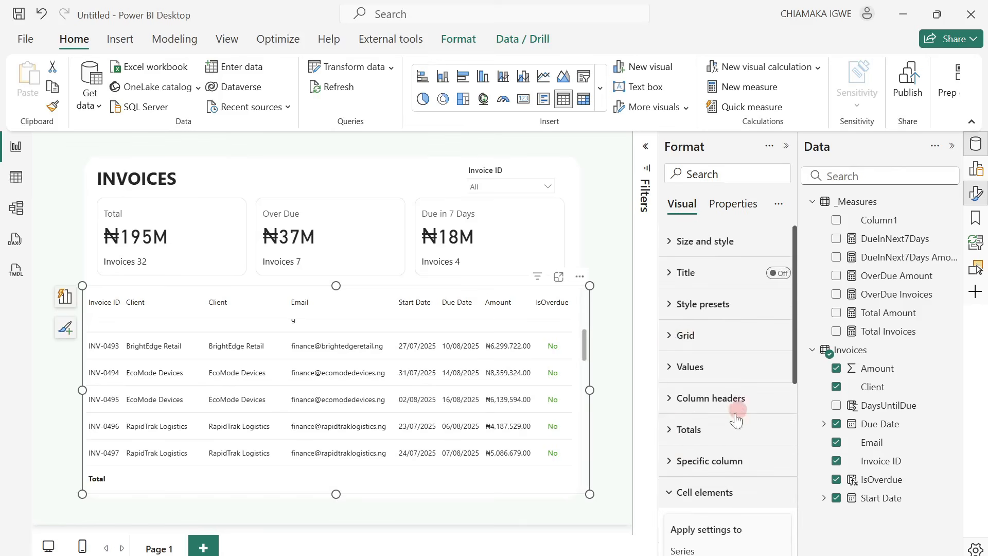
left_click(671, 406)
scroll(738, 417, "down", 4)
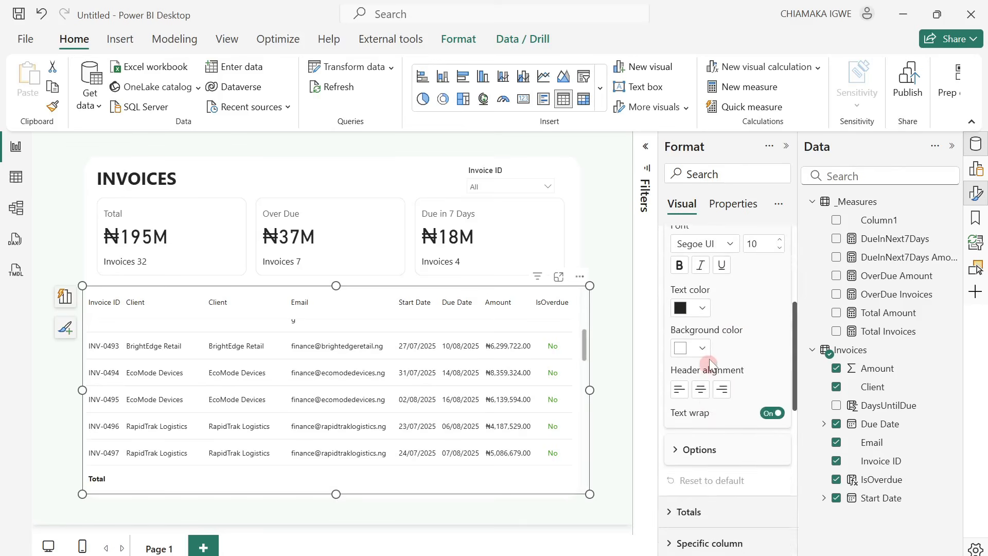
left_click(704, 348)
left_click(712, 314)
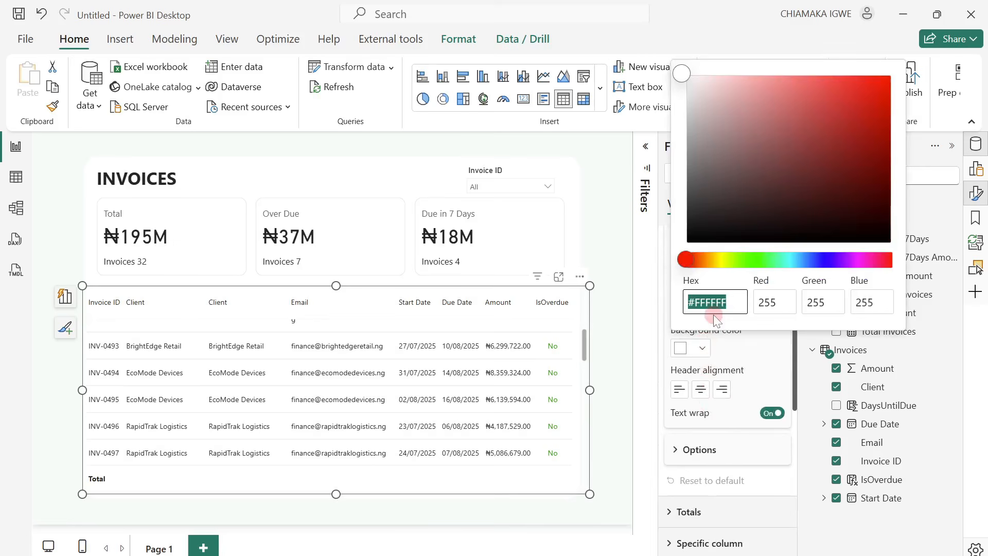
type("#F2F9F7")
left_click(761, 344)
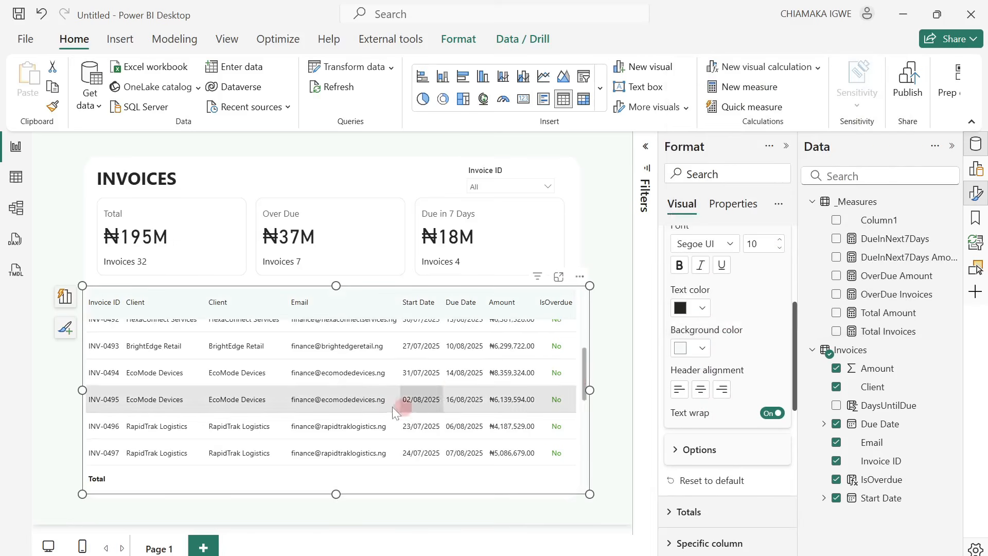
scroll(440, 406, "up", 1)
scroll(439, 406, "up", 3)
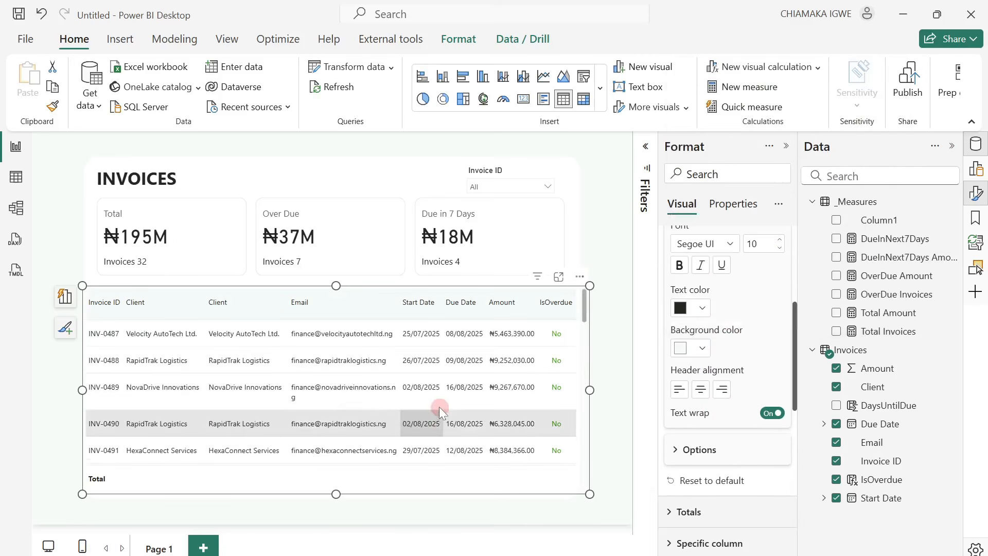
left_click(603, 338)
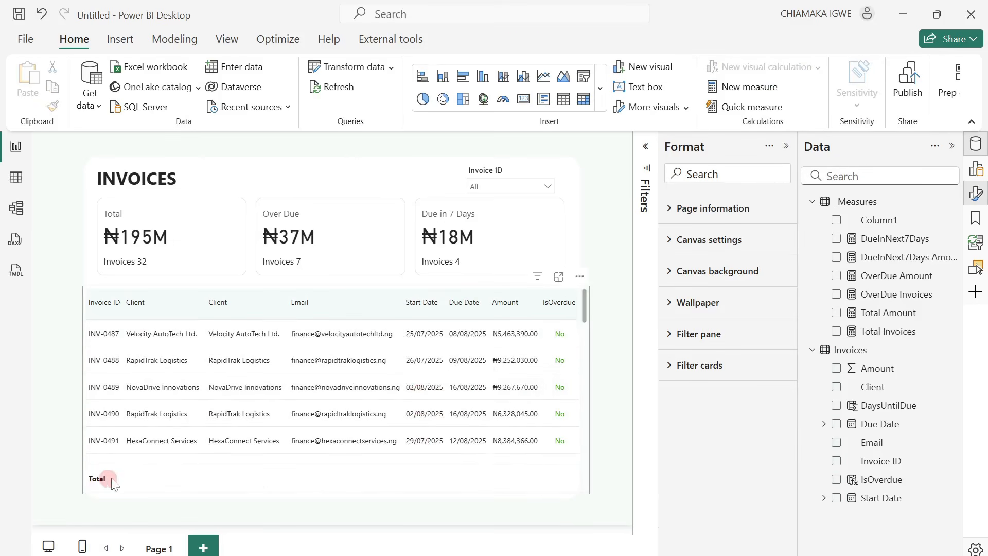
- Turn off the totals row of the invoice table and deselect the table
left_click(278, 475)
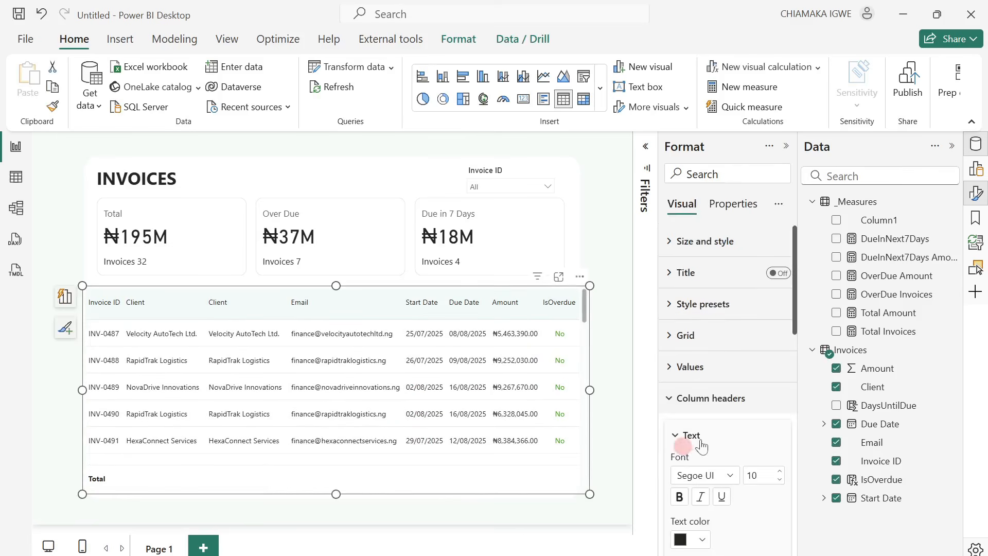
left_click(687, 400)
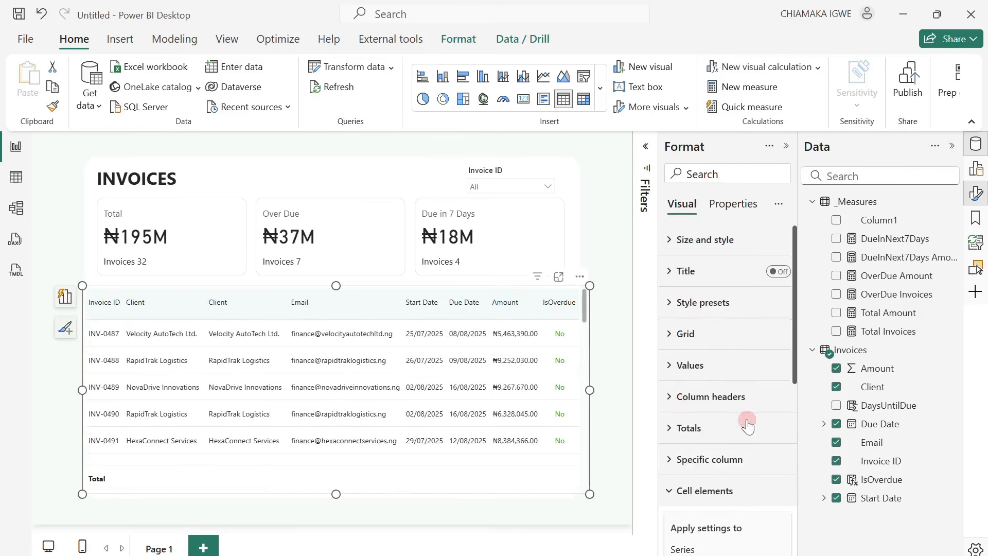
scroll(741, 414, "down", 5)
scroll(739, 412, "up", 5)
left_click(674, 418)
left_click(677, 430)
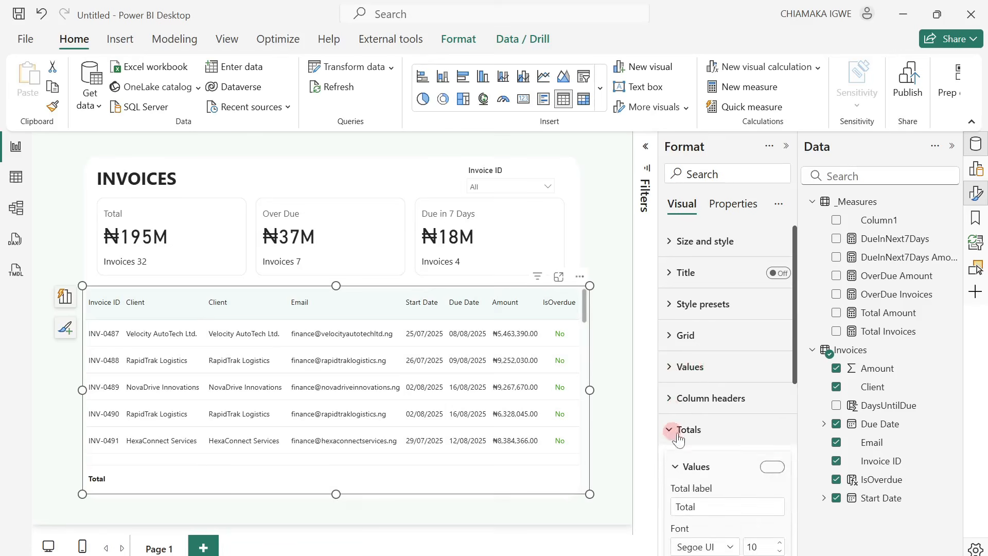
scroll(744, 433, "down", 3)
scroll(749, 427, "up", 2)
left_click(767, 391)
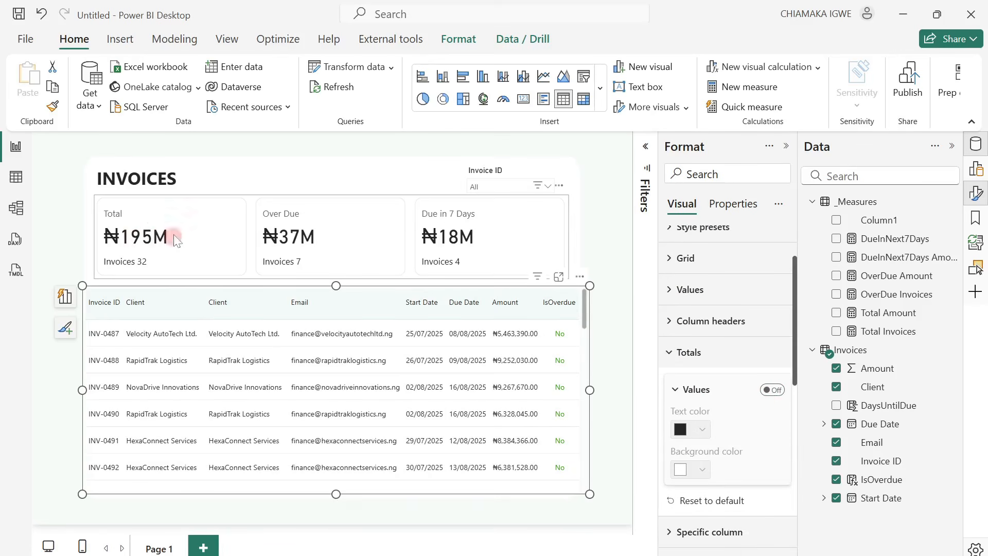
left_click(606, 252)
- Check the last invoice in the table, switch to File Explorer and add the INV-0520 PDF to the Invoices folder
scroll(553, 456, "down", 8)
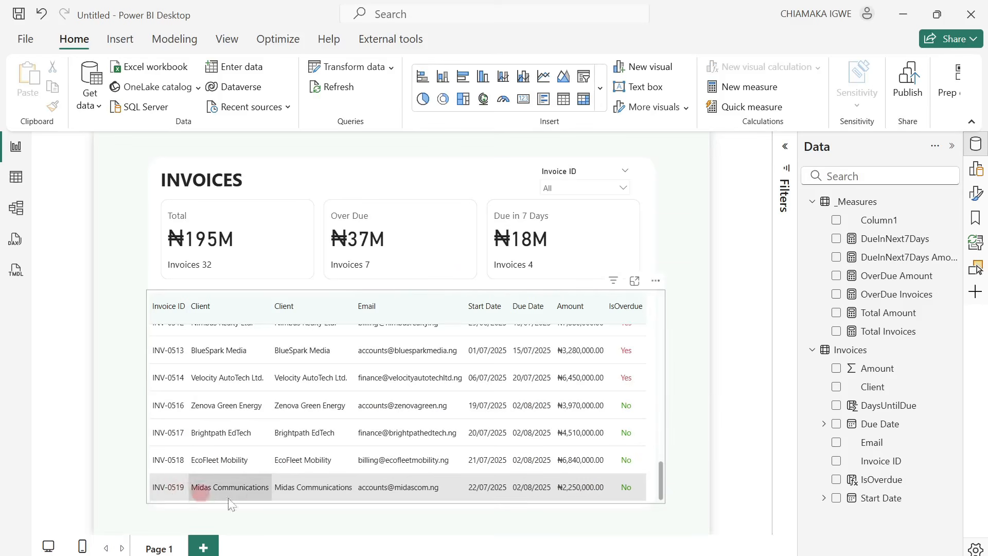
key("alt+Tab")
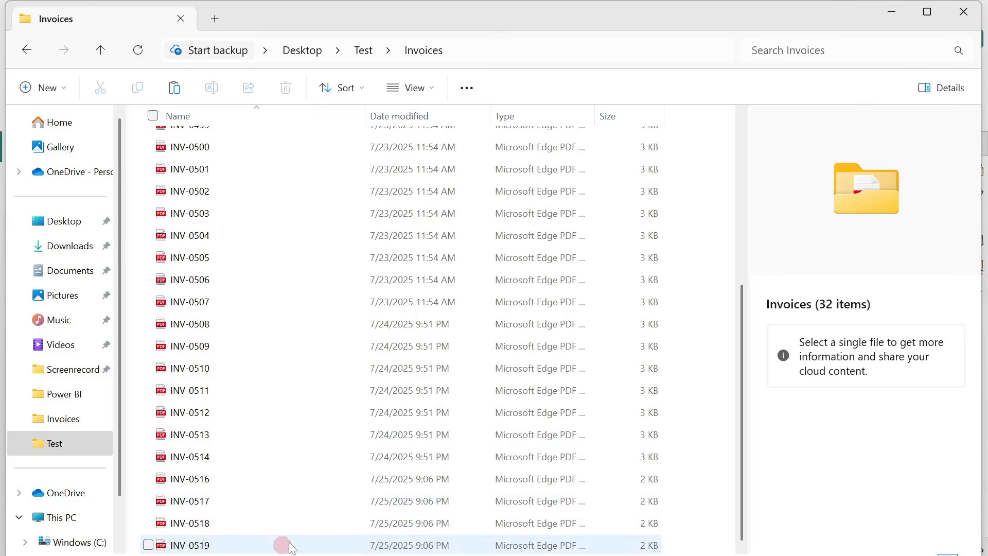
left_click(243, 547)
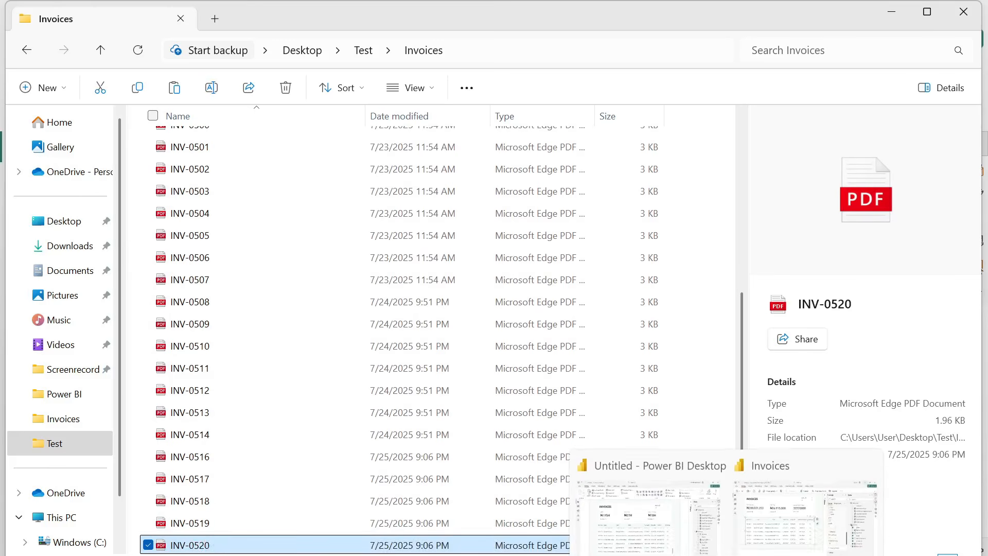
- Switch to Power Automate and run the Invoice flow to extract the new PDF's data into Excel
mouse_move(692, 554)
left_click(726, 530)
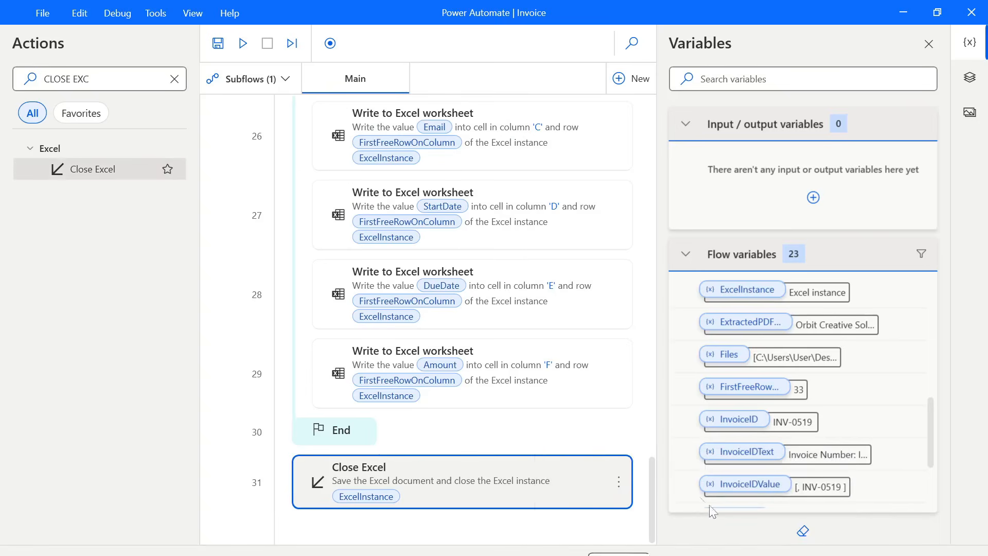
left_click(239, 39)
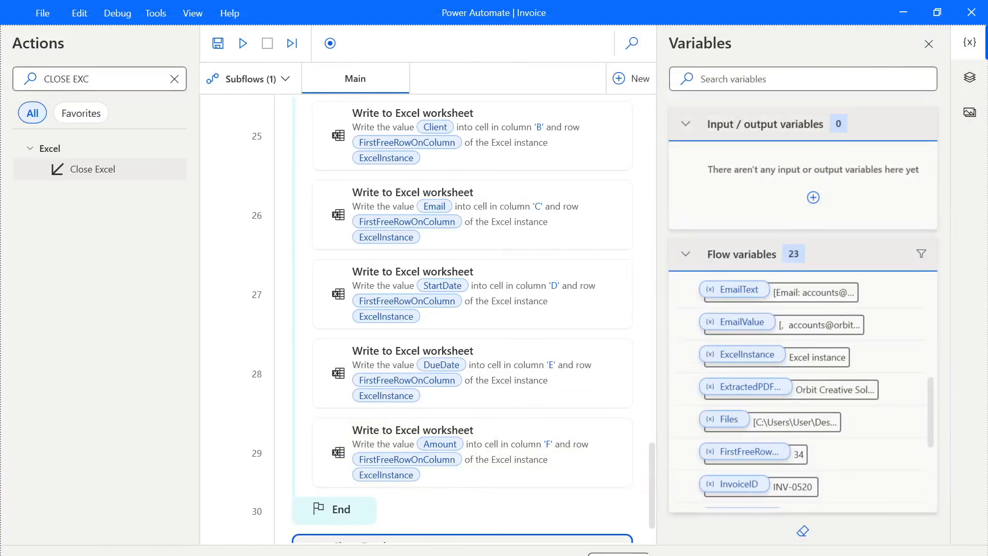
- Switch back to the untitled Power BI report, refresh its data and check the end of the invoice table for INV-0520
mouse_move(750, 550)
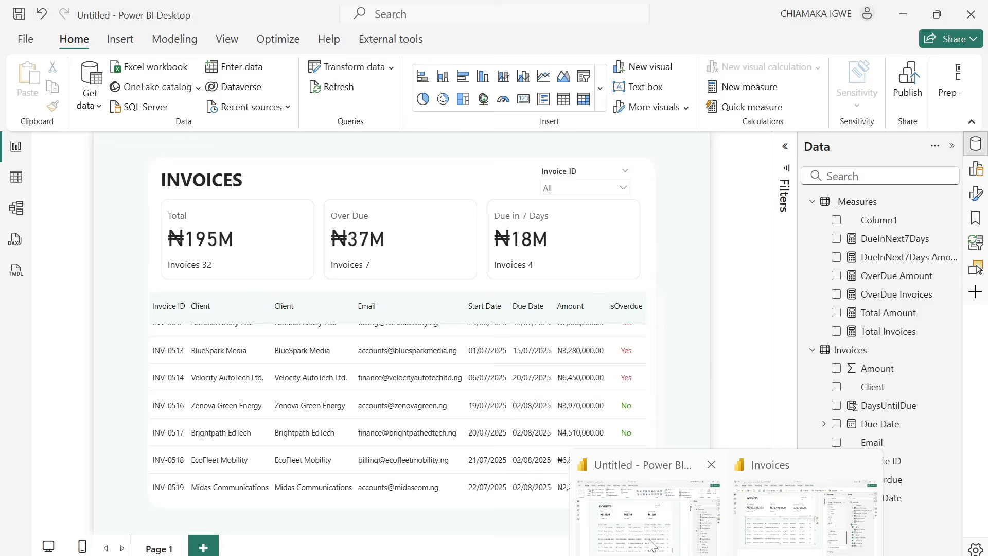
left_click(651, 545)
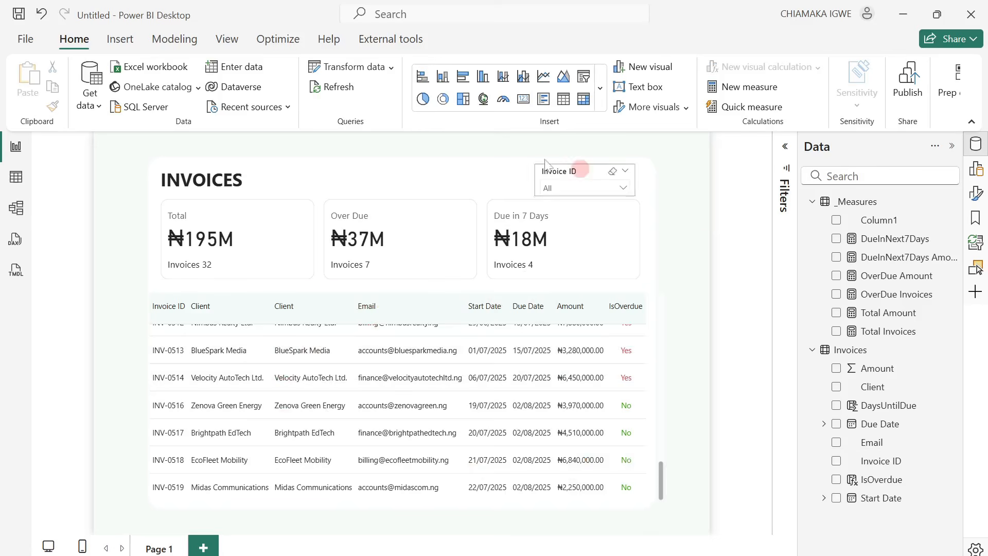
left_click(336, 89)
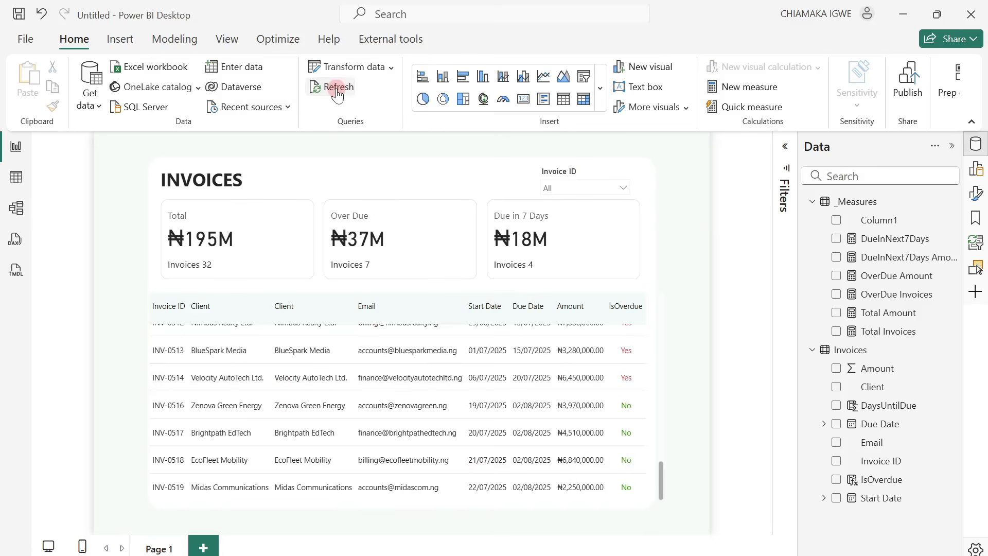
left_click(268, 317)
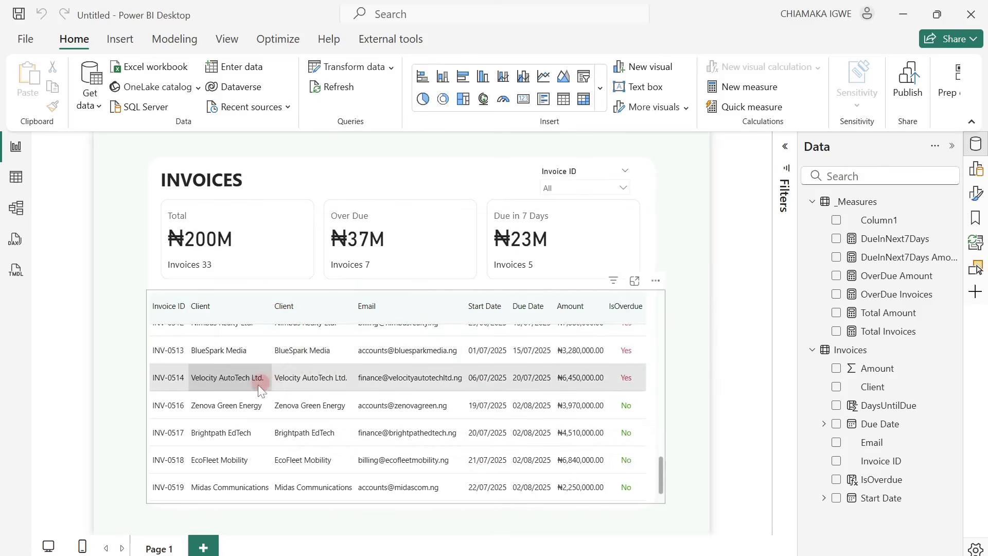
scroll(251, 396, "down", 1)
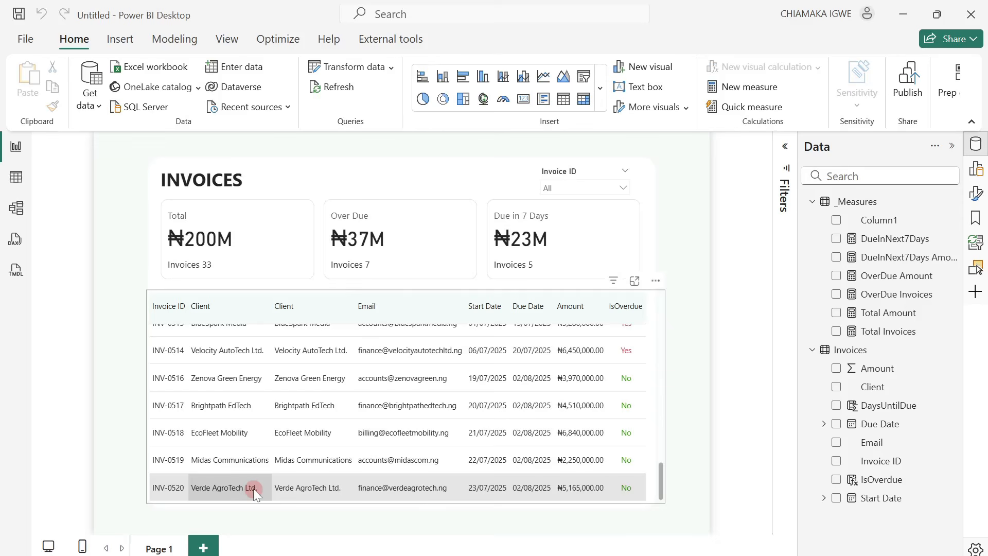
left_click(576, 240)
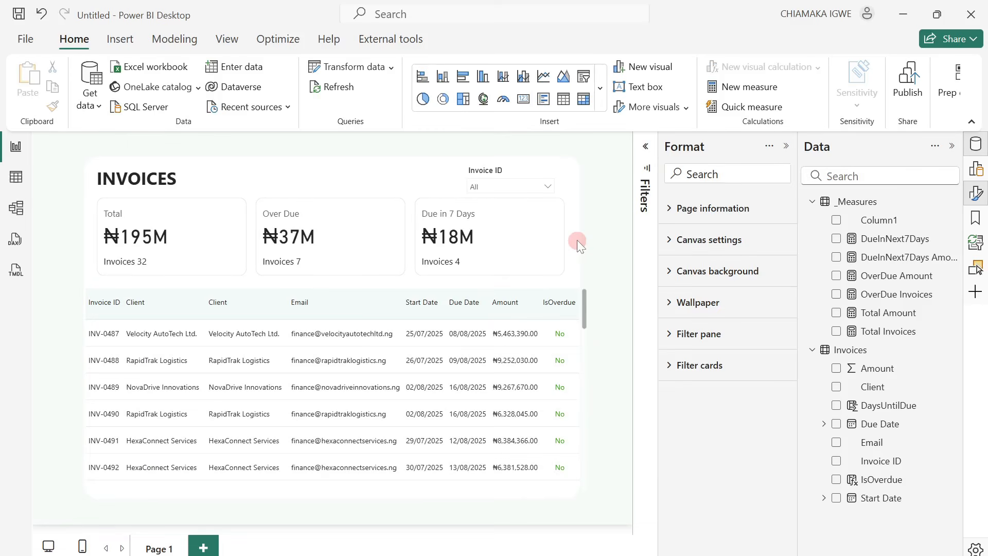